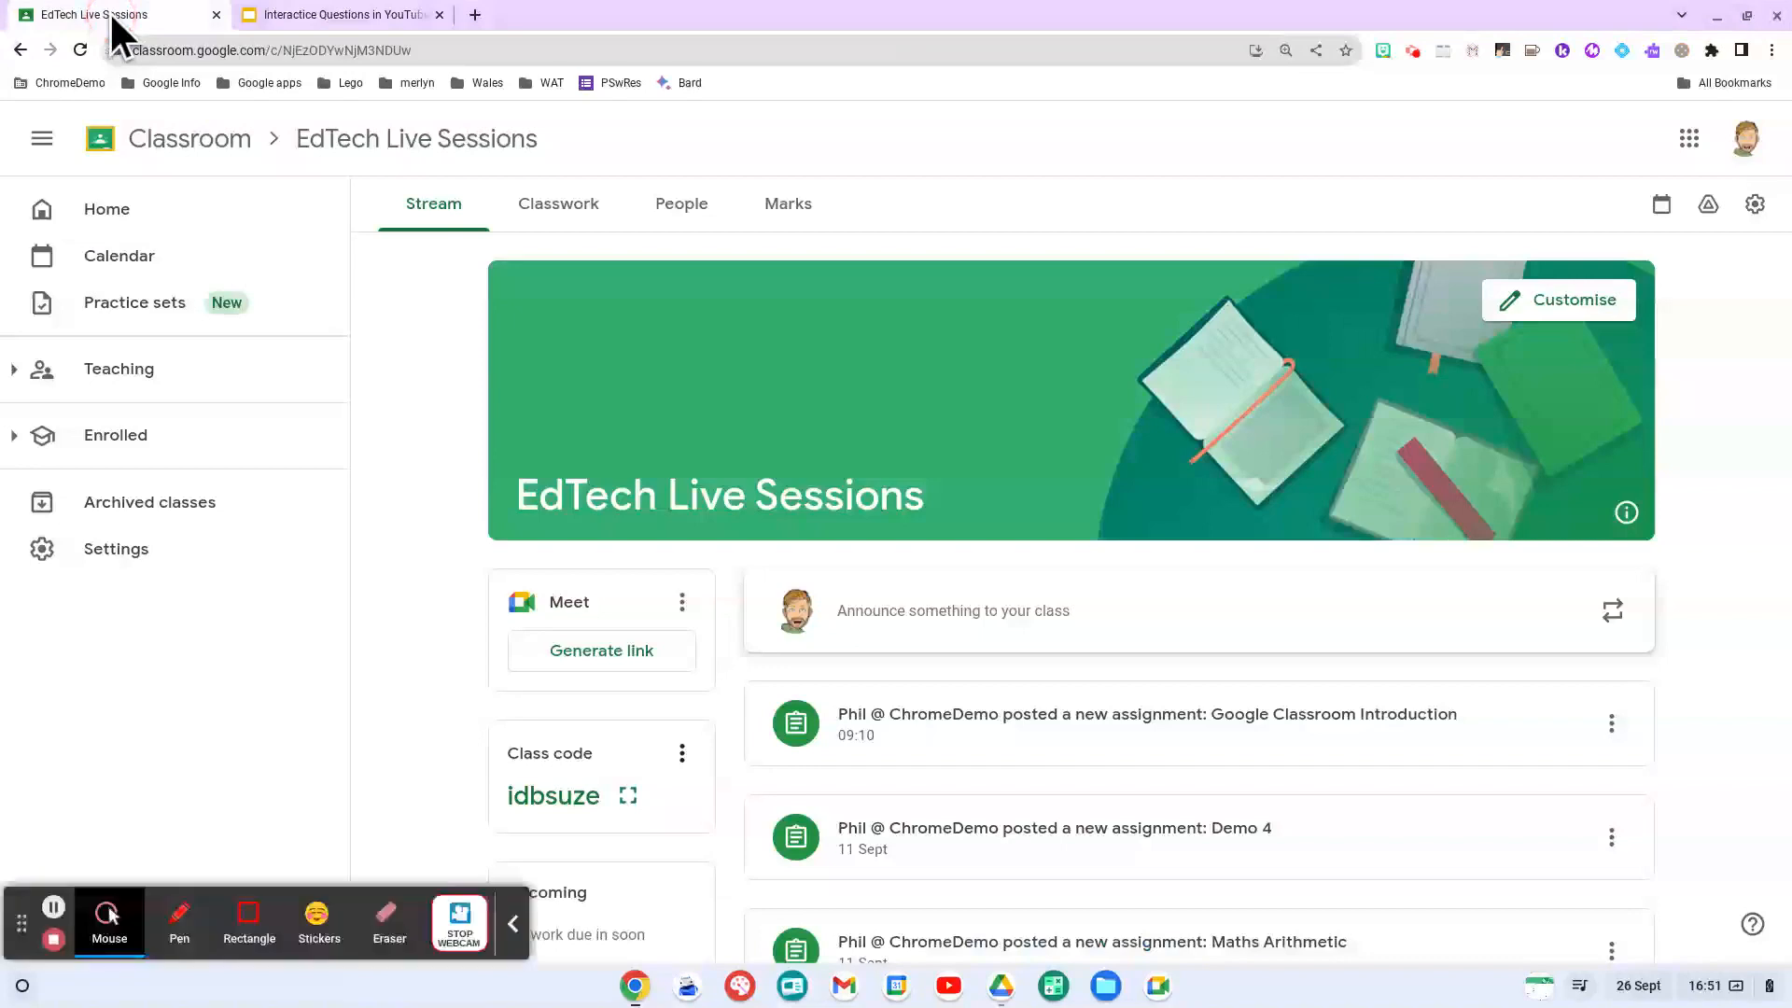
Create a new assignment in the EdTech Live Sessions classwork.
{"action": "left_click", "coordinate": [512, 922]}
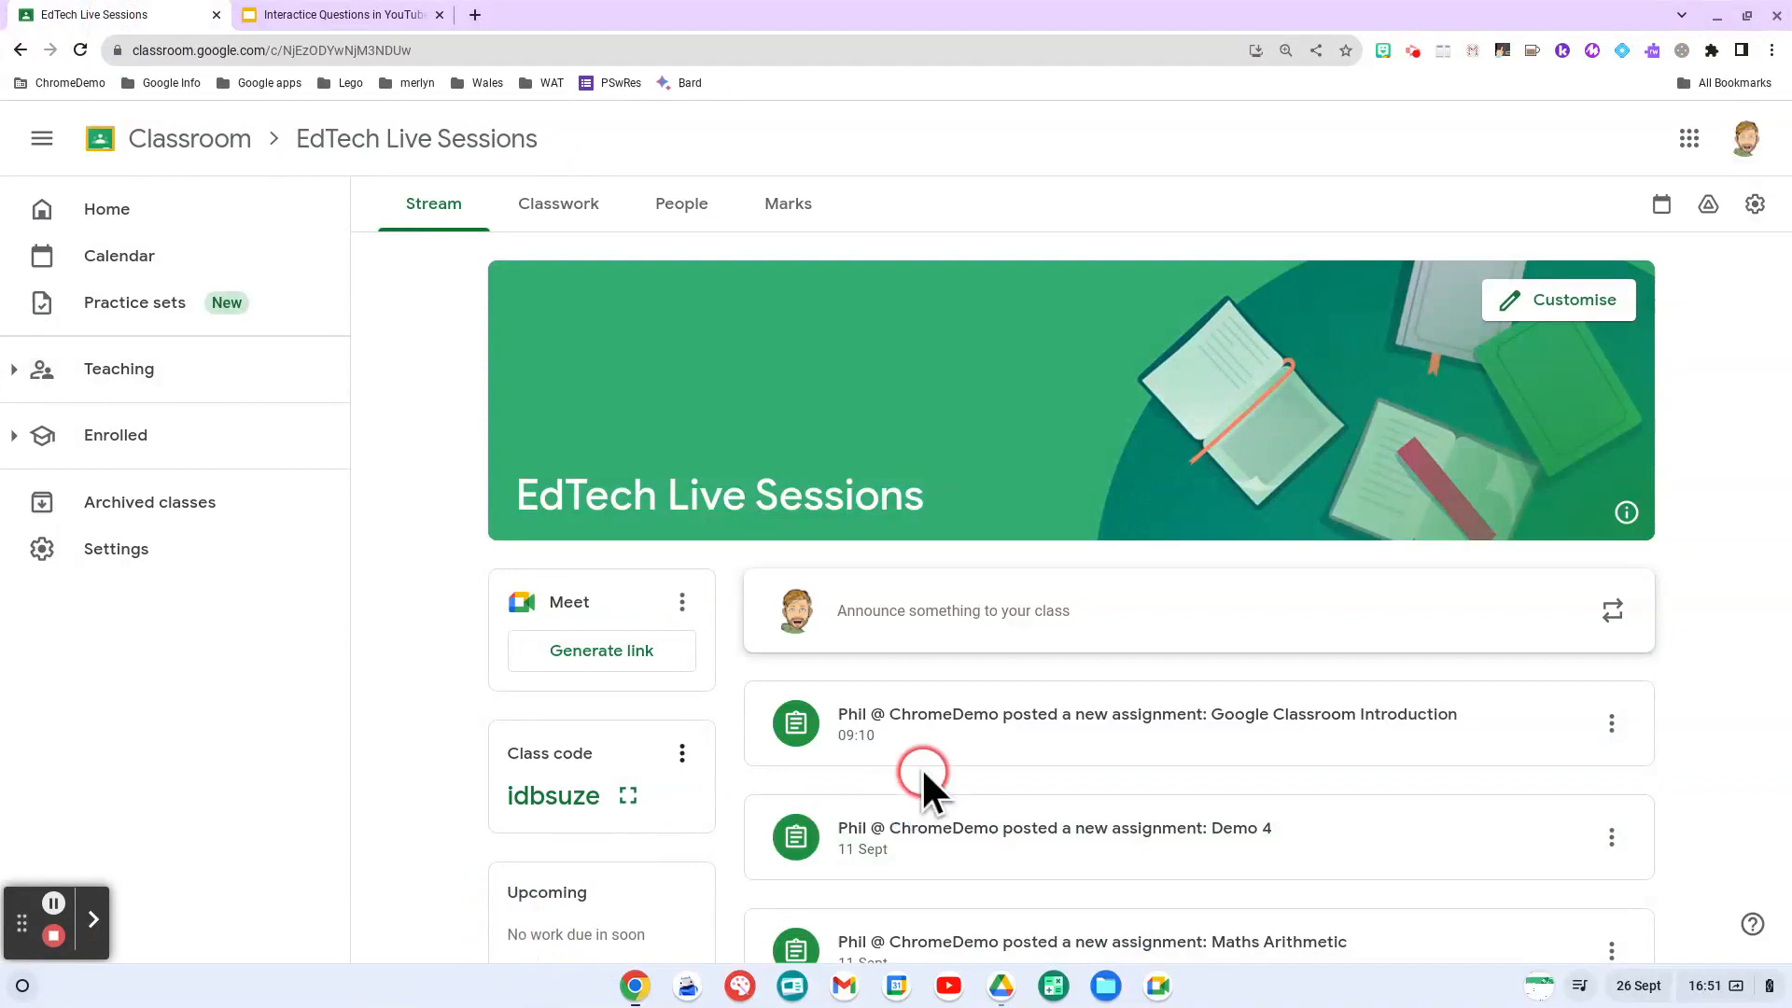
{"action": "left_click", "coordinate": [557, 238]}
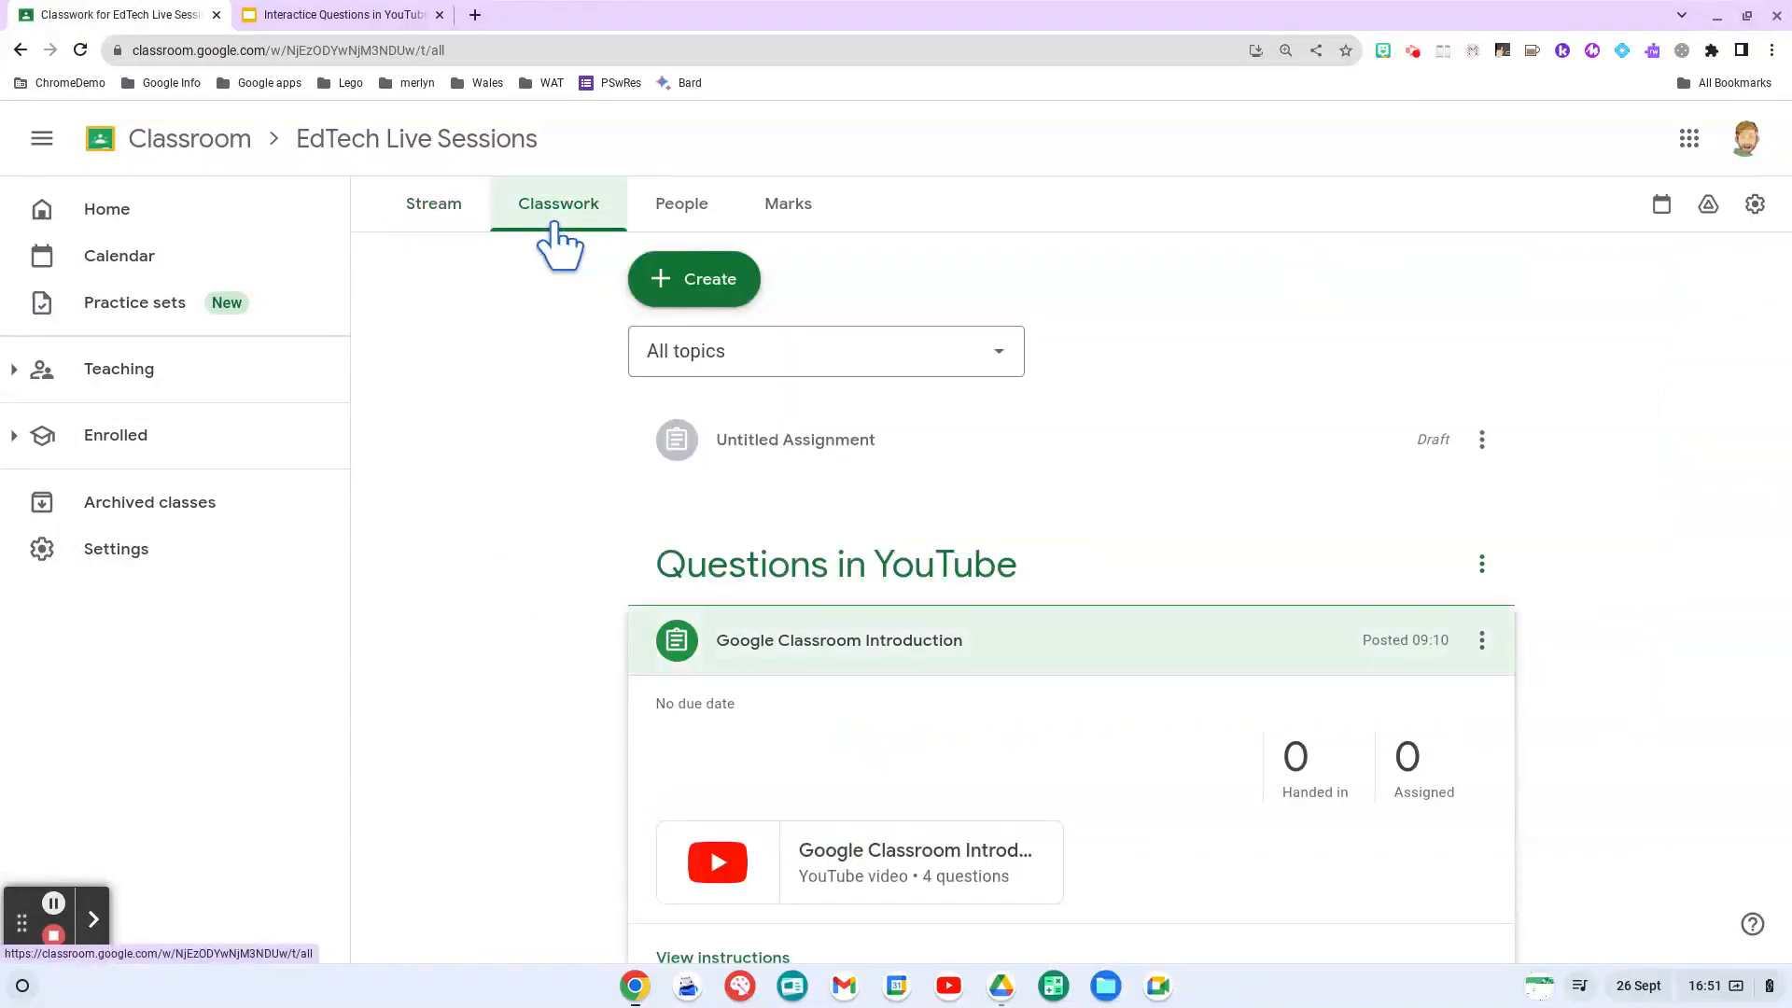
{"action": "left_click", "coordinate": [691, 297]}
{"action": "left_click", "coordinate": [739, 462]}
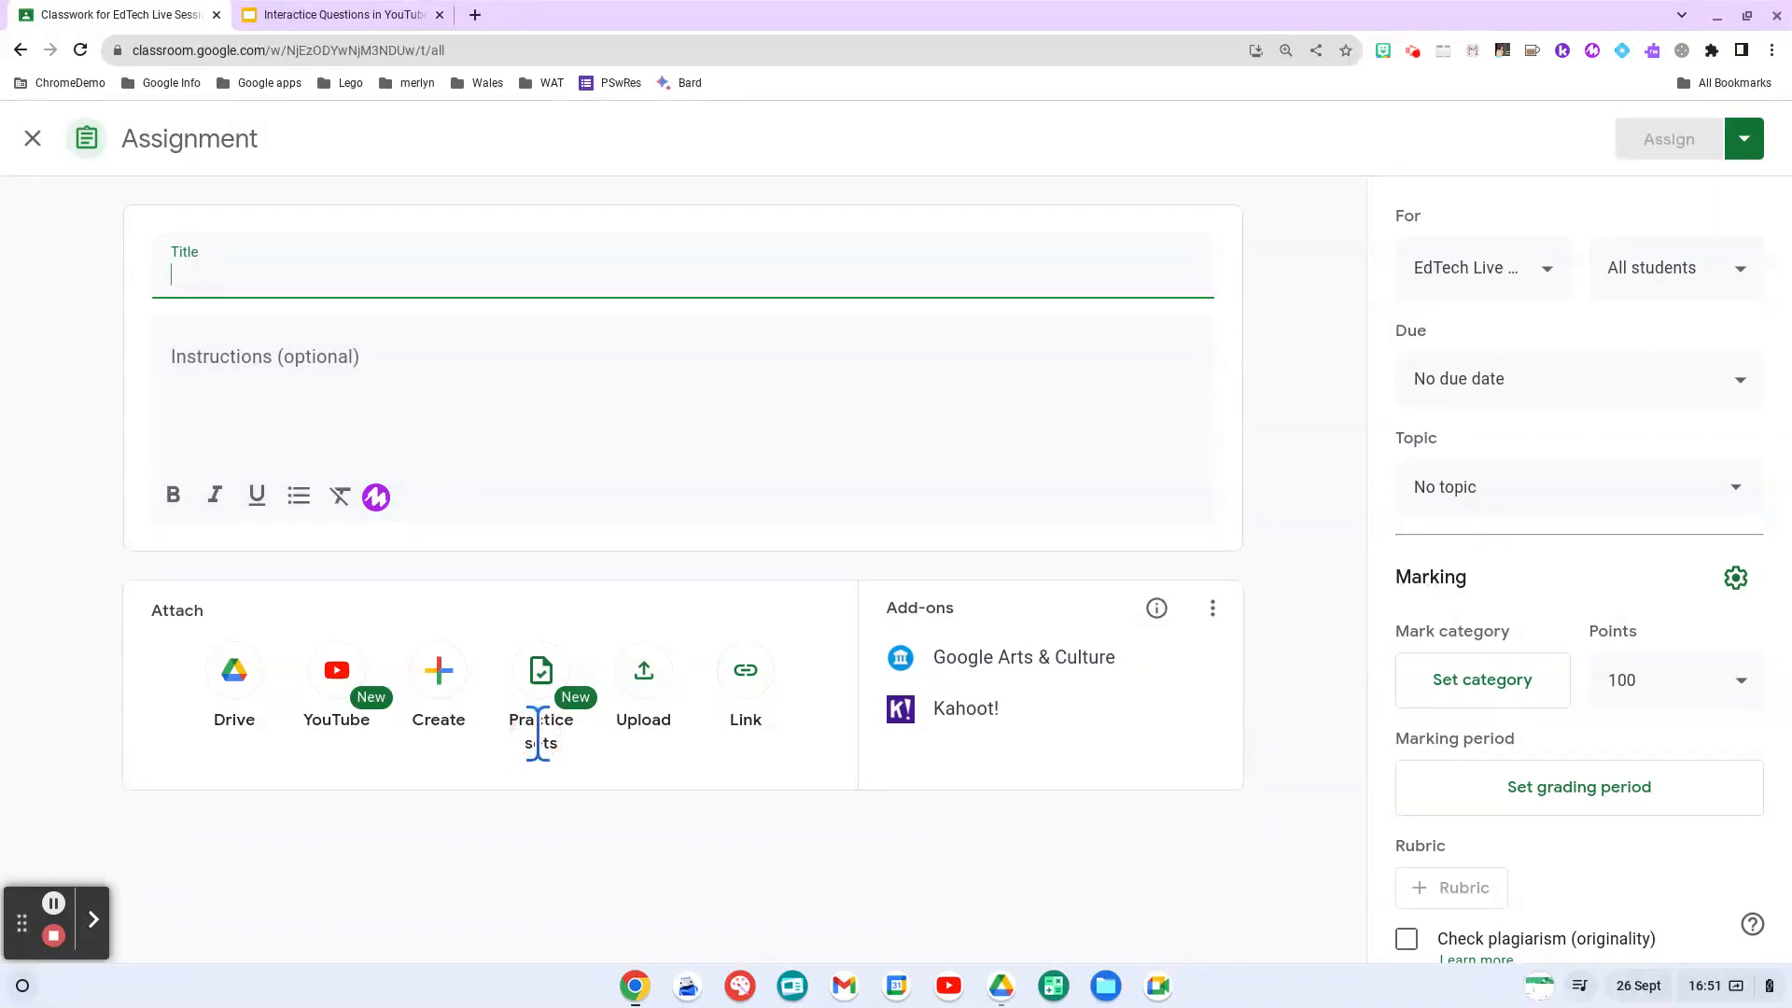
{"action": "left_click", "coordinate": [332, 698]}
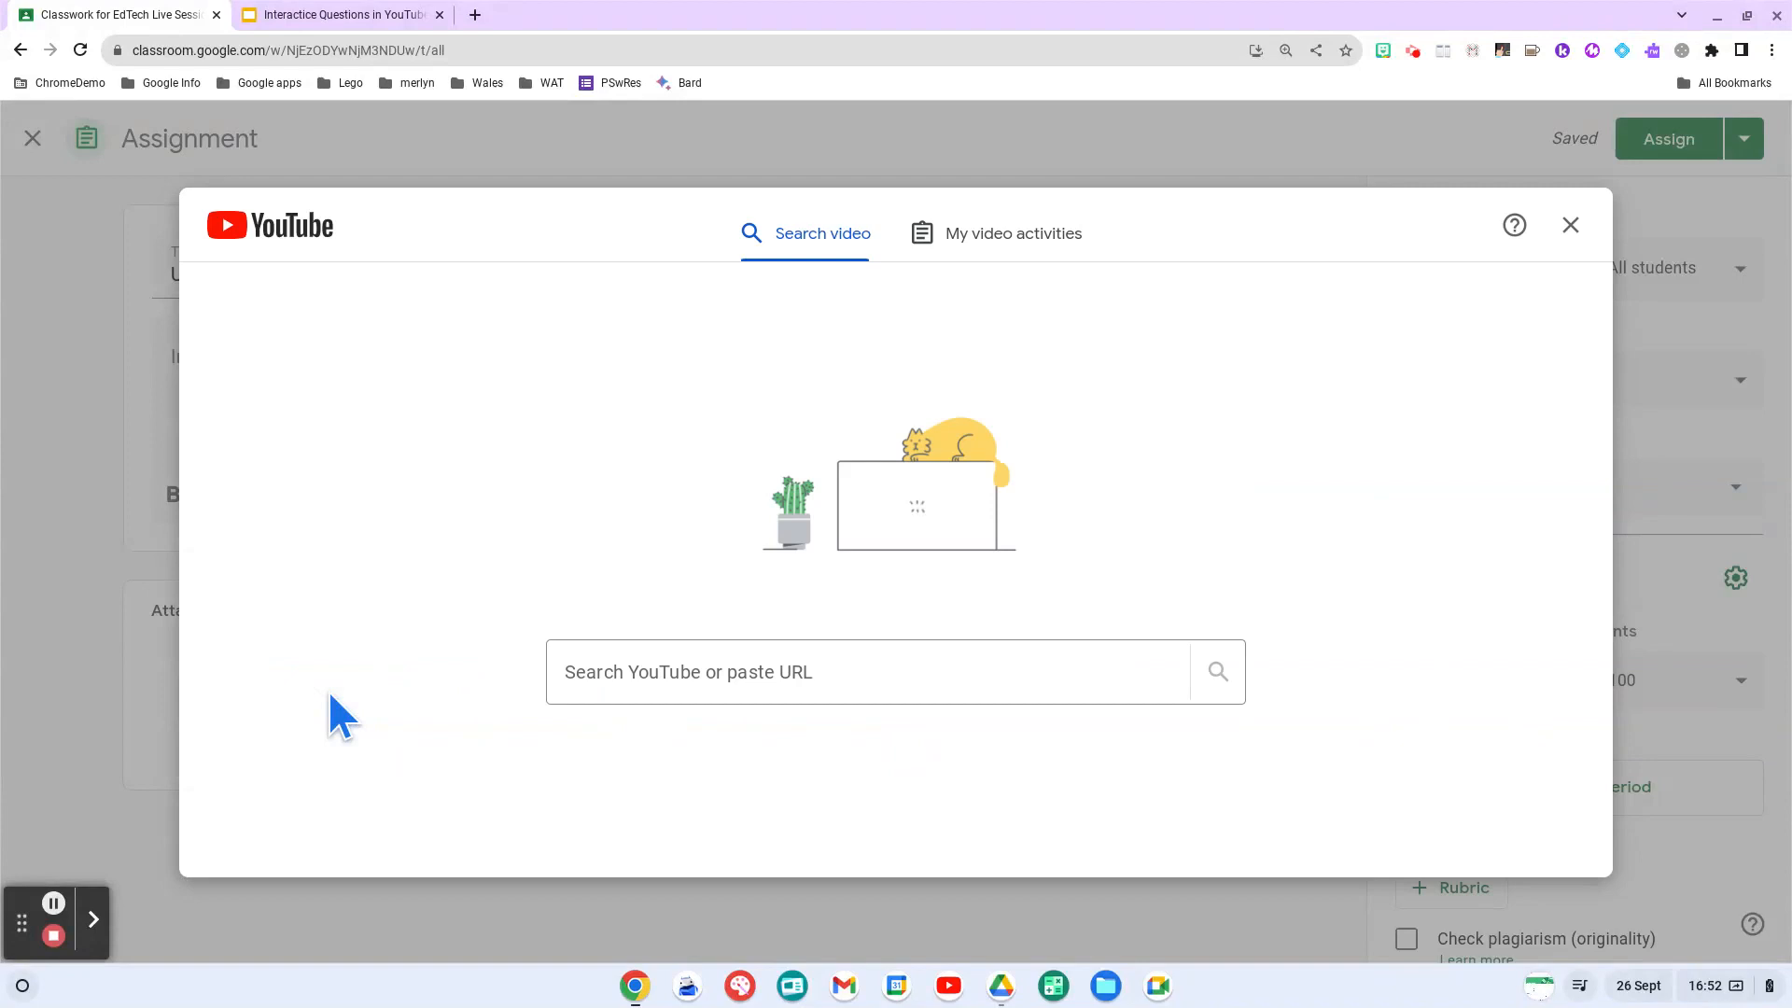
{"action": "left_click", "coordinate": [798, 668]}
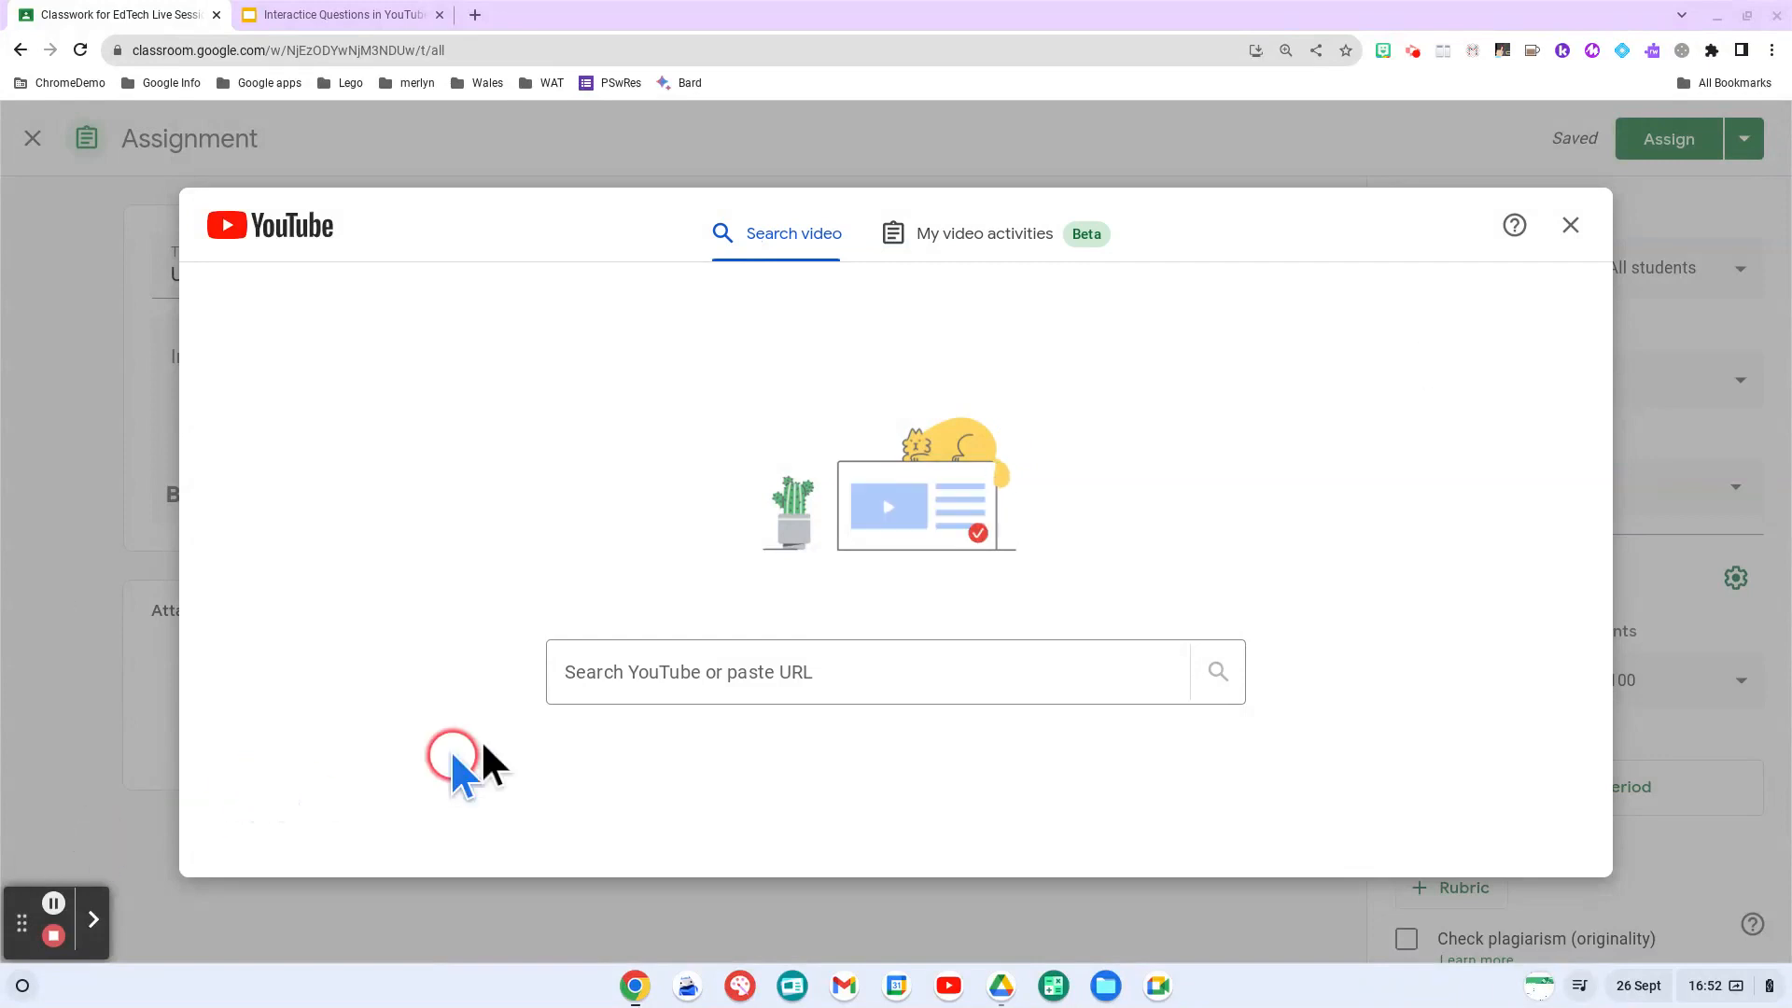
{"action": "left_click", "coordinate": [602, 653]}
{"action": "type", "text": "https://www.youtube.com/watch?v=gGs9eJaaIto"}
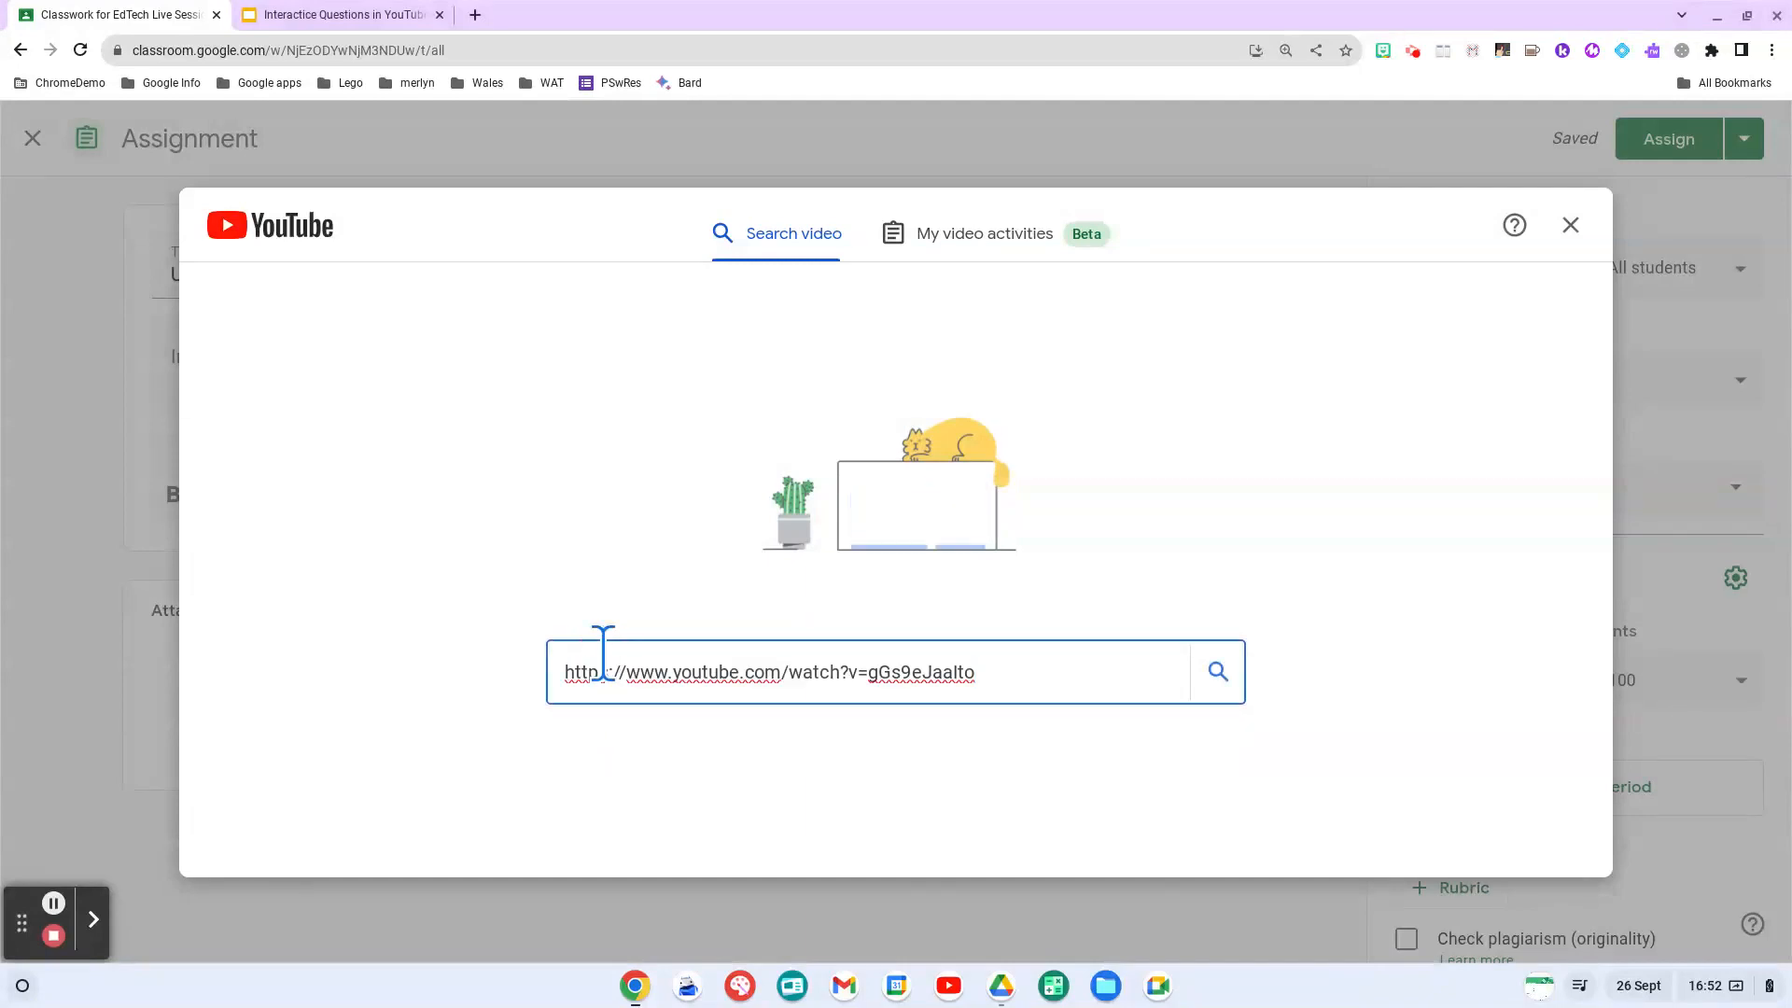
{"action": "left_click", "coordinate": [1215, 672]}
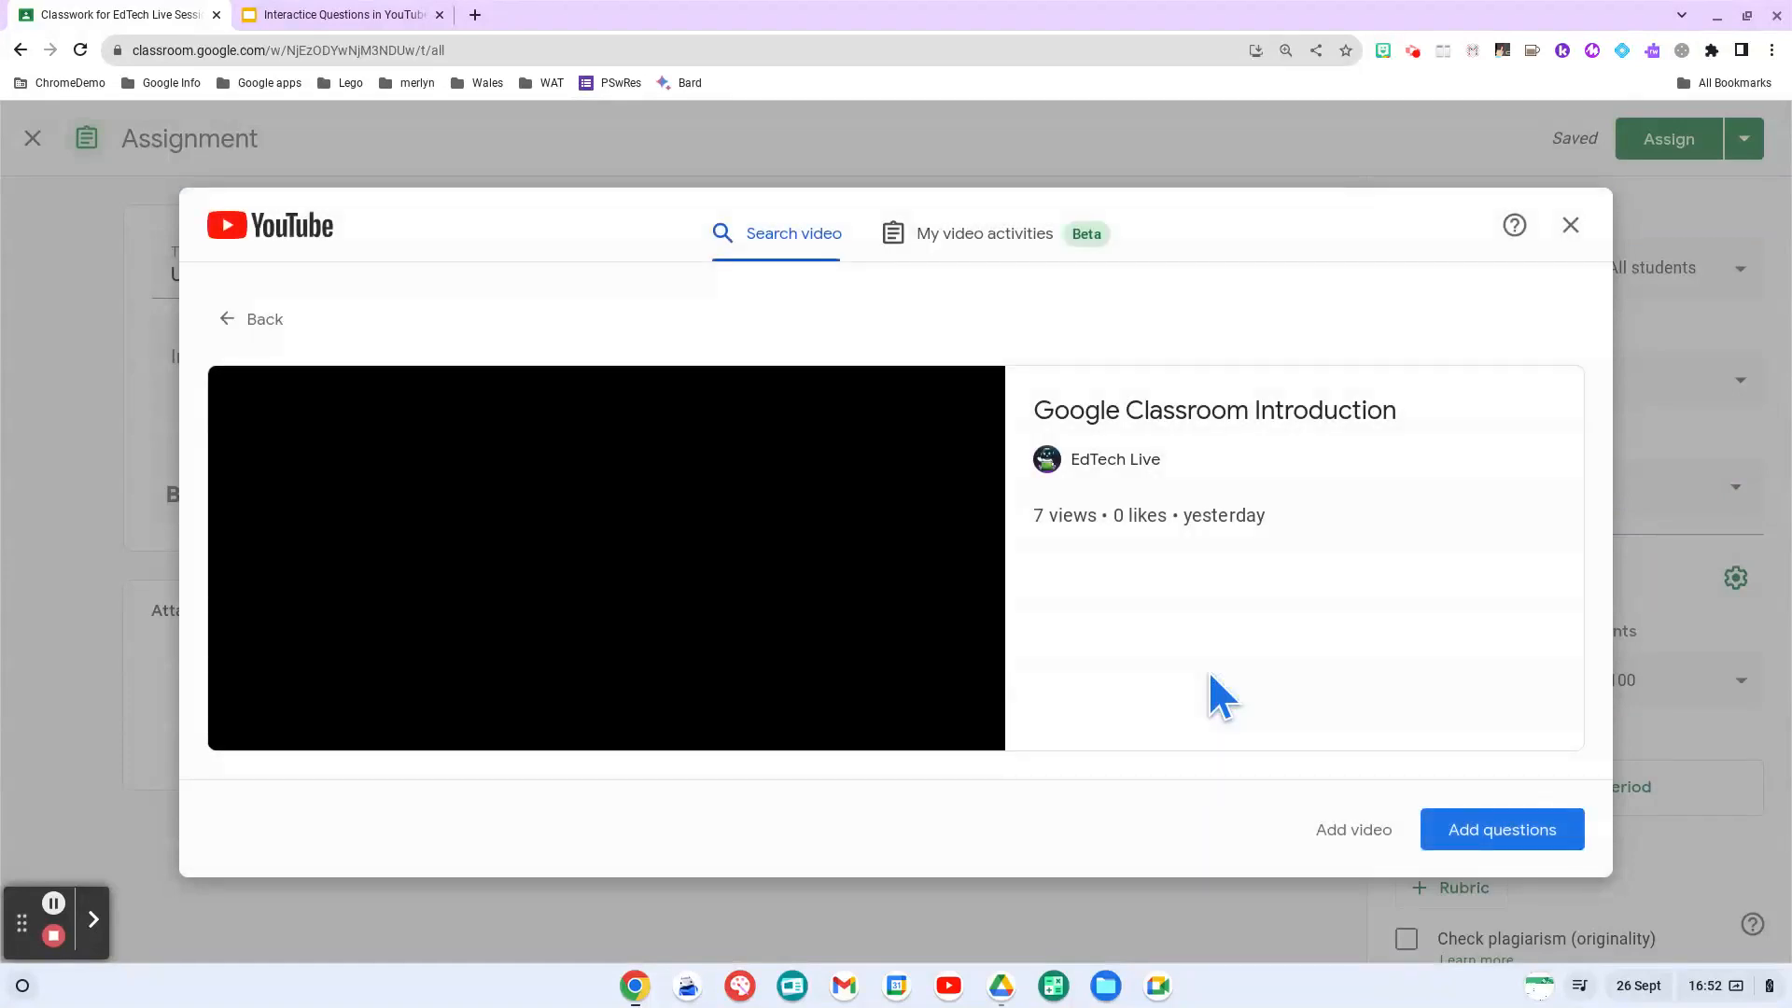
Choose to add questions to the Google Classroom Introduction video and open its question editor.
{"action": "left_click", "coordinate": [1352, 816]}
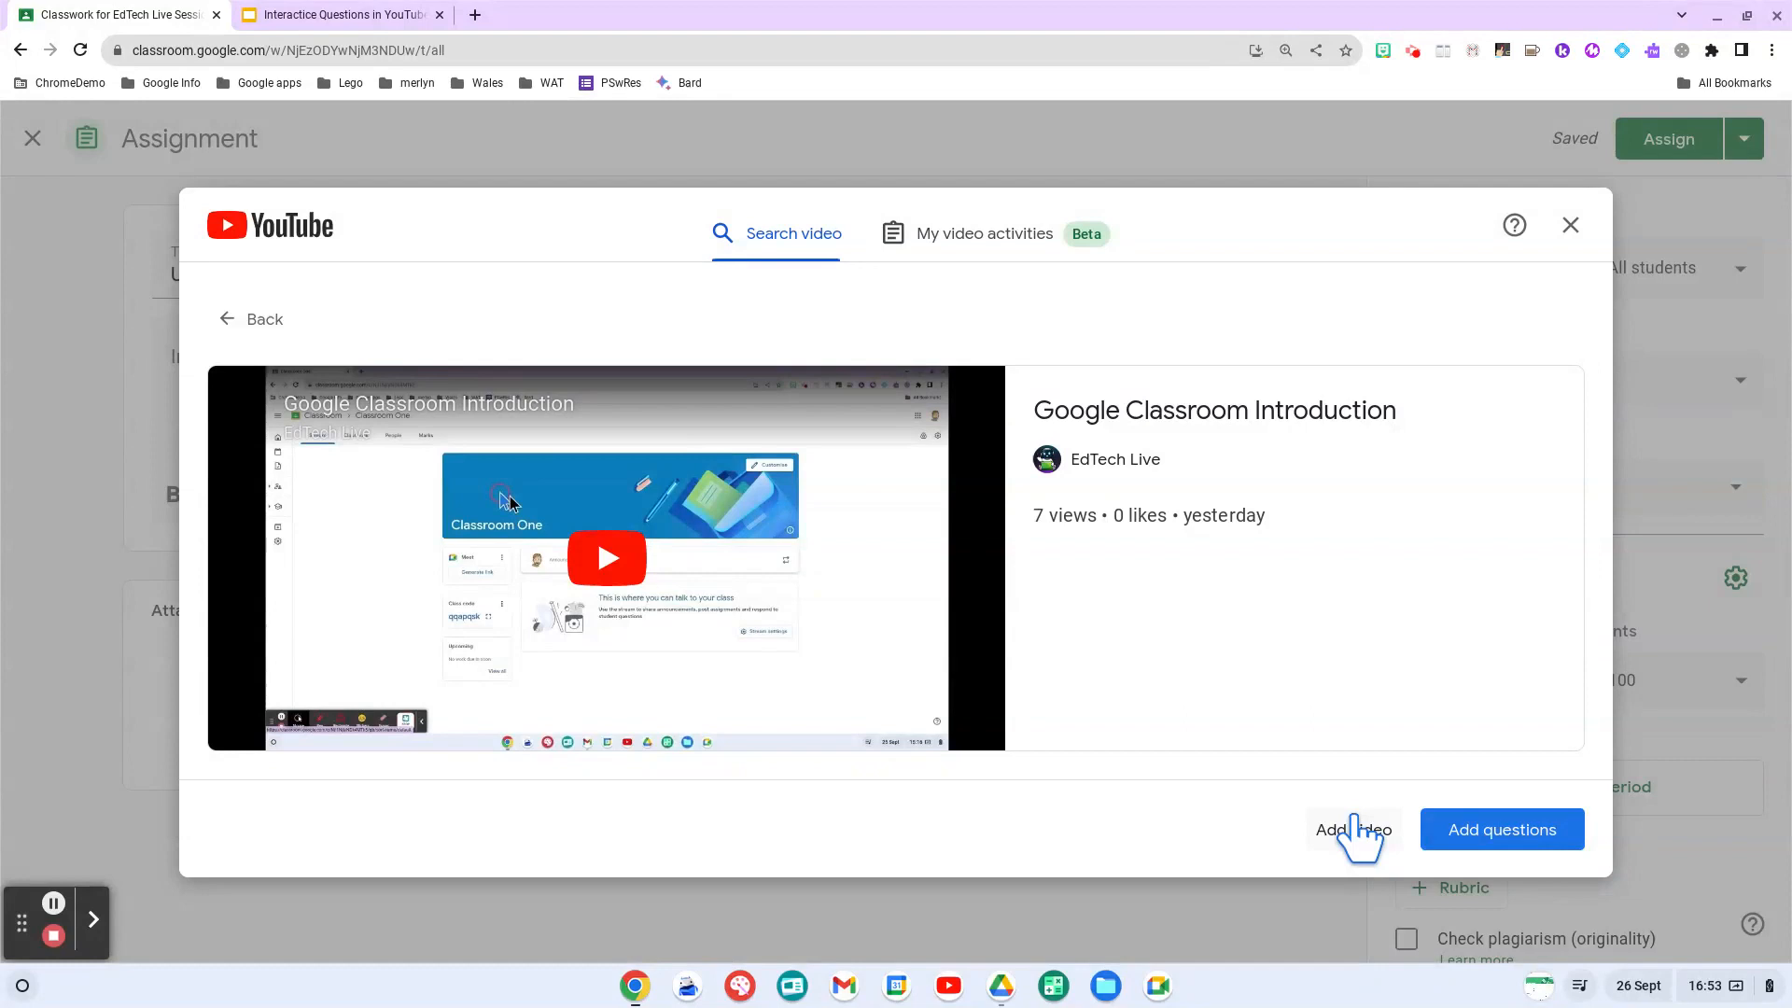
{"action": "left_click", "coordinate": [1509, 838]}
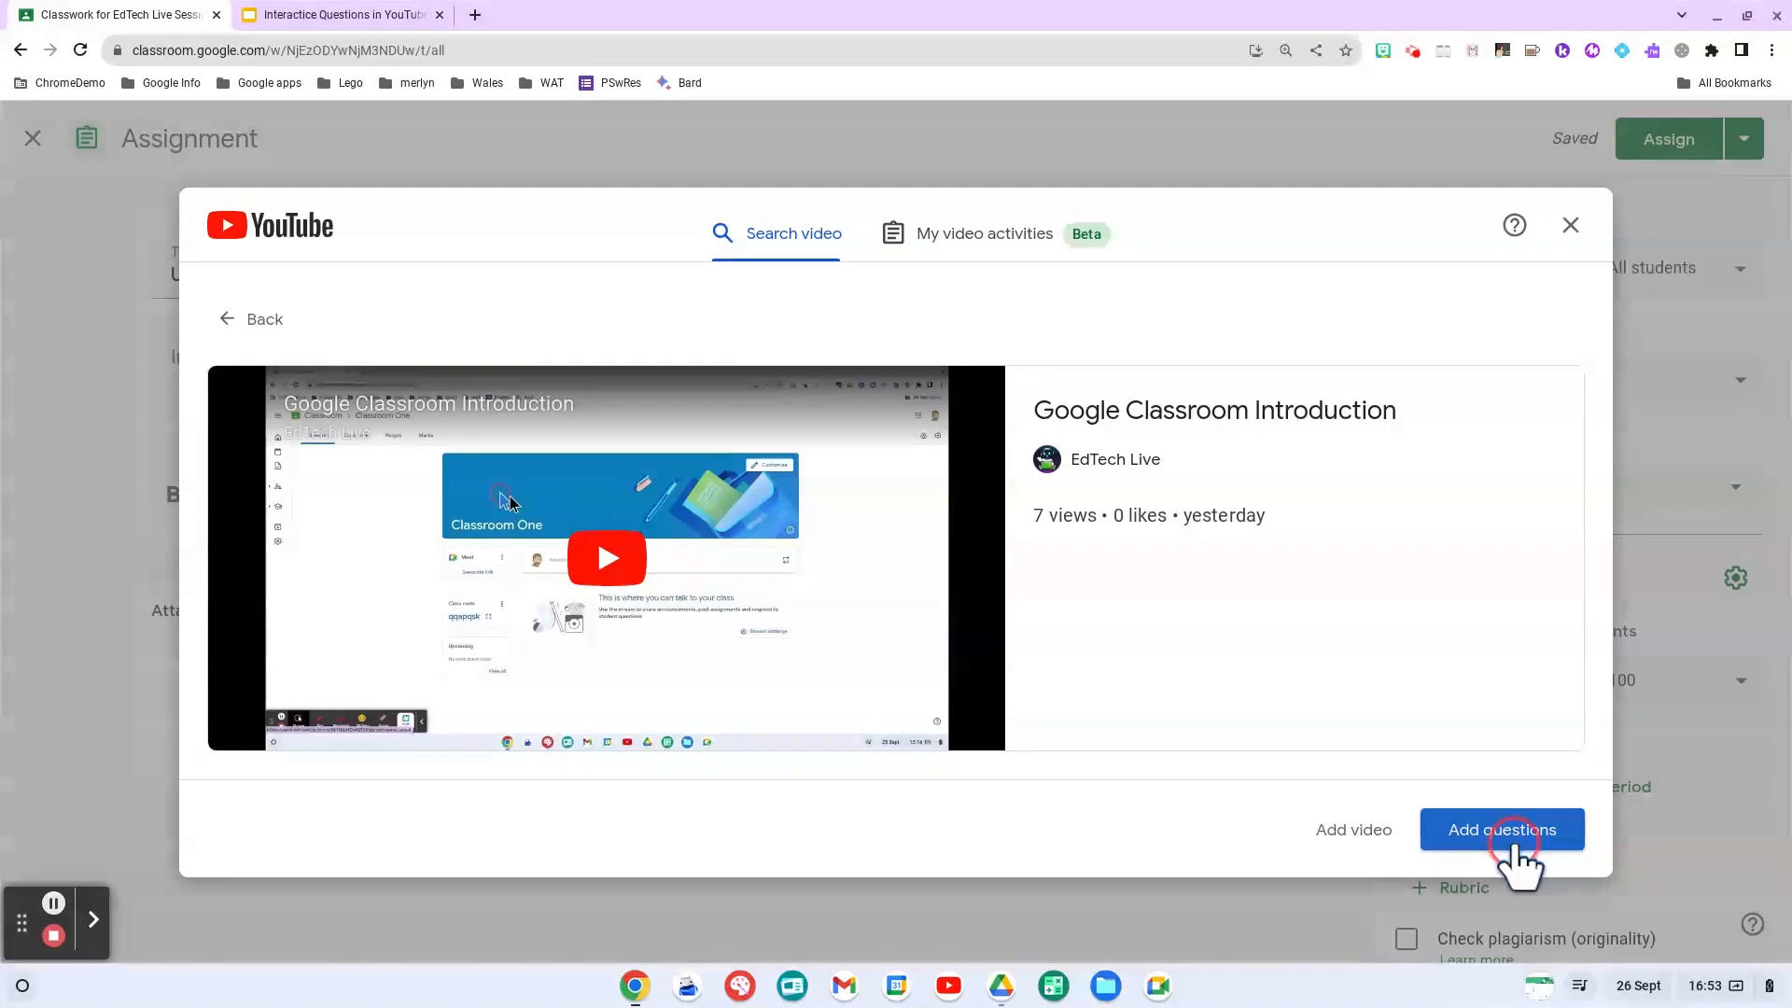
{"action": "left_click", "coordinate": [990, 254]}
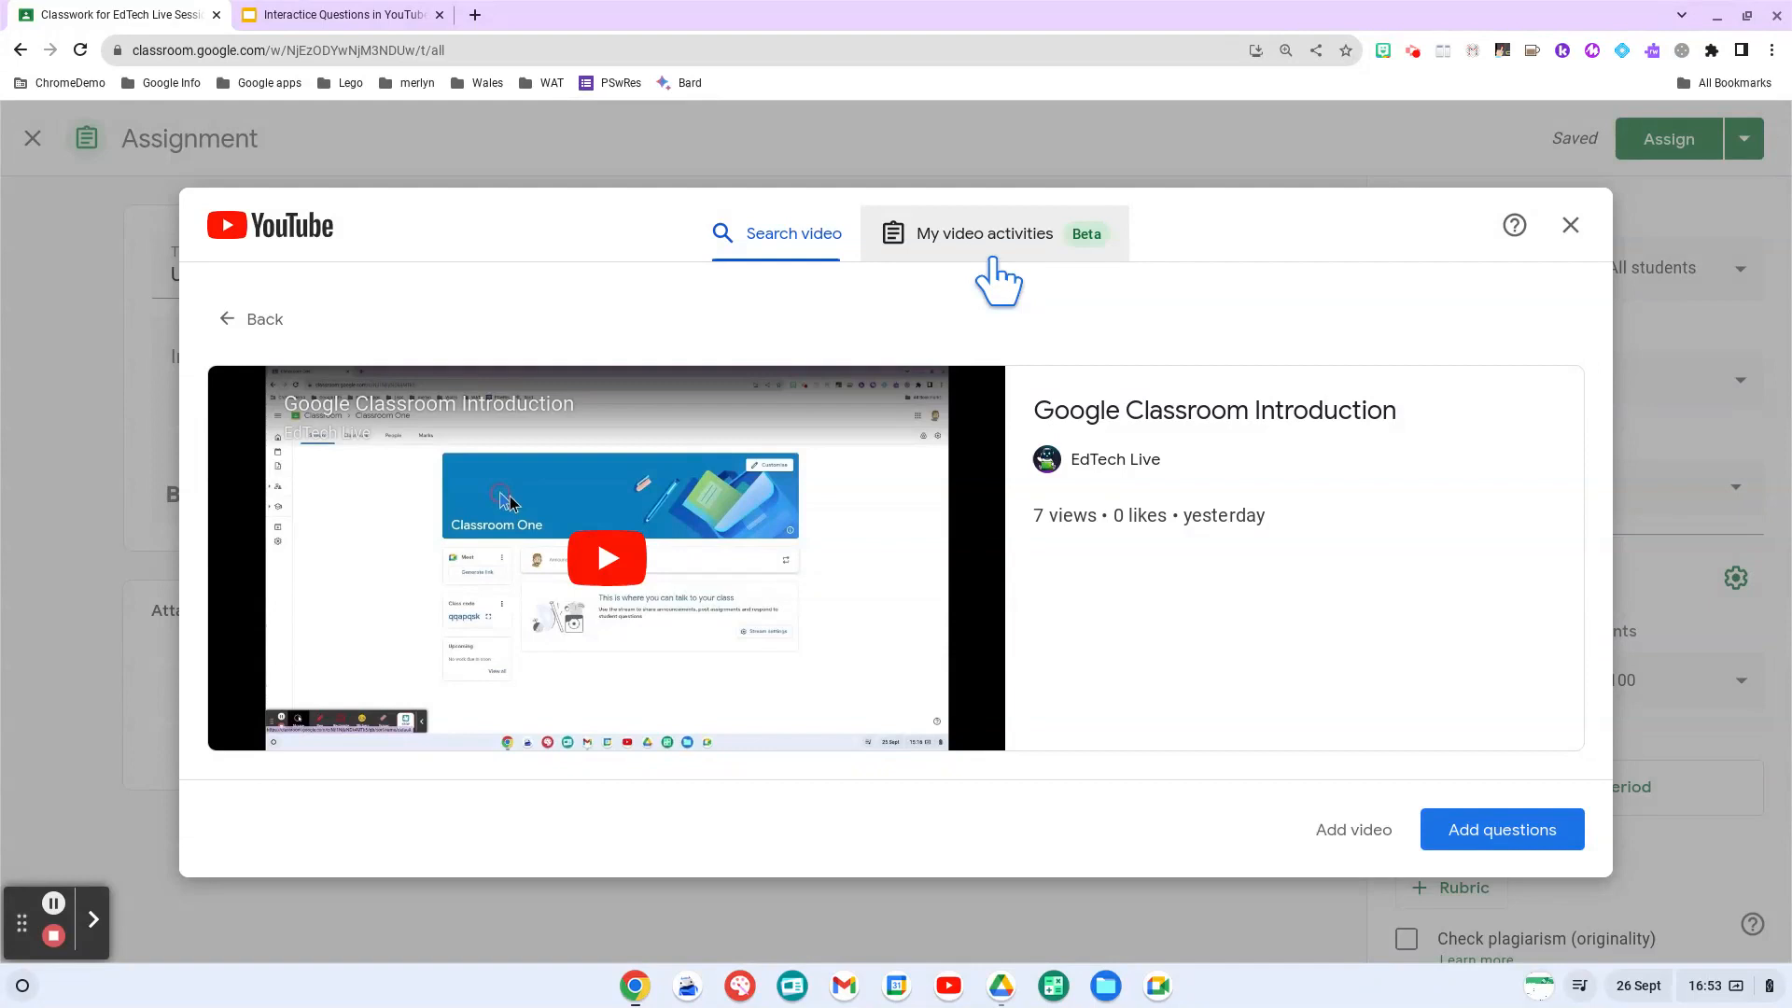
{"action": "left_click", "coordinate": [1481, 837]}
{"action": "left_click", "coordinate": [1482, 837]}
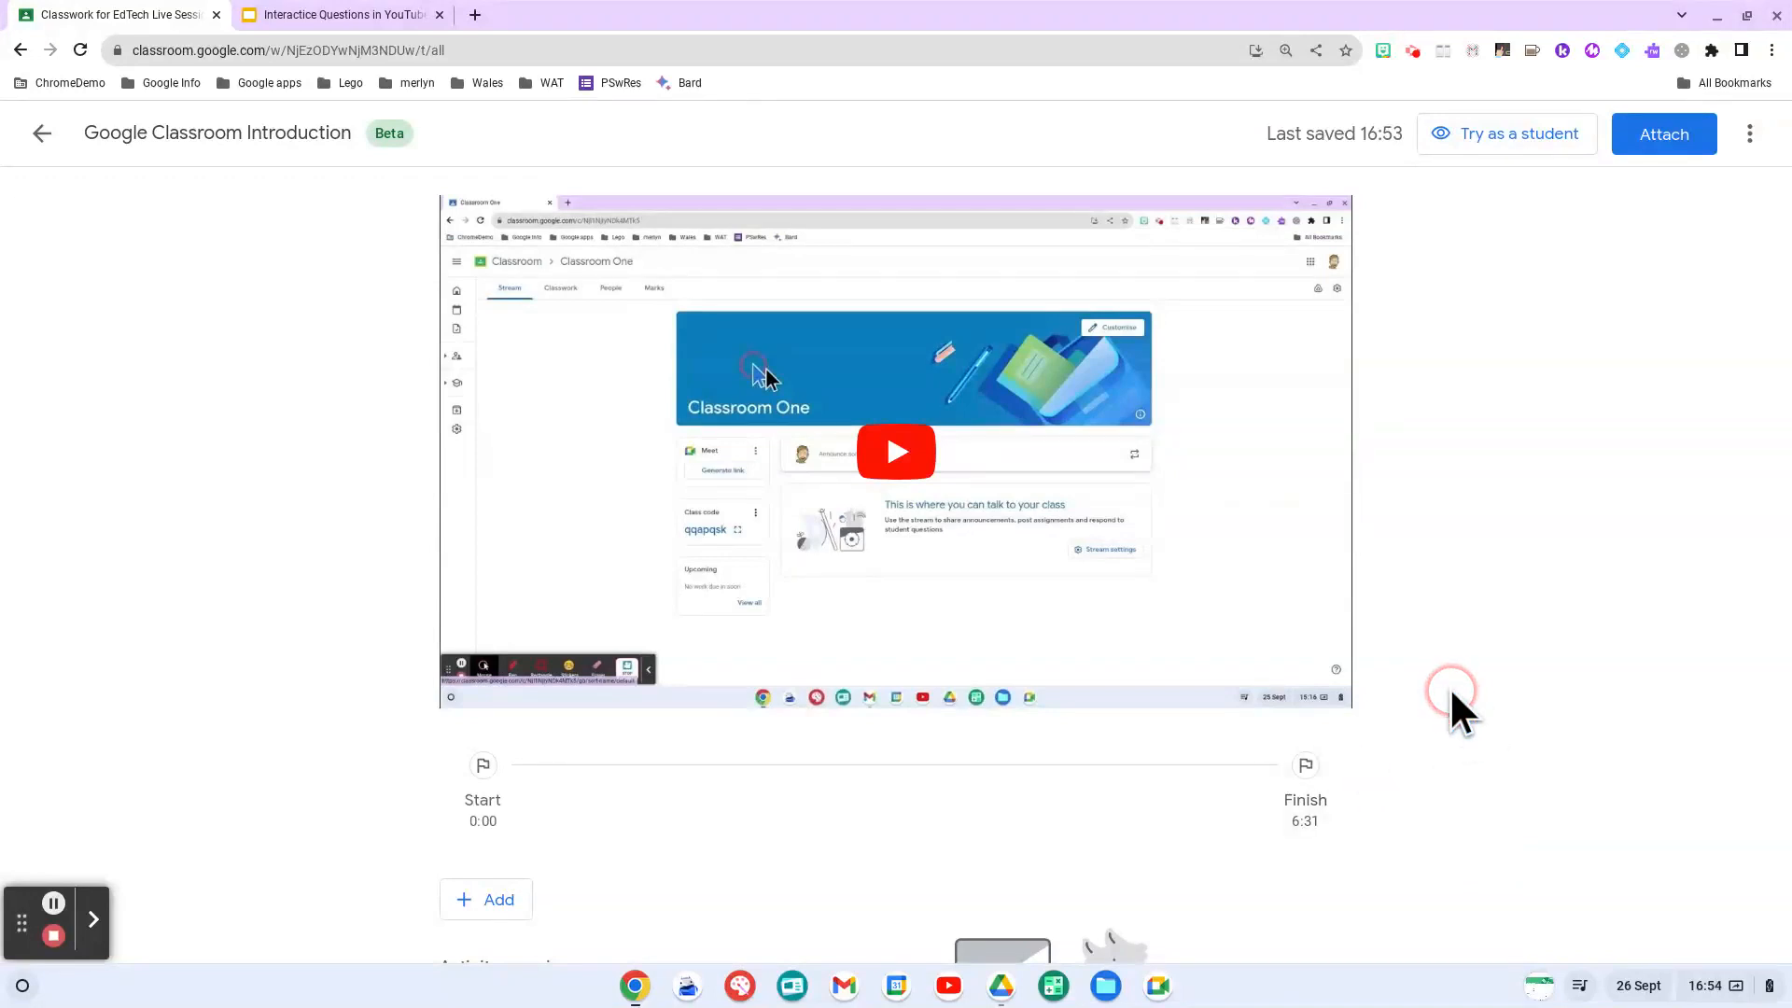
Pause the video, move it to 1:10 and add a tick boxes question there.
{"action": "left_click", "coordinate": [888, 456]}
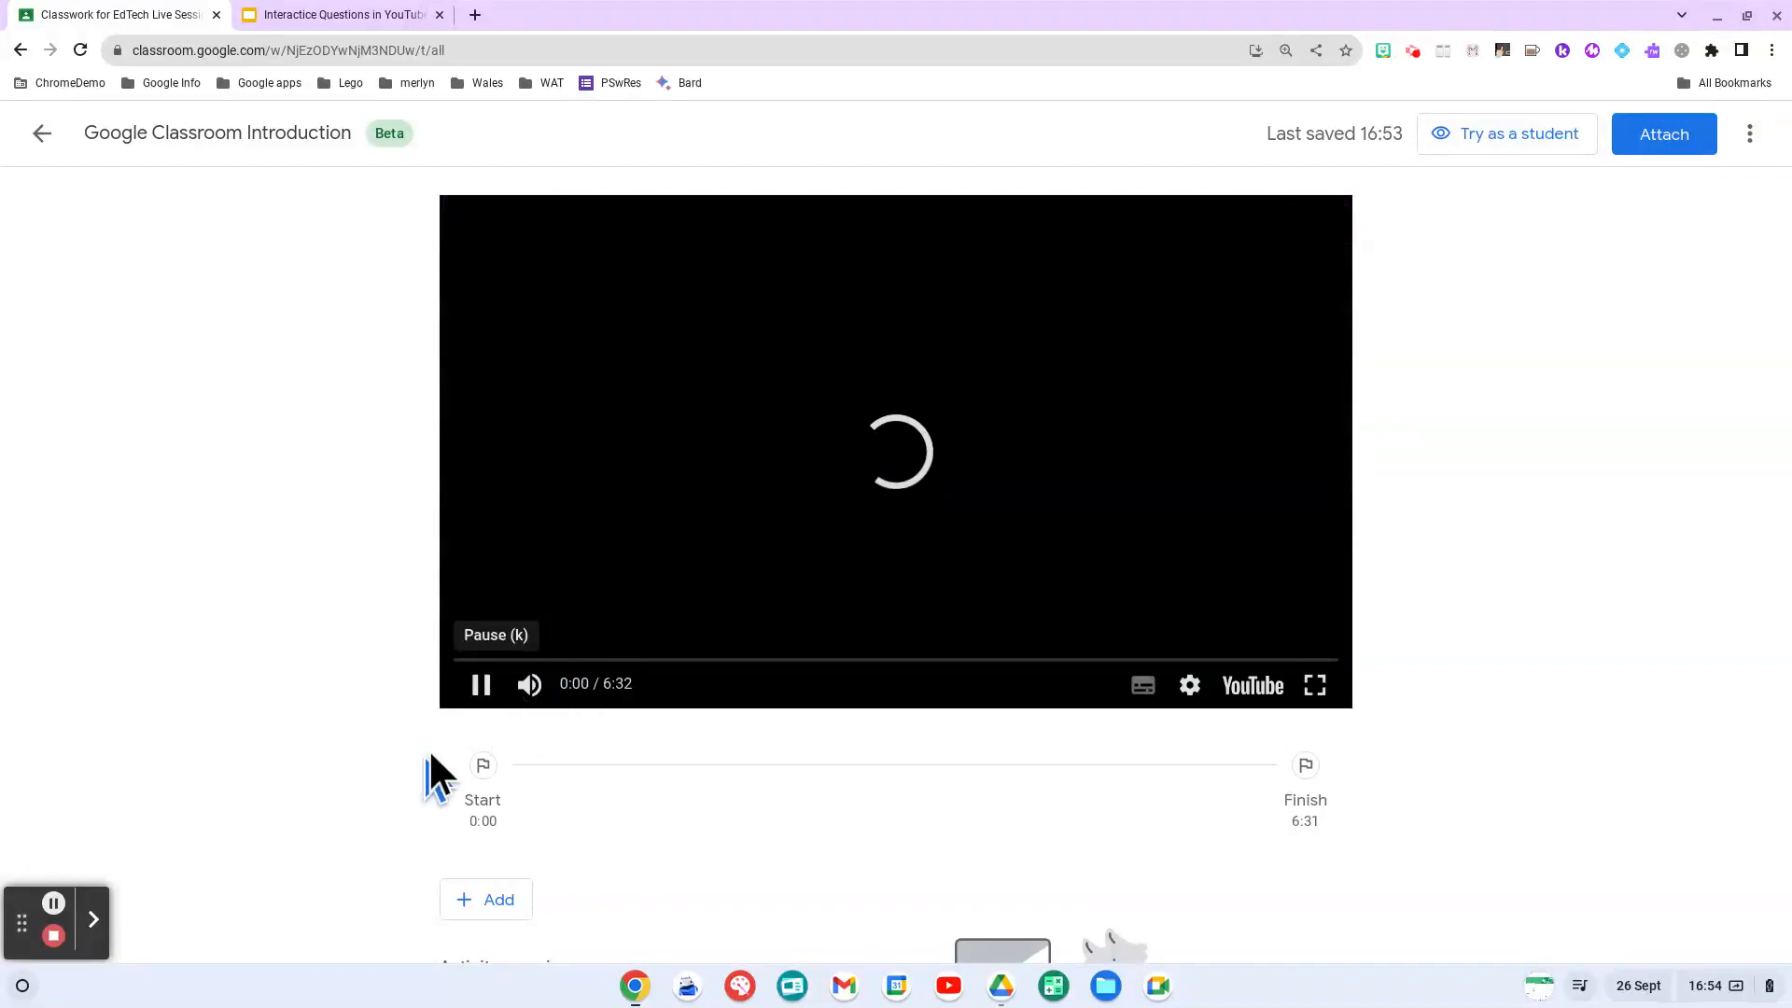
{"action": "left_click", "coordinate": [452, 711]}
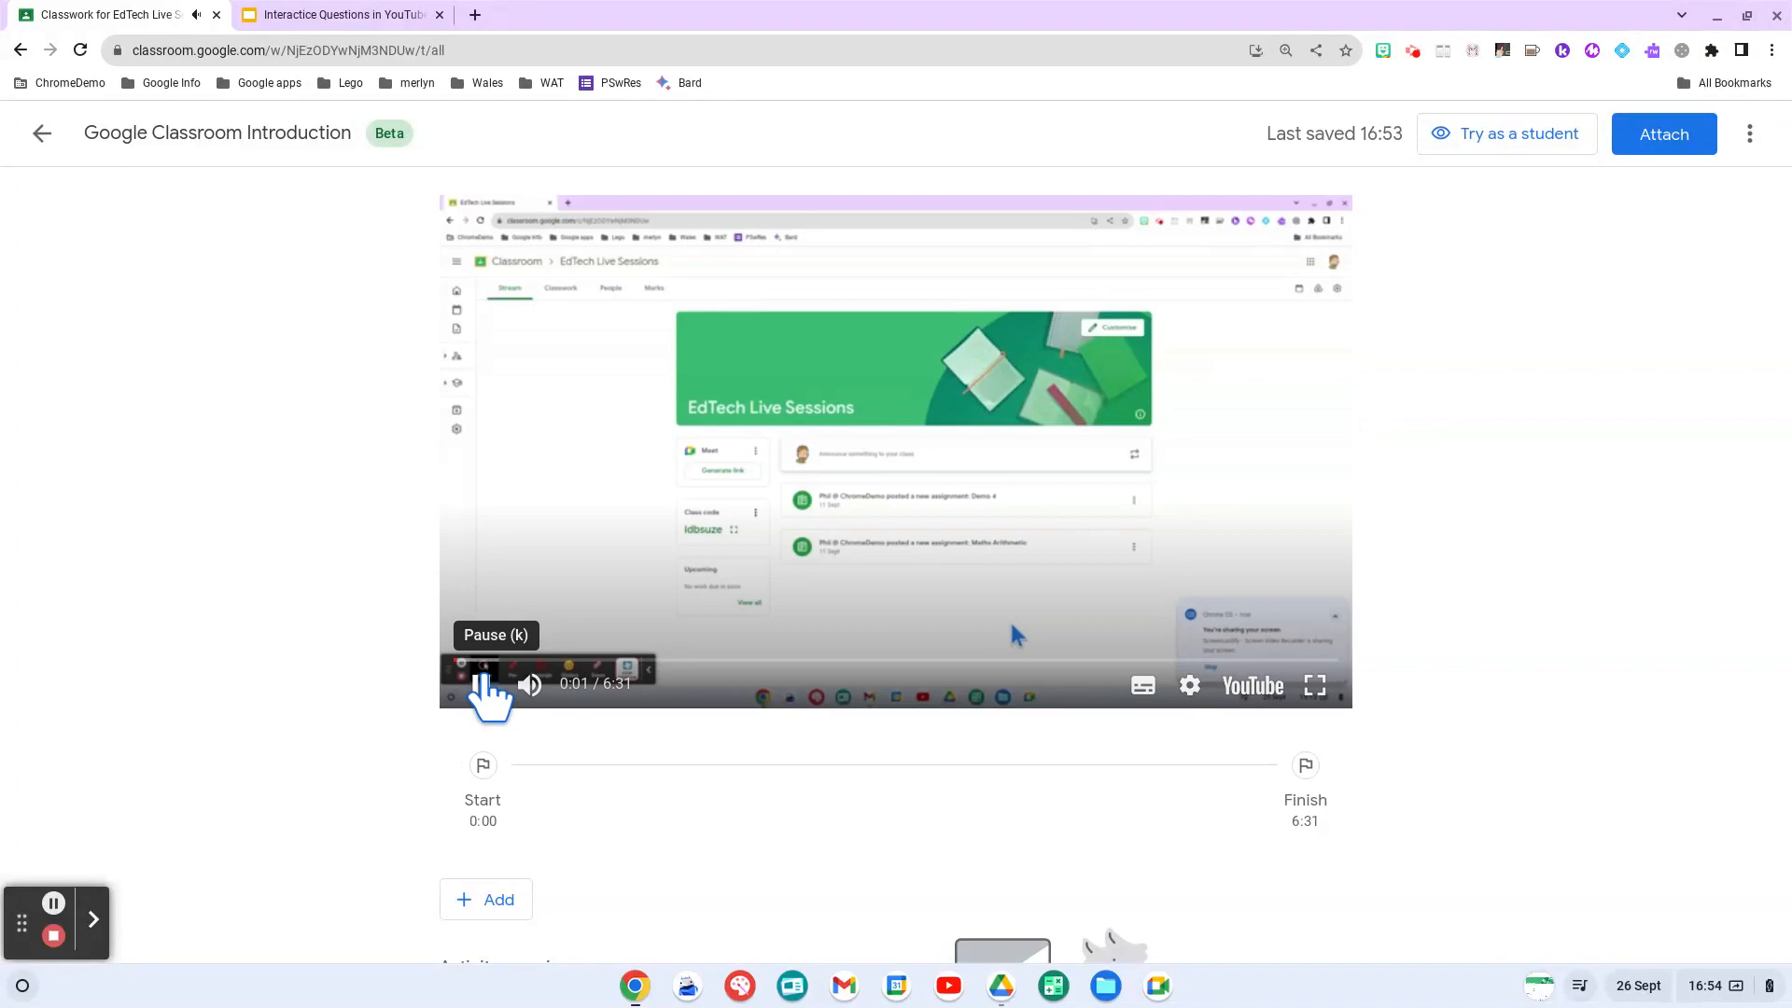
{"action": "left_click", "coordinate": [482, 680]}
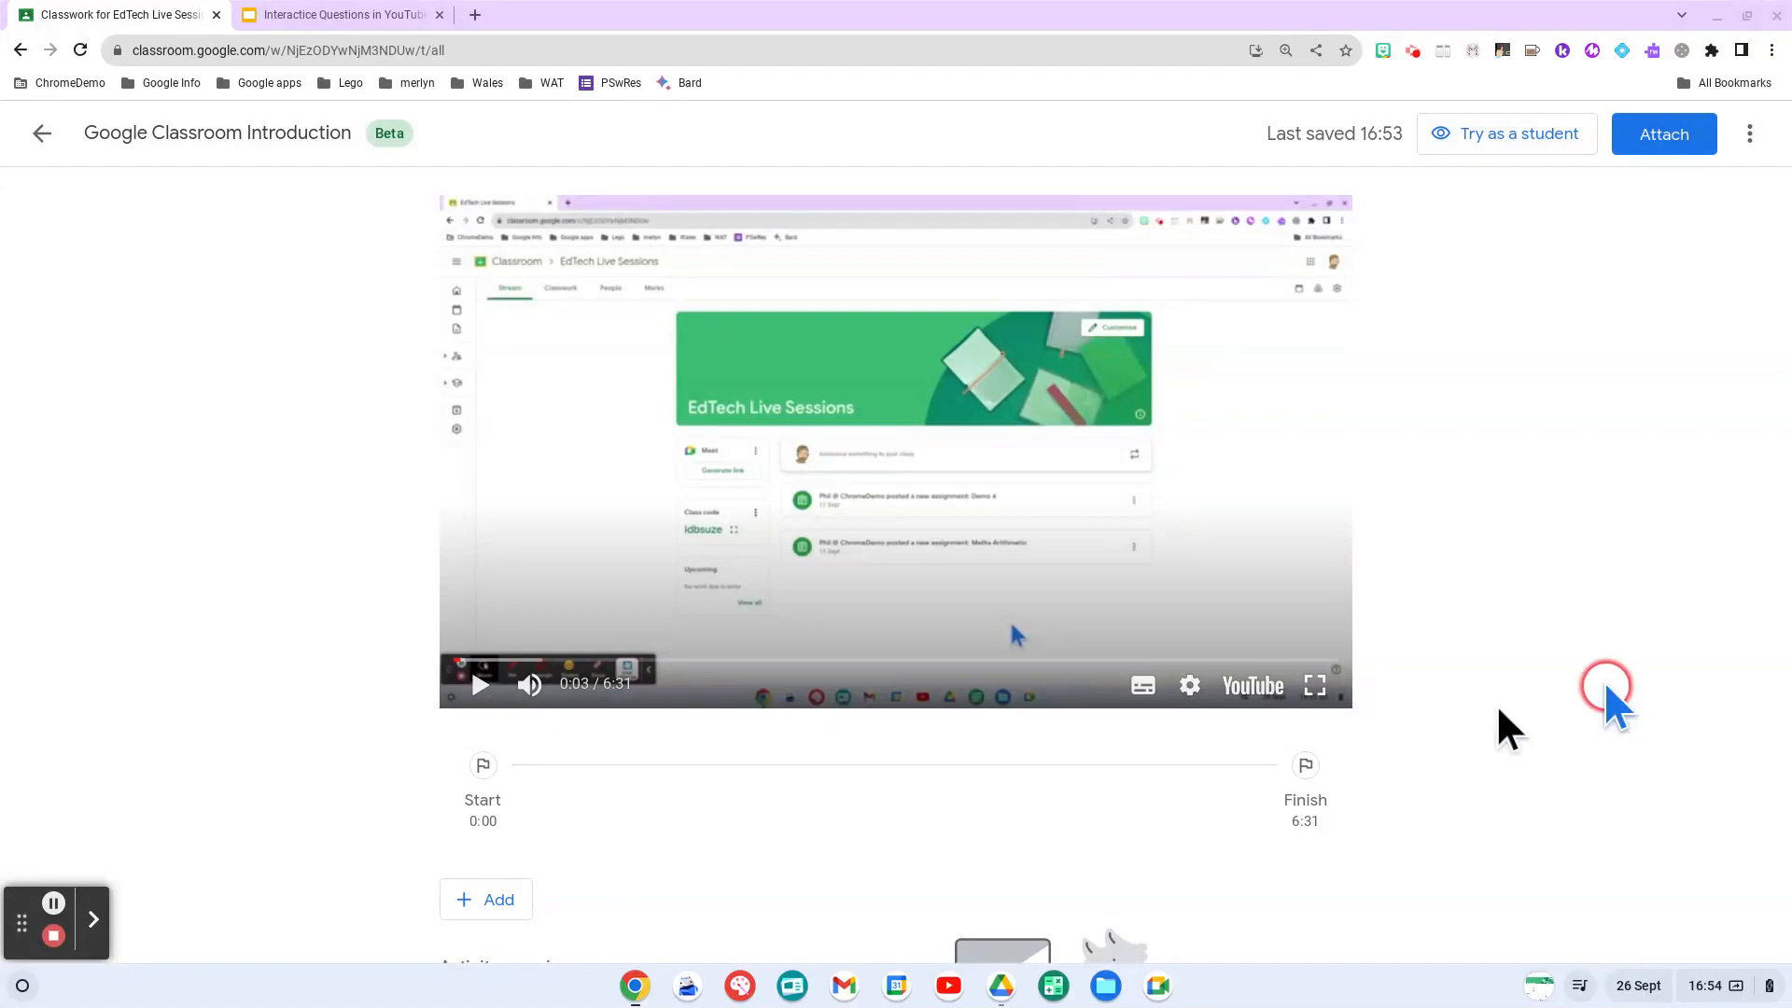
{"action": "left_click_drag", "start_coordinate": [466, 664], "coordinate": [611, 664]}
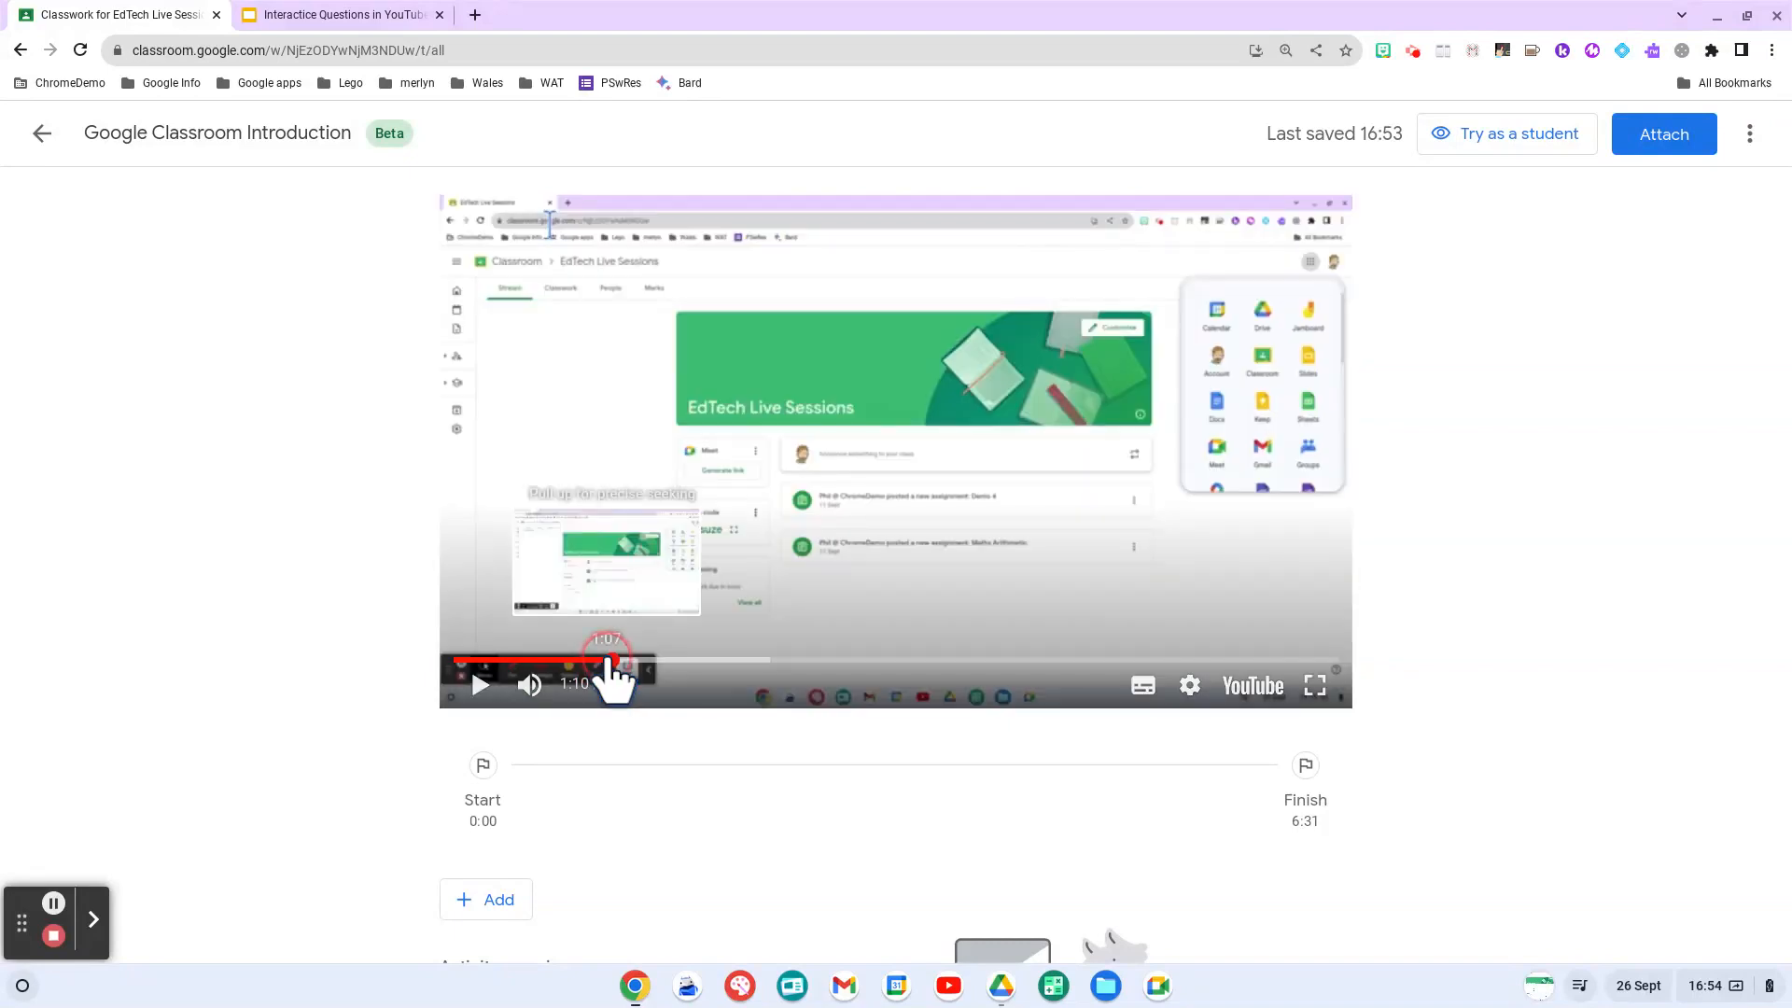
{"action": "left_click", "coordinate": [500, 899]}
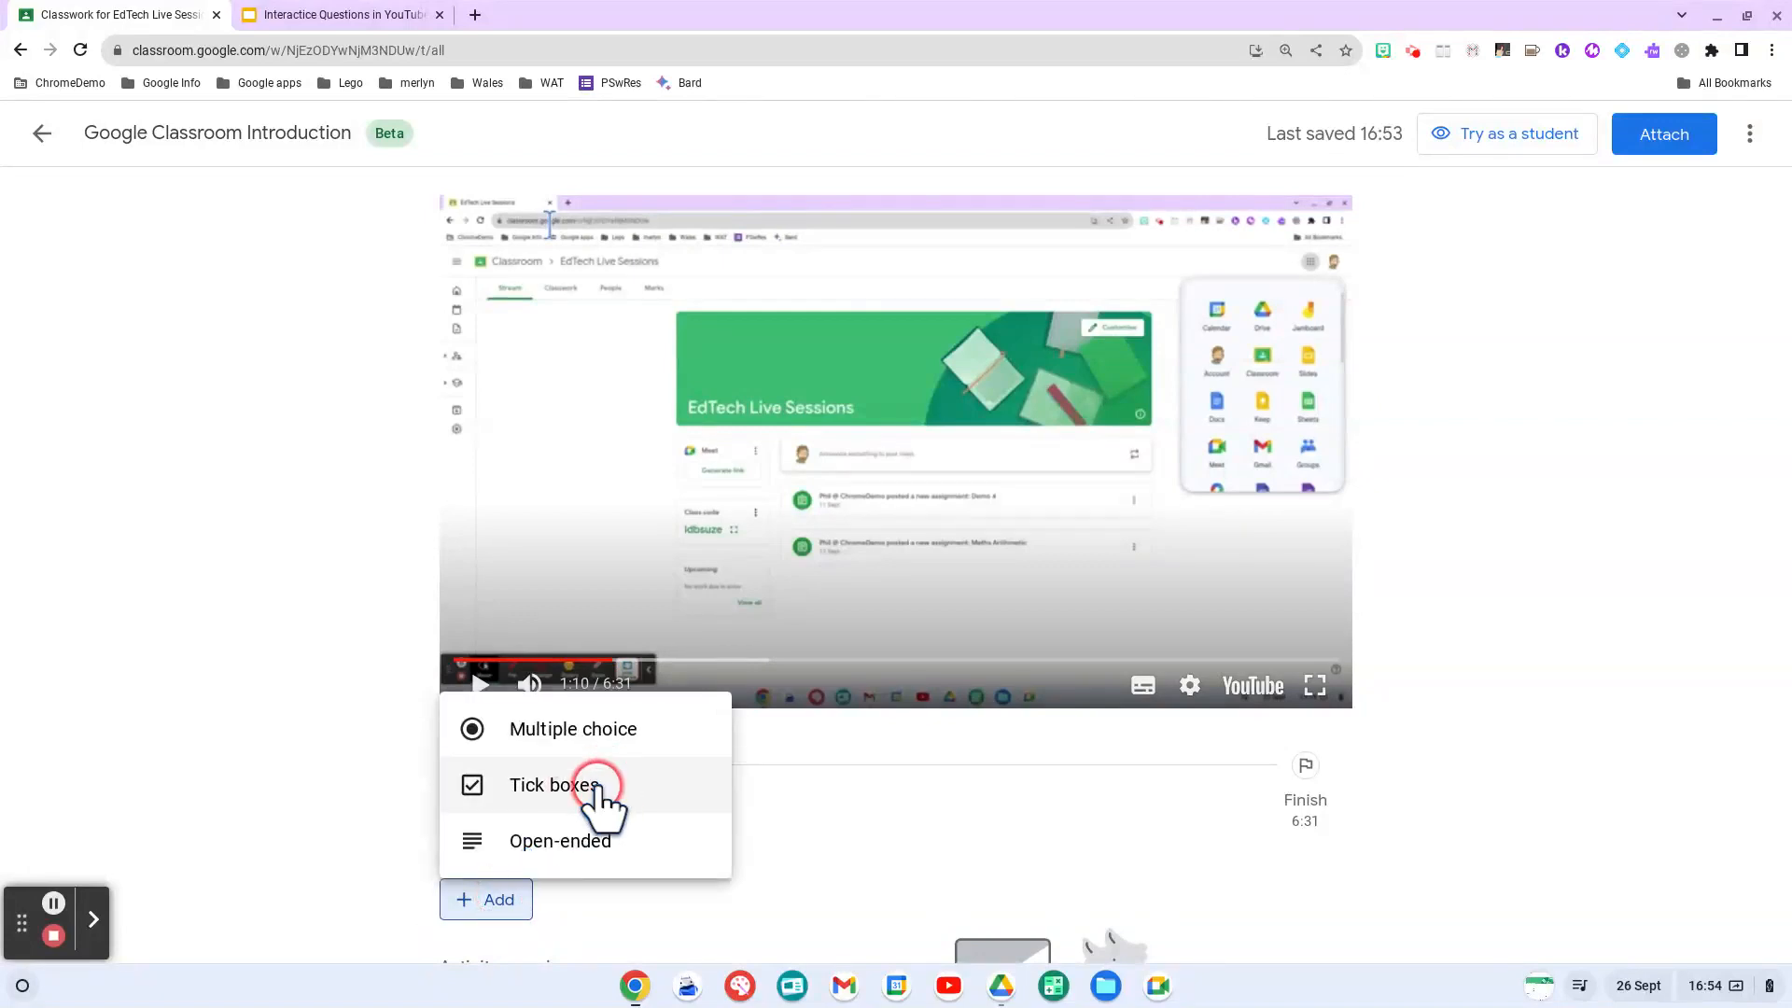
{"action": "left_click", "coordinate": [597, 787]}
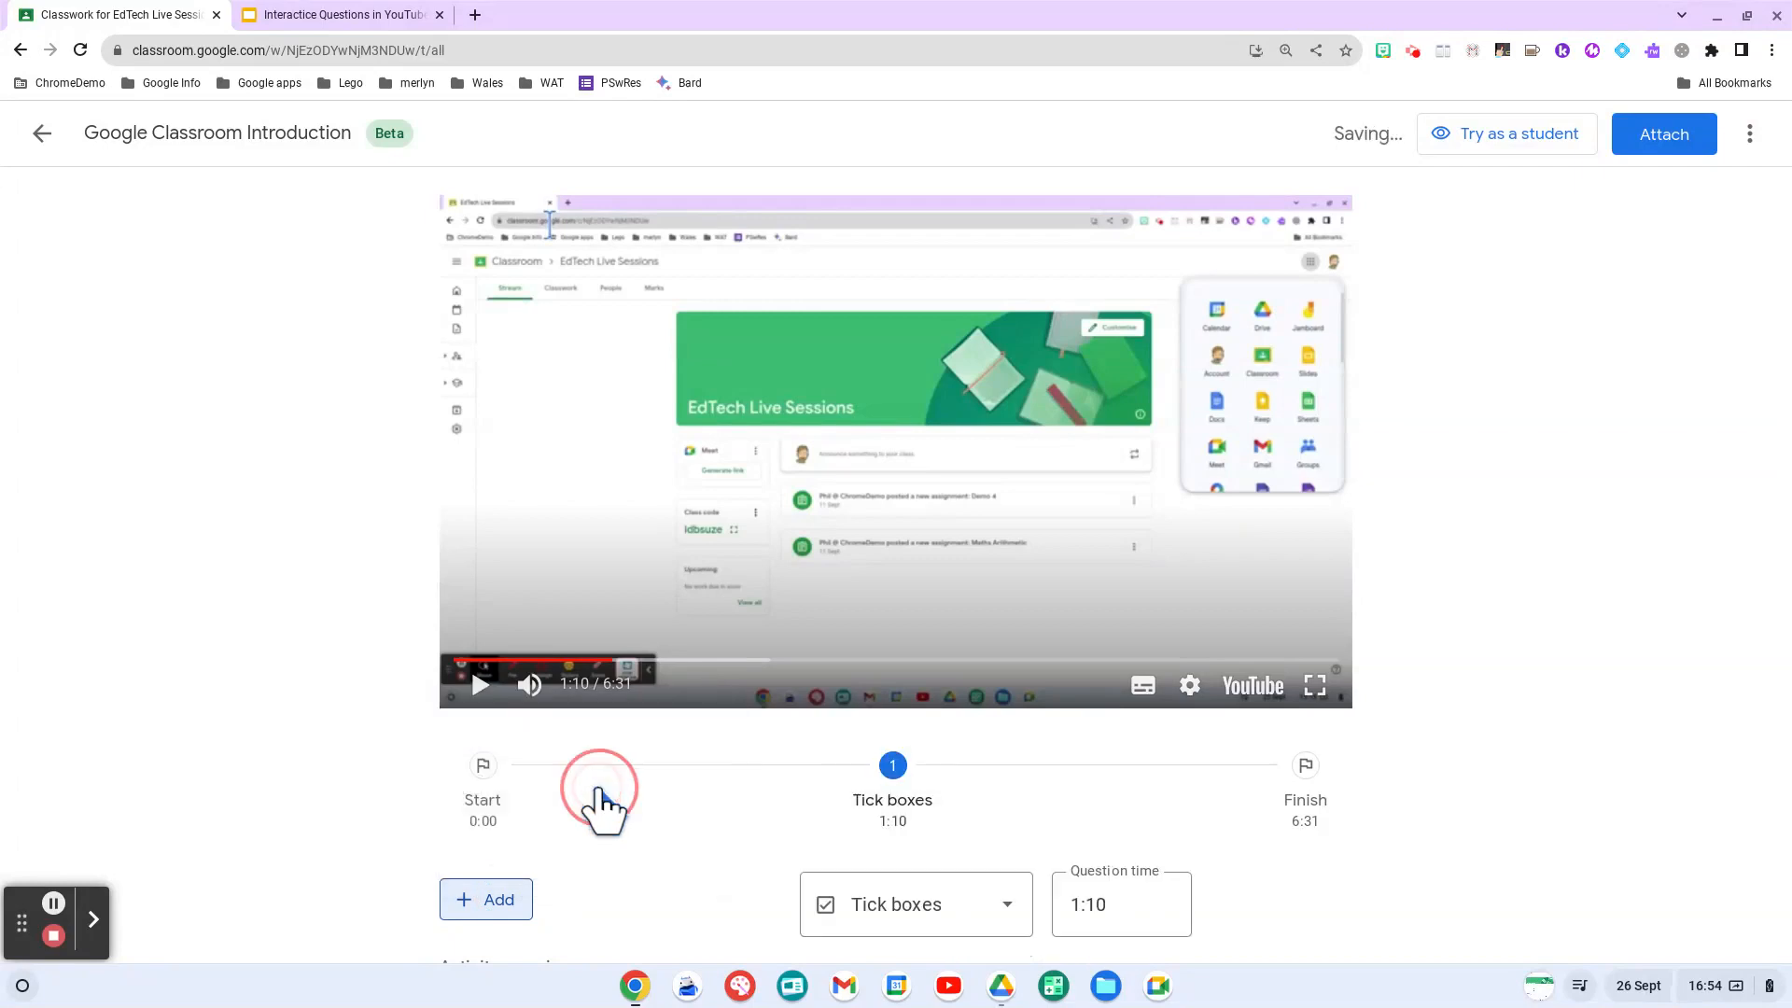
Enter "Where do we find Google Classroom" as the question text.
{"action": "scroll", "coordinate": [1497, 687], "scroll_direction": "down", "scroll_amount": 3}
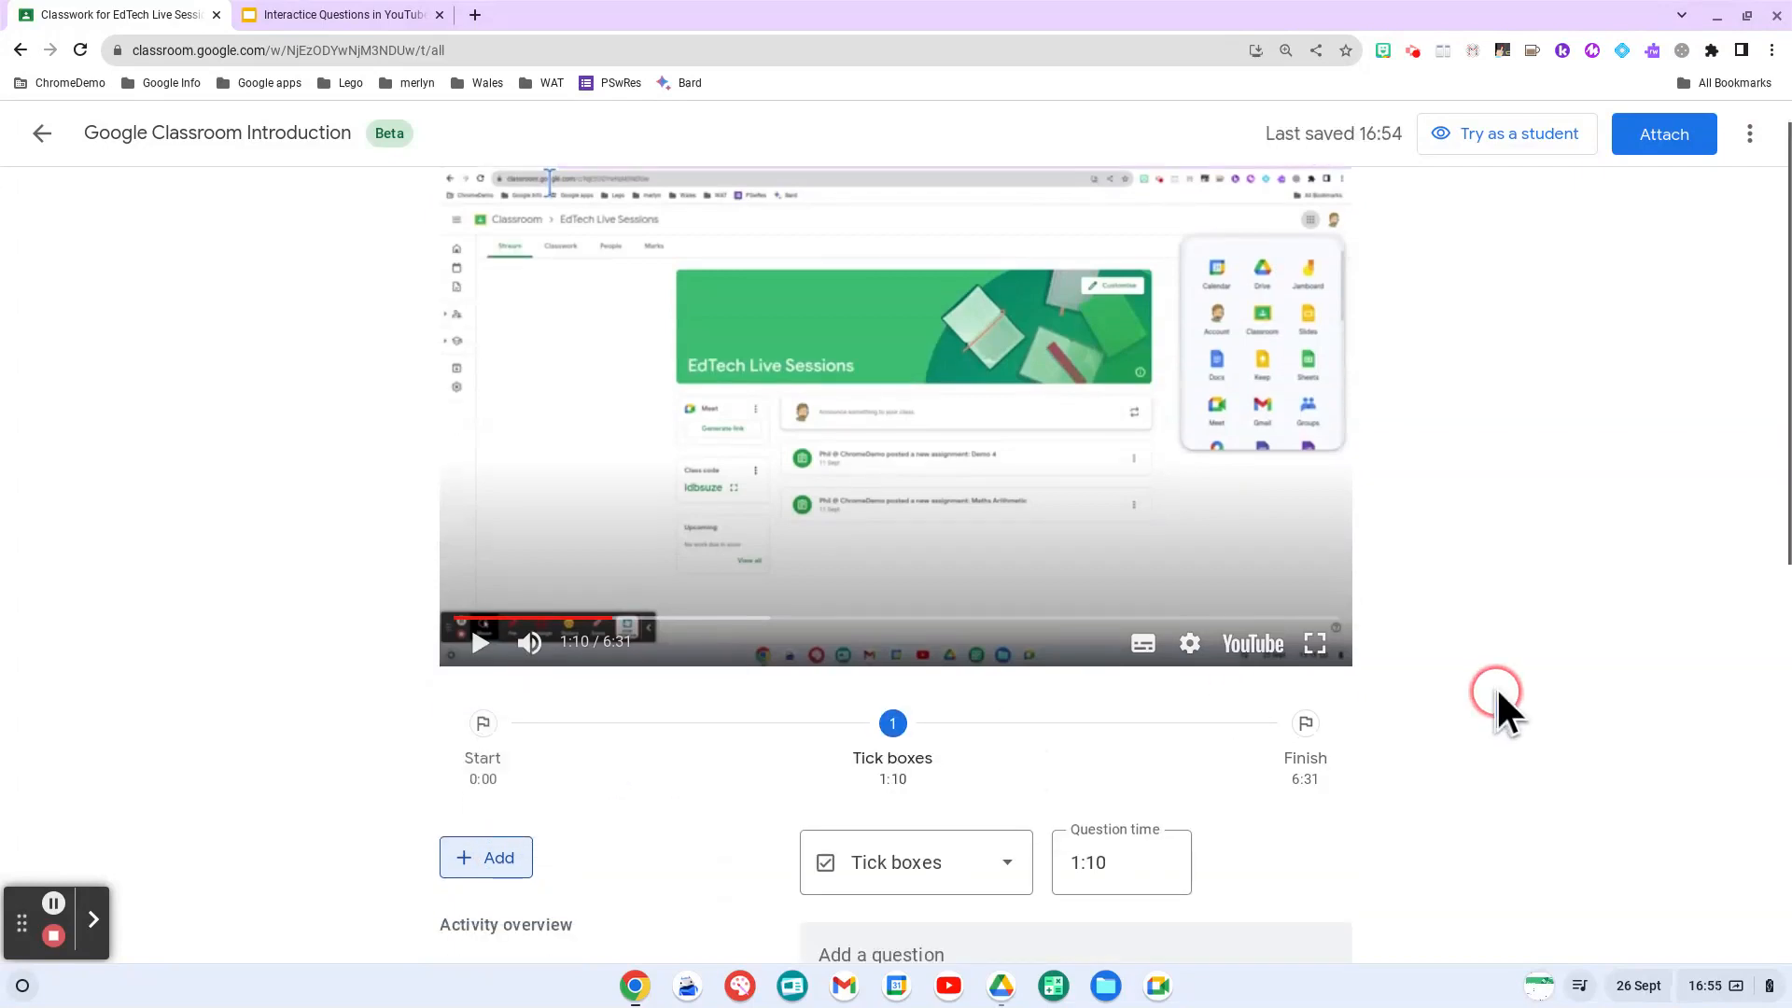
{"action": "left_click", "coordinate": [875, 739]}
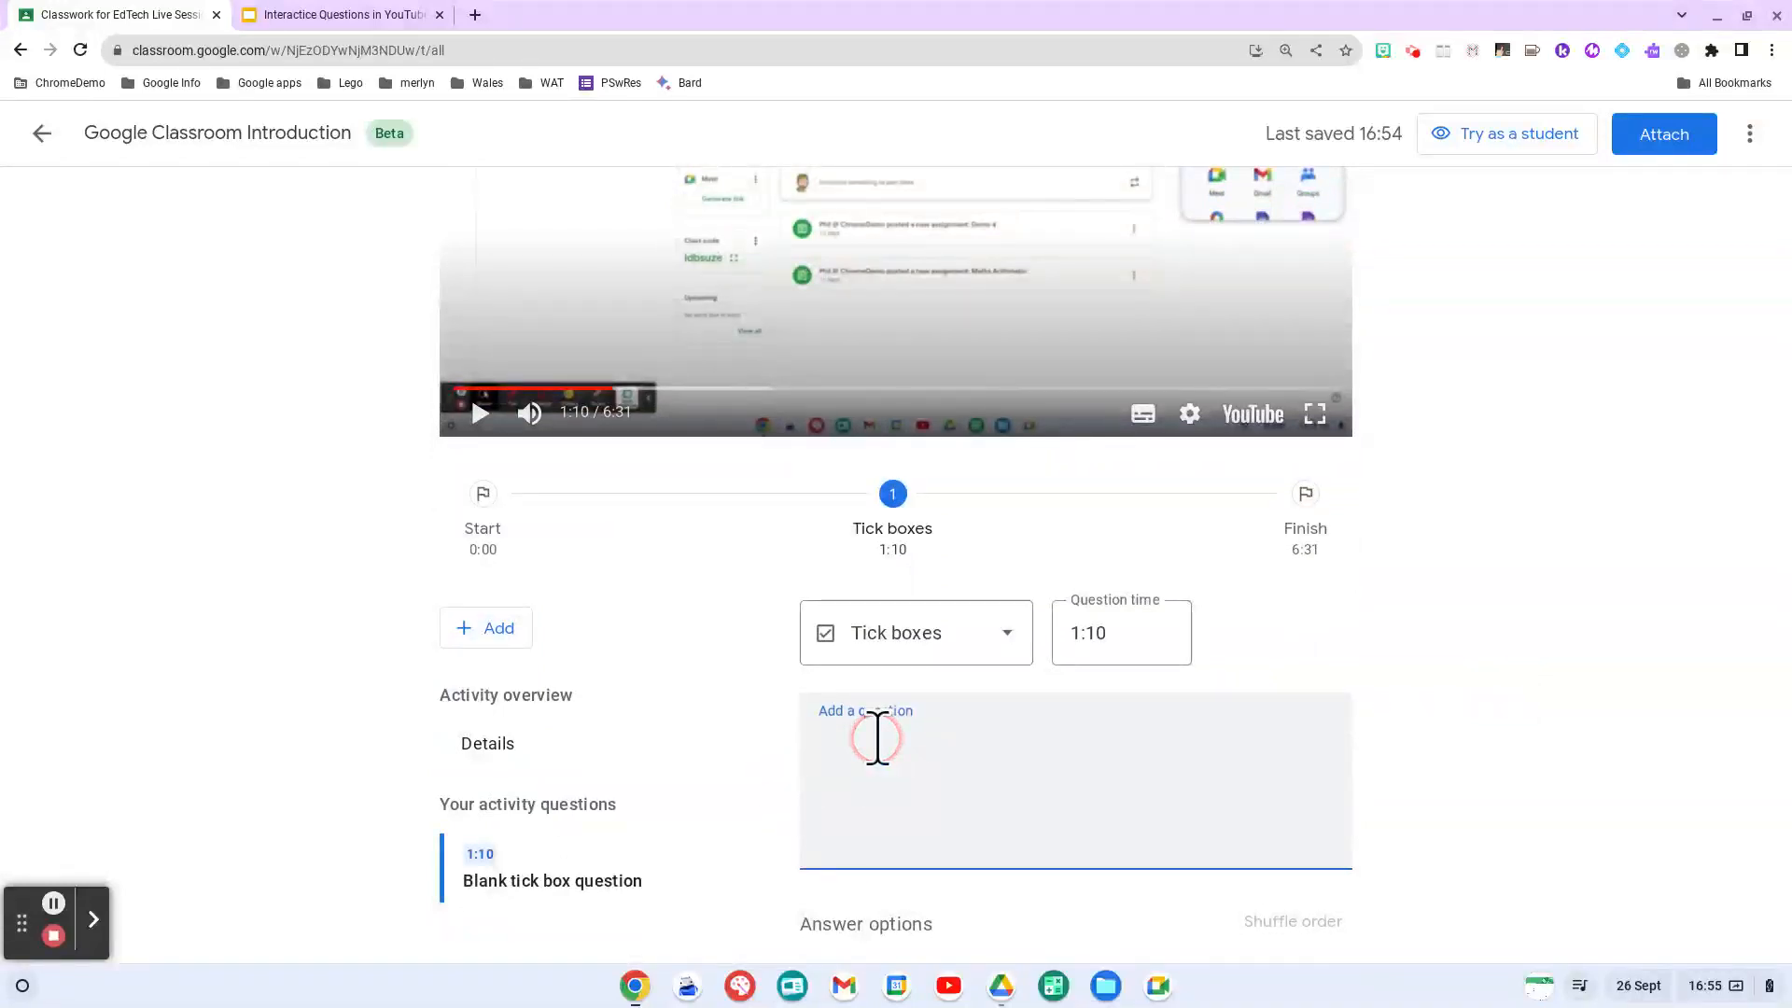
{"action": "key", "text": "ctrl+v"}
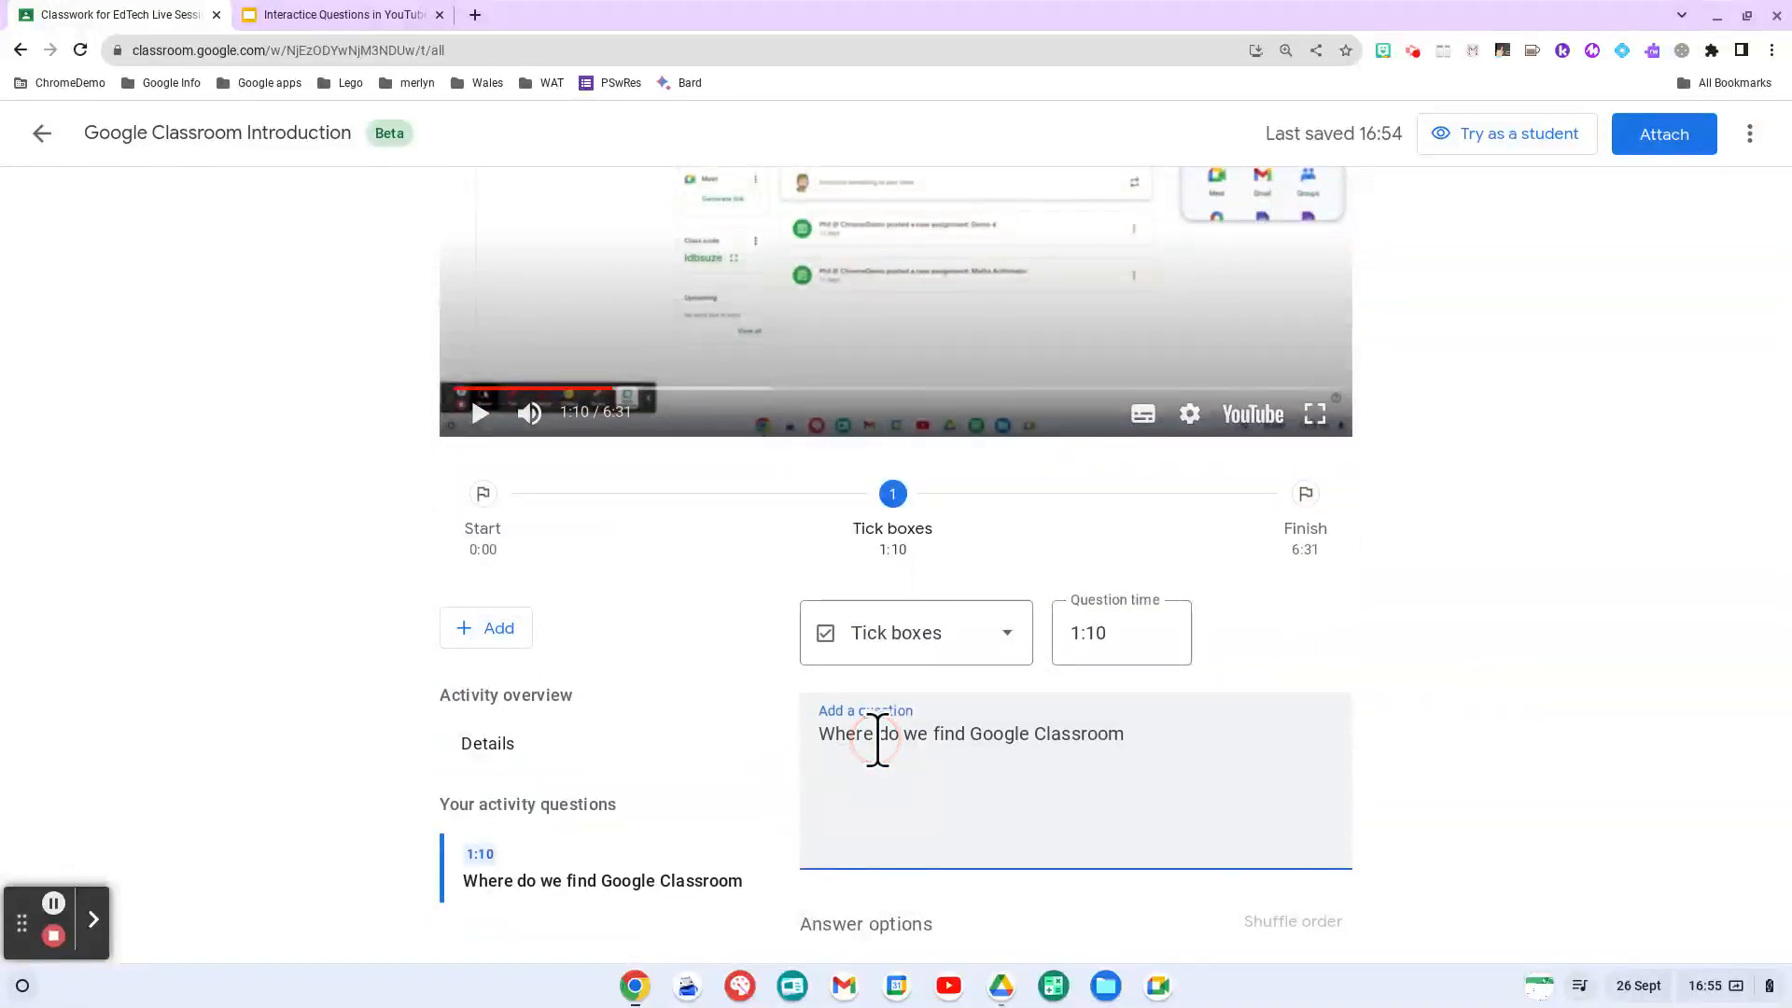
Remove the fourth answer option and fill in the first two as "in the 9 dots" and "on a map".
{"action": "scroll", "coordinate": [877, 740], "scroll_direction": "down", "scroll_amount": 3}
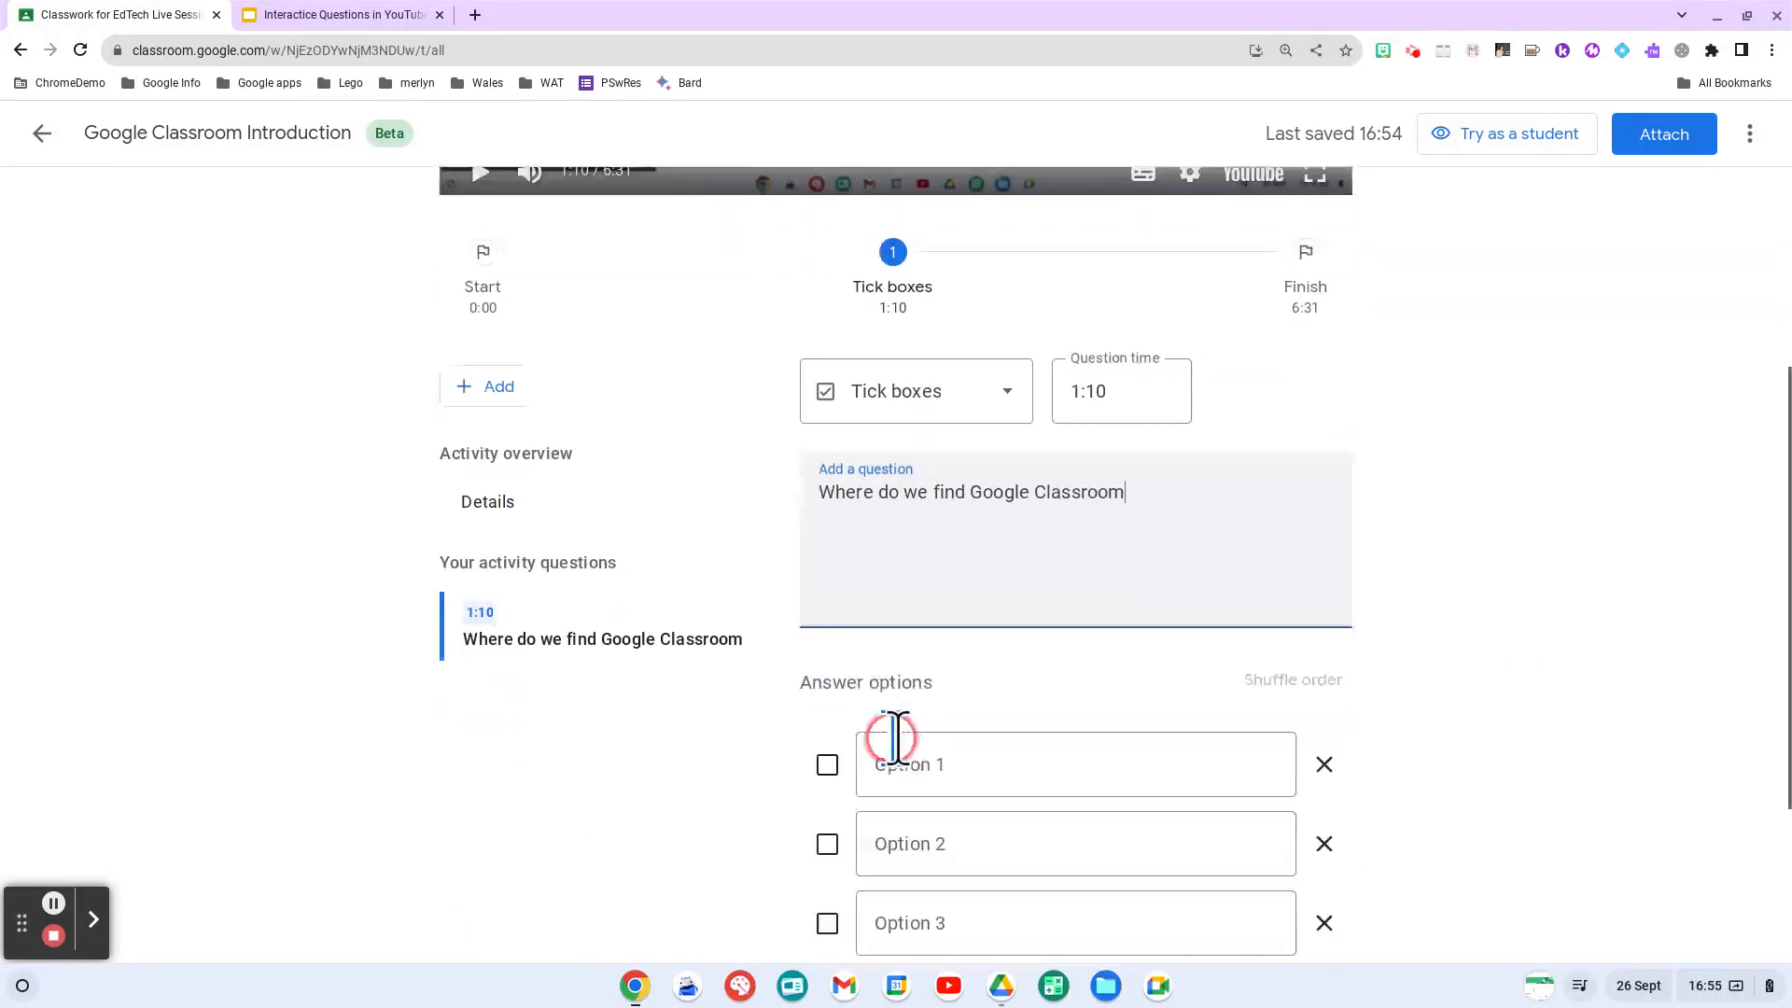
{"action": "scroll", "coordinate": [1082, 798], "scroll_direction": "down", "scroll_amount": 1}
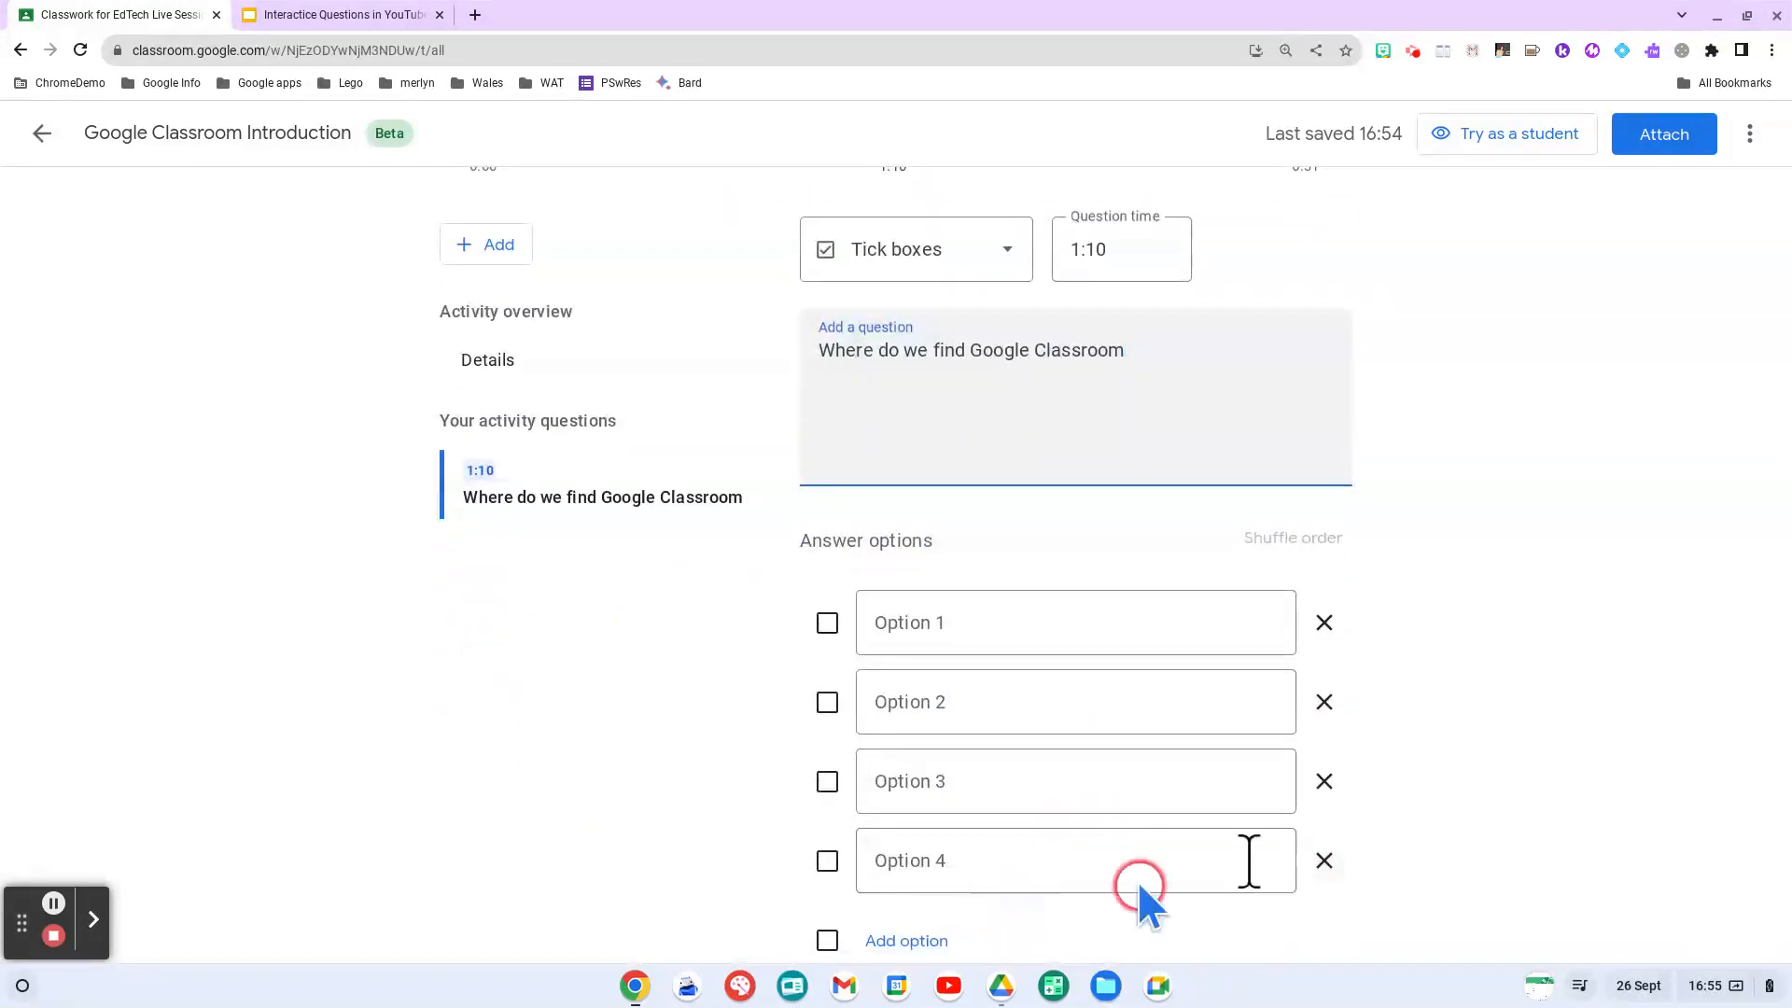
{"action": "left_click", "coordinate": [1324, 861]}
{"action": "left_click", "coordinate": [980, 621]}
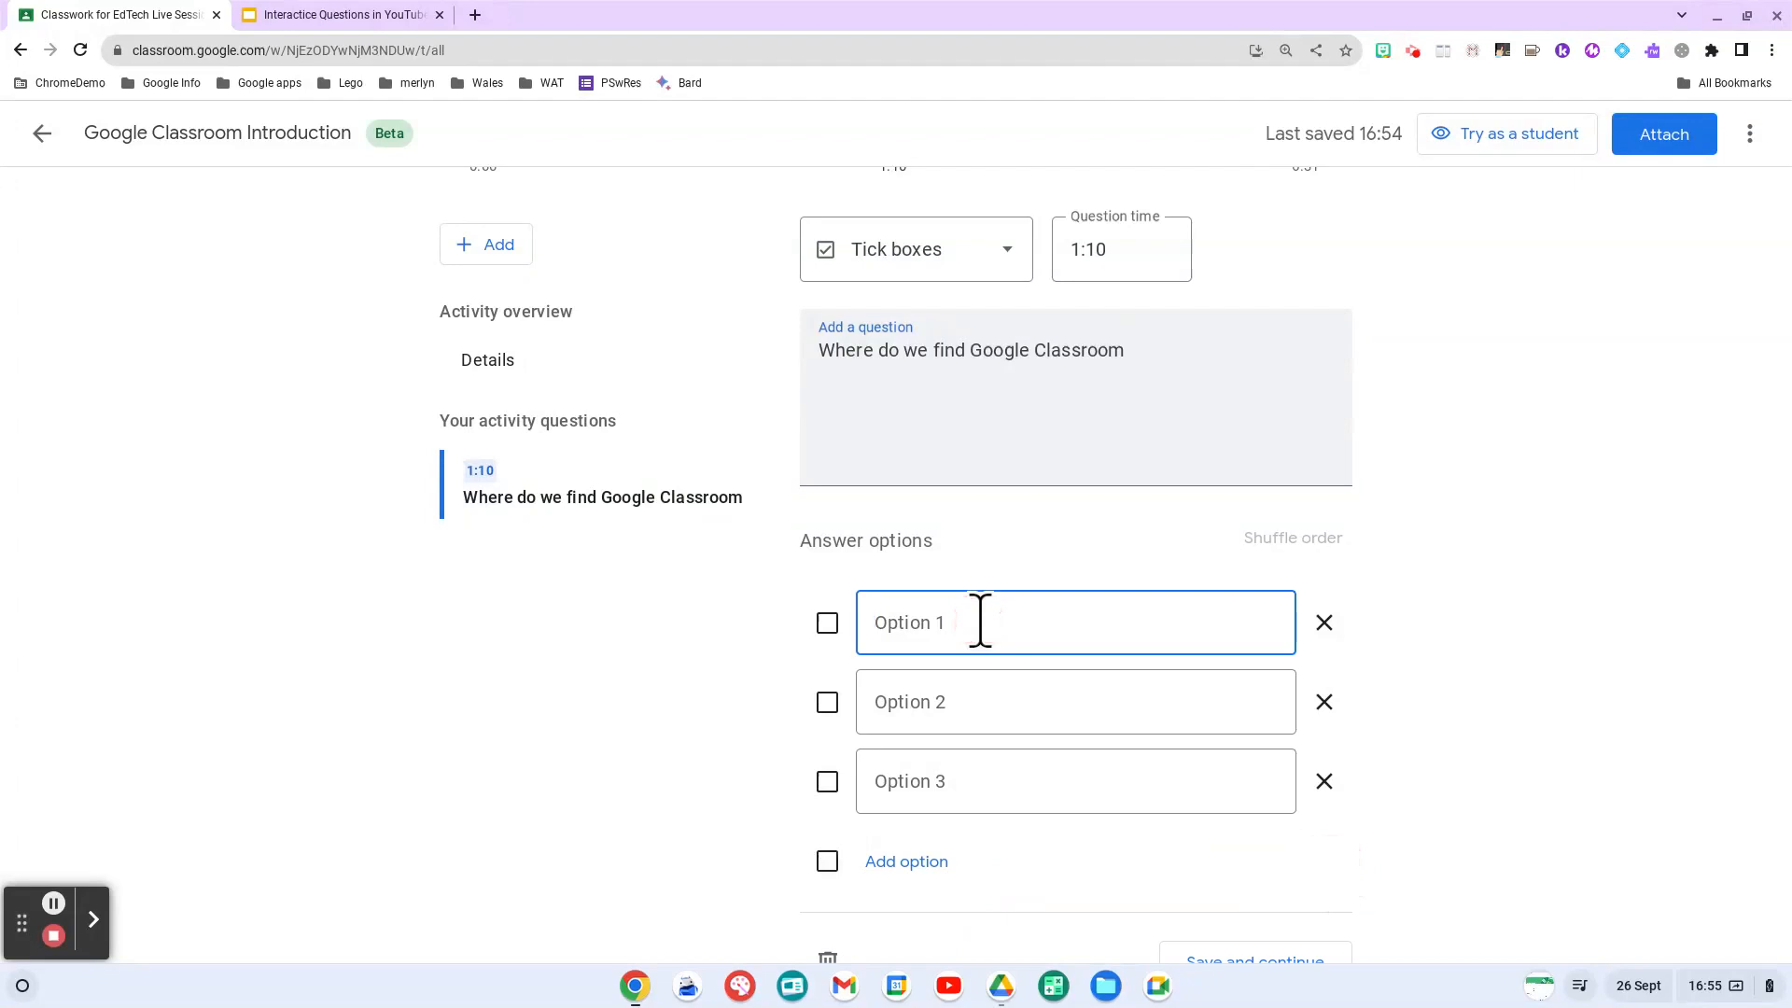
{"action": "type", "text": "in the 9 dots"}
{"action": "left_click", "coordinate": [930, 701]}
{"action": "type", "text": "on"}
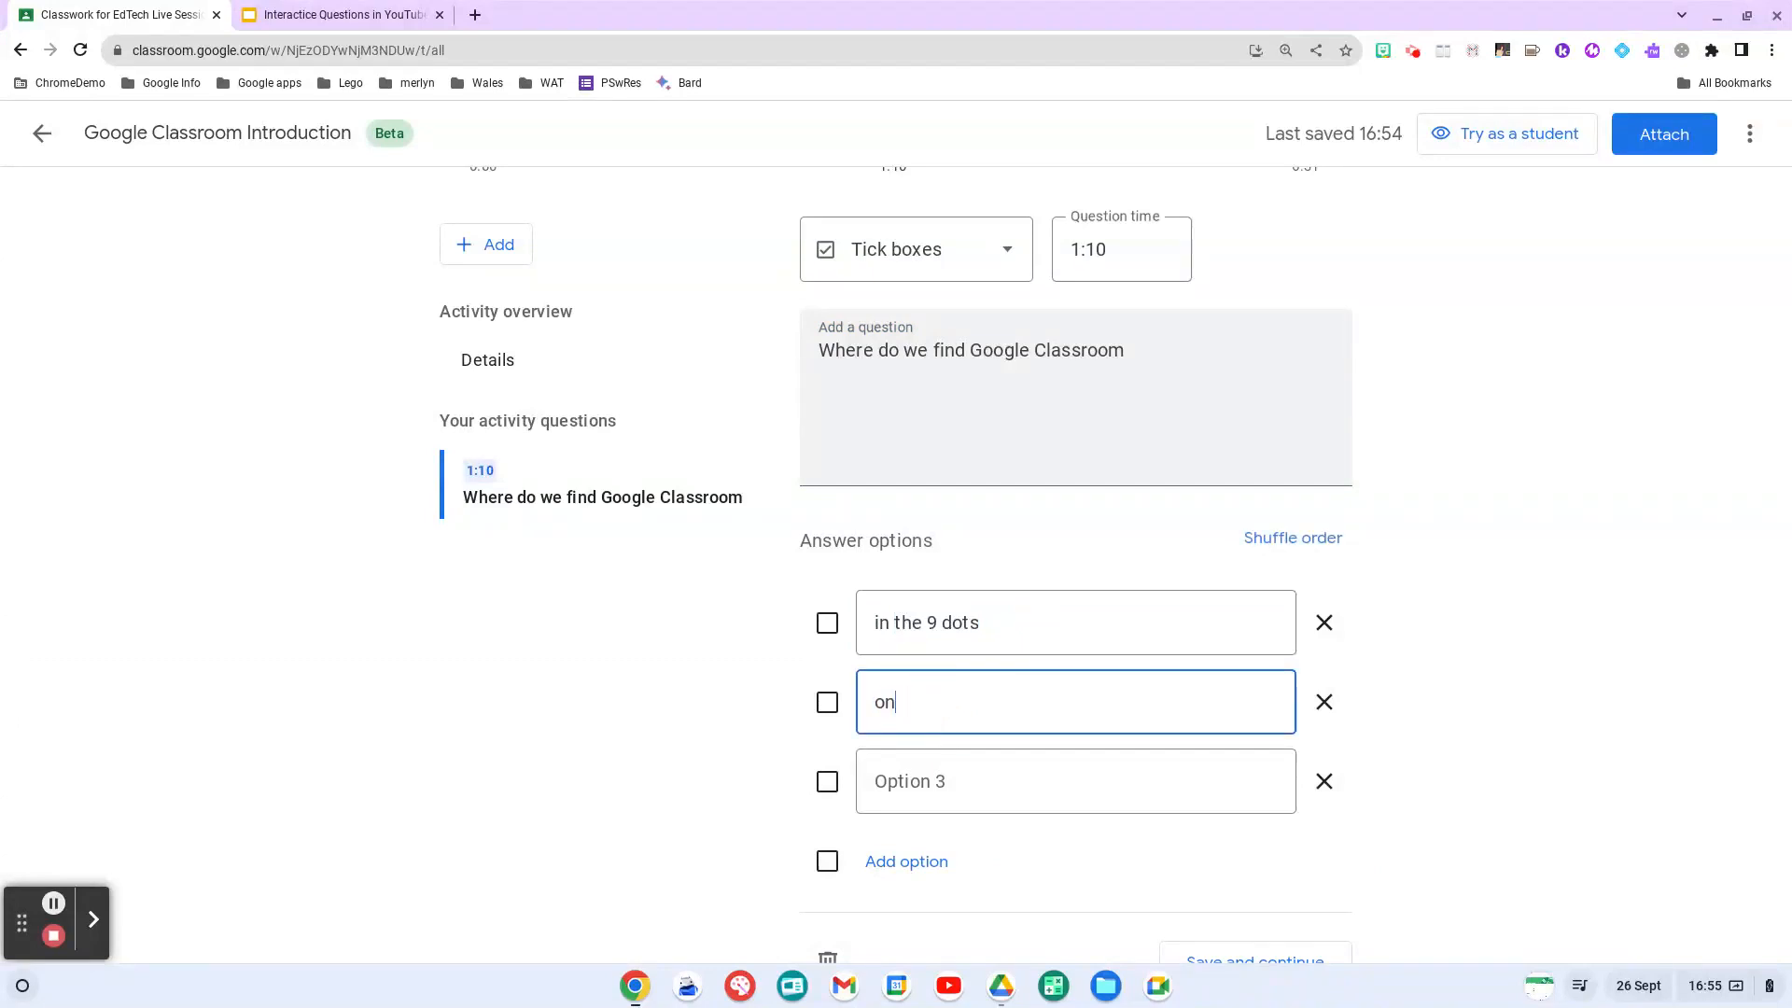
{"action": "type", "text": " a map"}
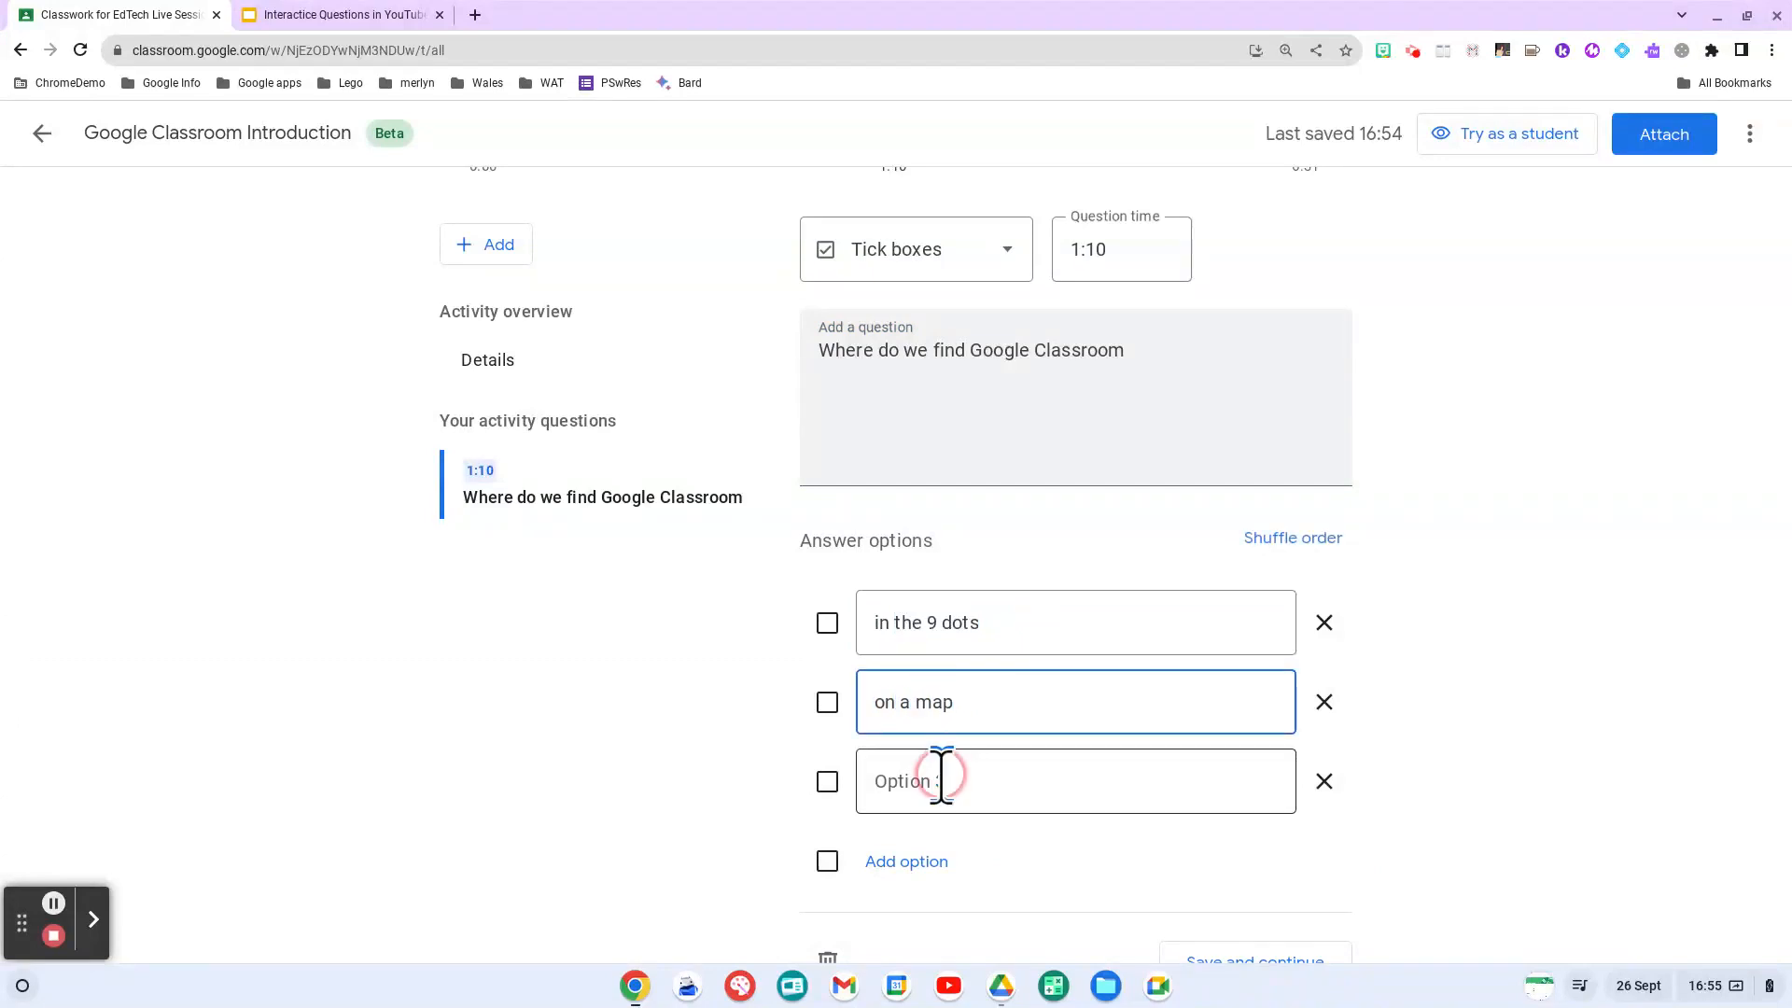
Fill in the third answer option as "type classroom.google.com".
{"action": "left_click", "coordinate": [943, 774]}
{"action": "type", "text": "r"}
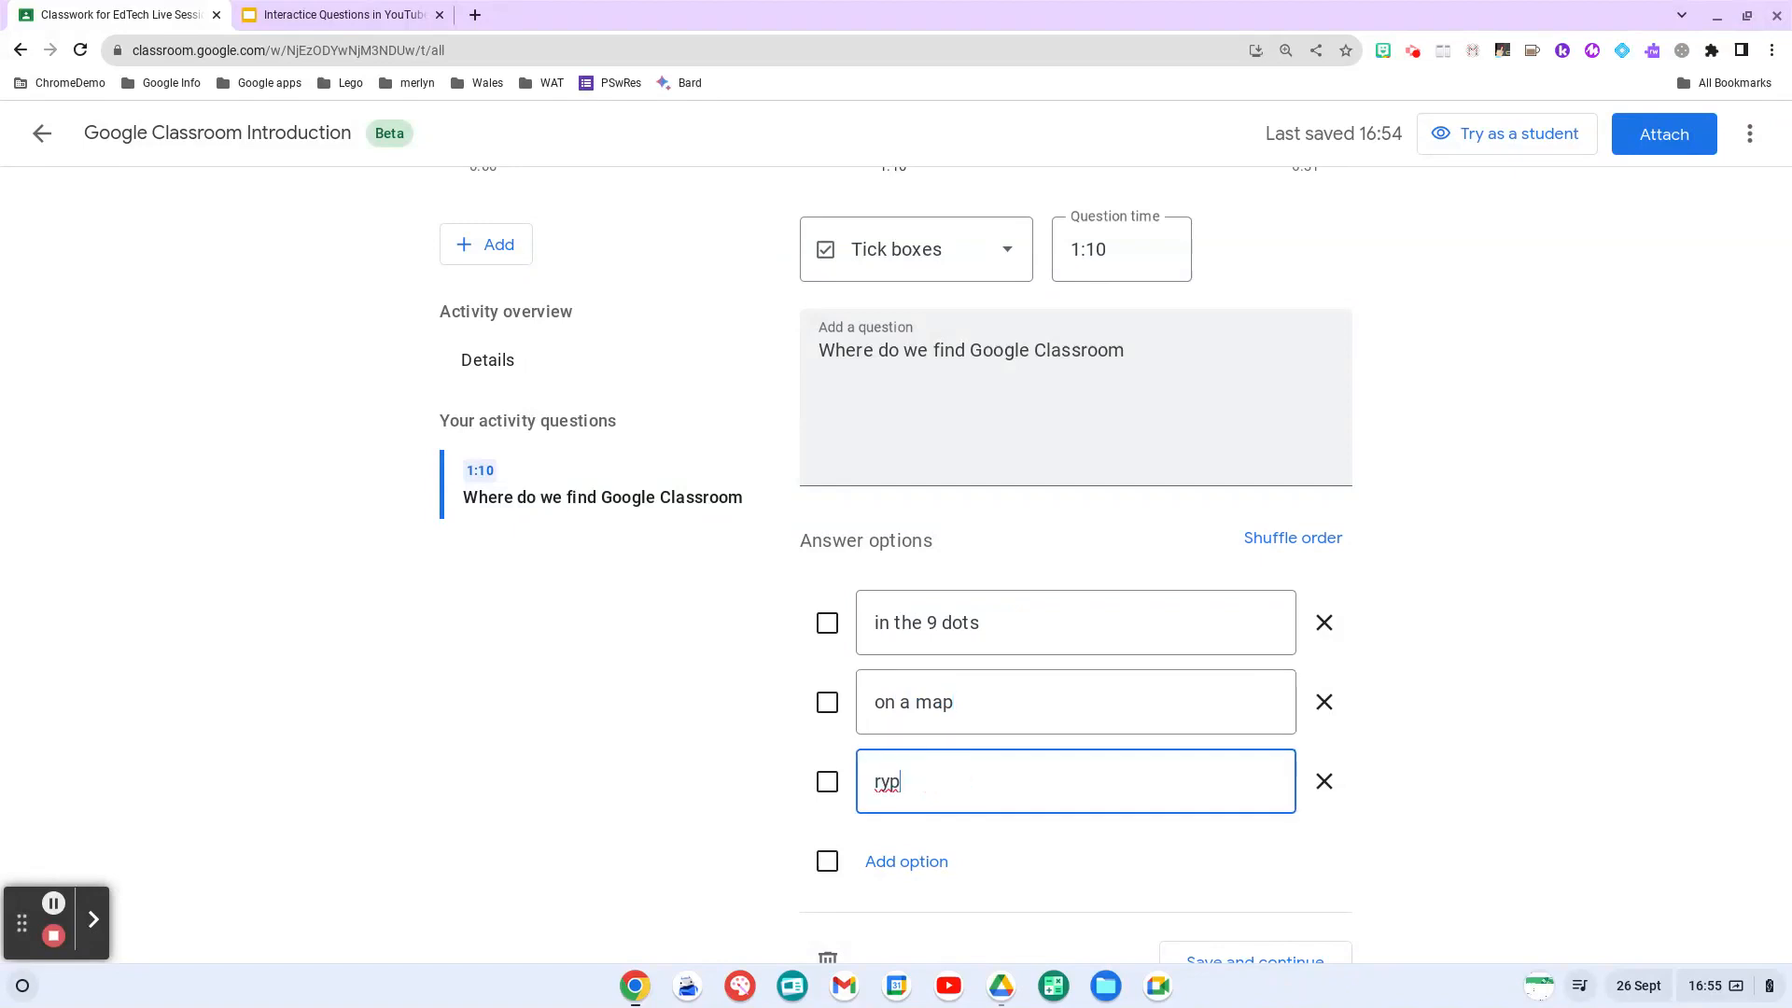
{"action": "type", "text": "yp"}
{"action": "key", "text": "BackSpace"}
{"action": "key", "text": "BackSpace"}
{"action": "key", "text": "BackSpace"}
{"action": "type", "text": "t"}
{"action": "type", "text": "classroom.google.com"}
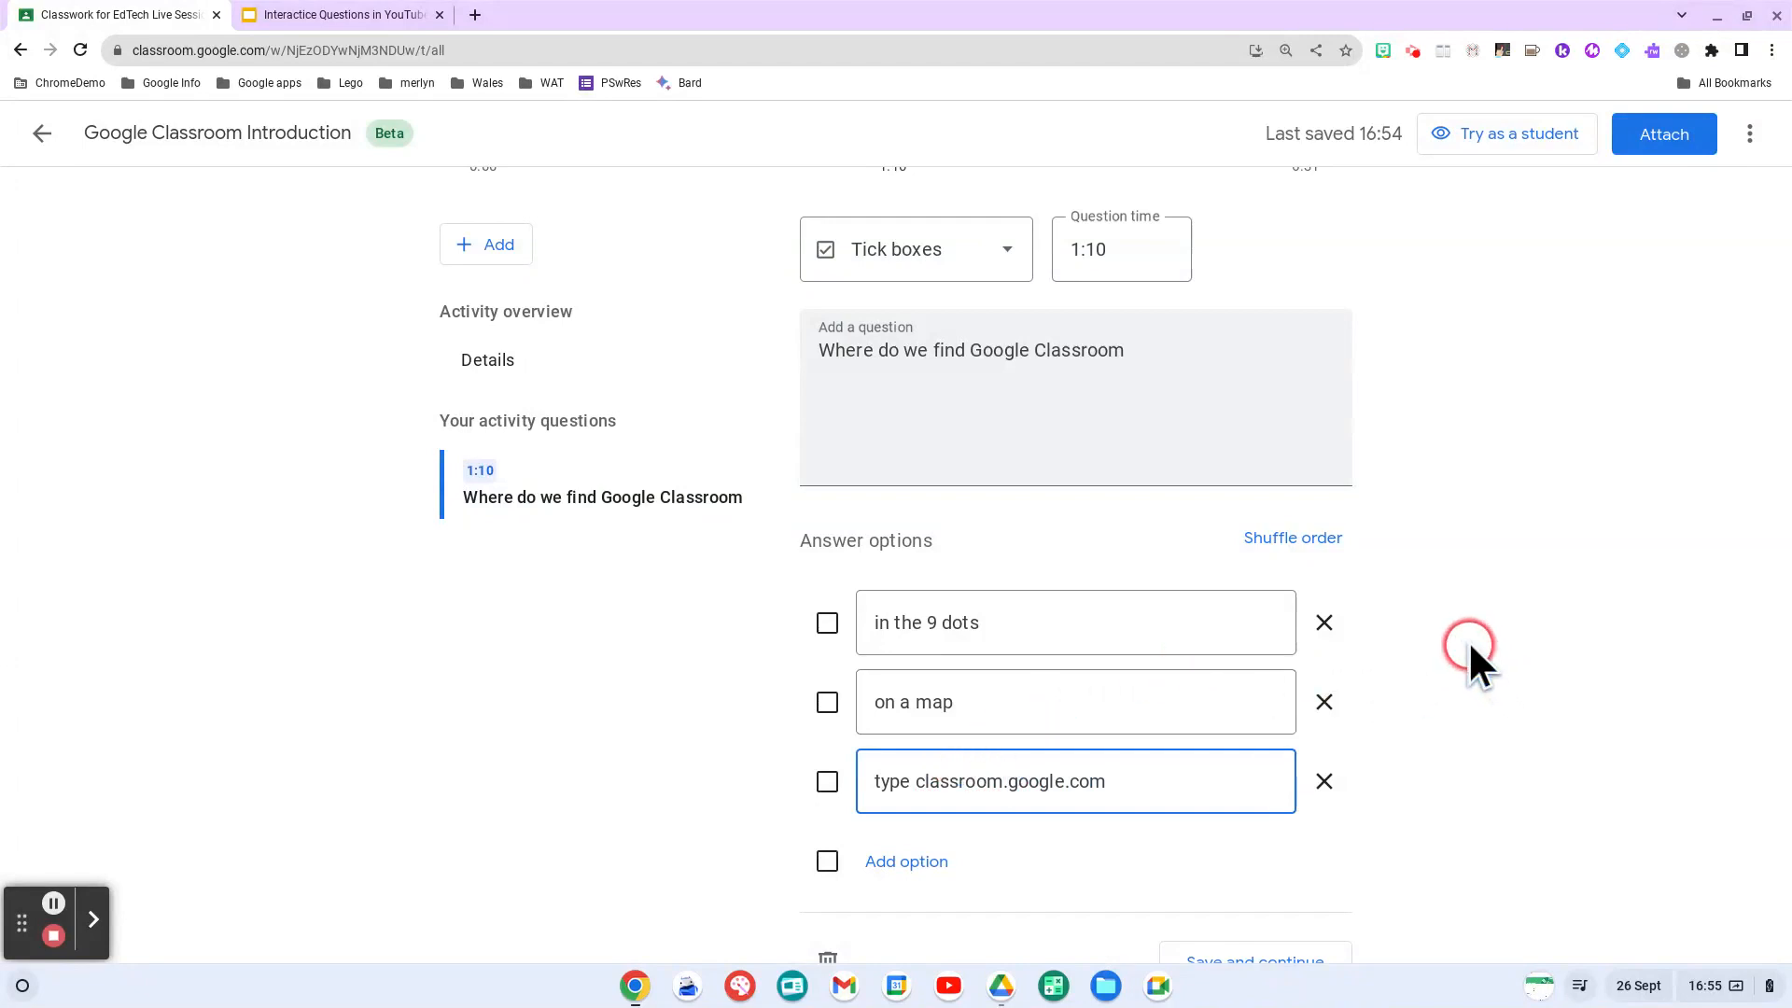
Mark "in the 9 dots" and "type classroom.google.com" as the correct answers.
{"action": "scroll", "coordinate": [1469, 646], "scroll_direction": "down", "scroll_amount": 1}
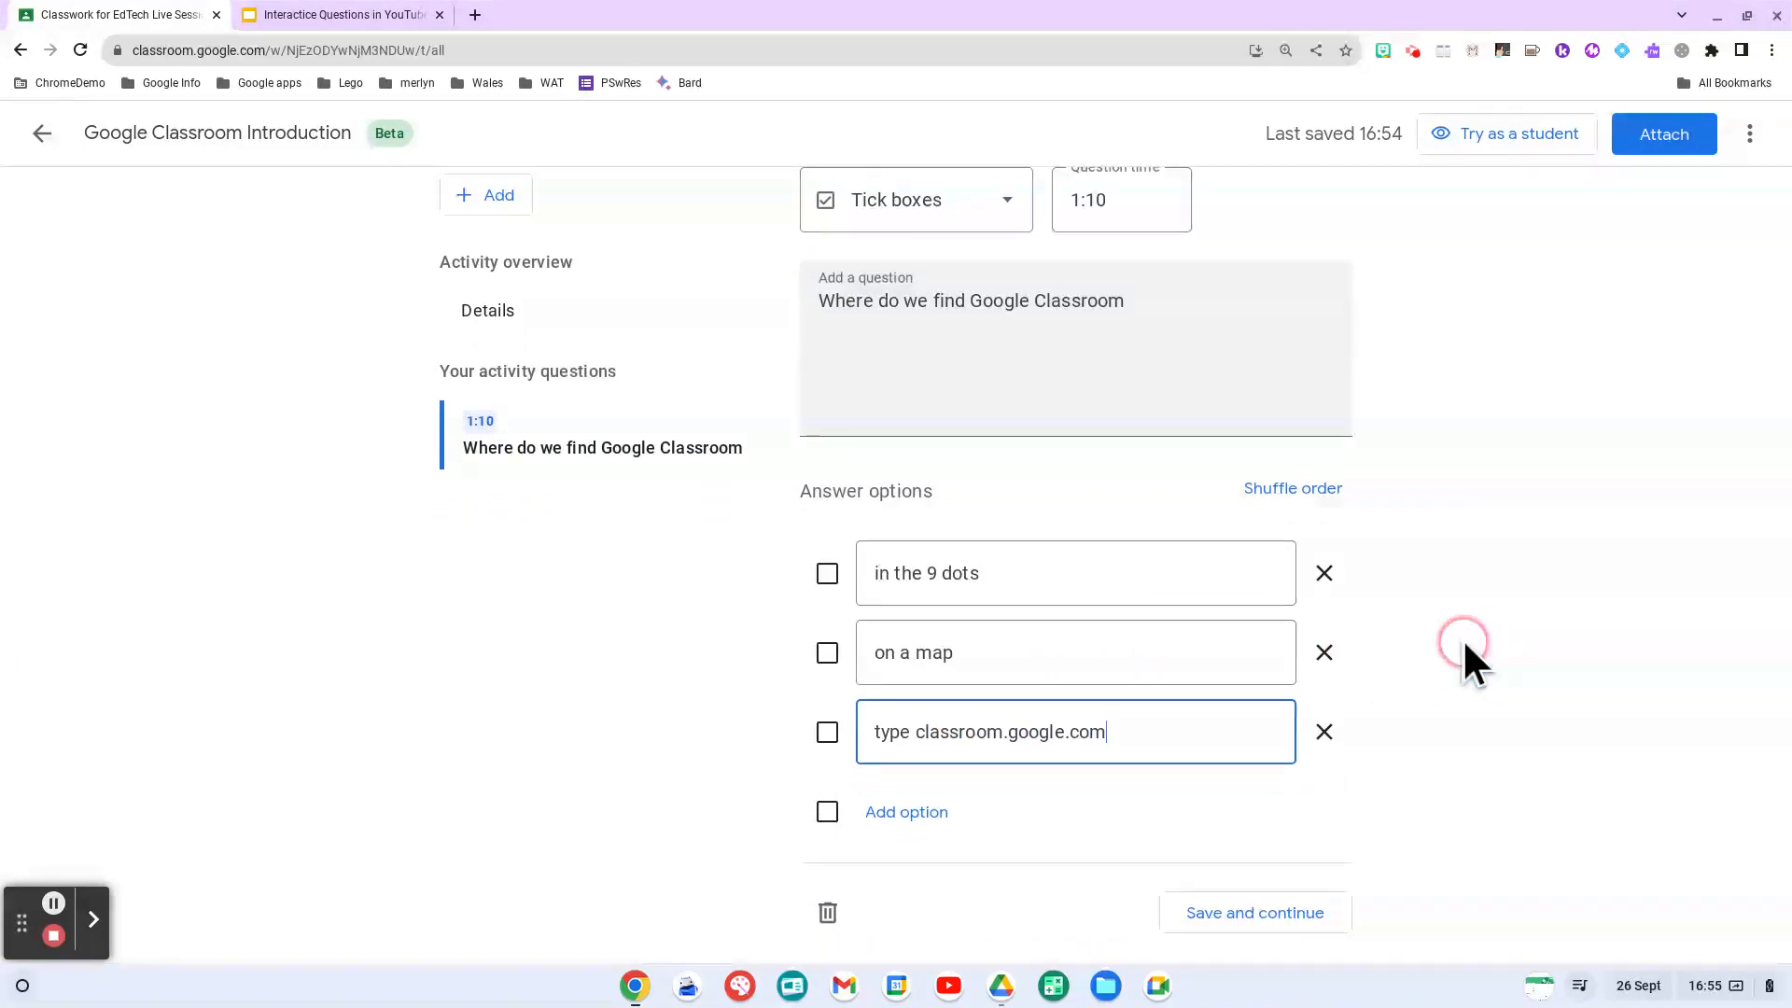
{"action": "left_click", "coordinate": [947, 581]}
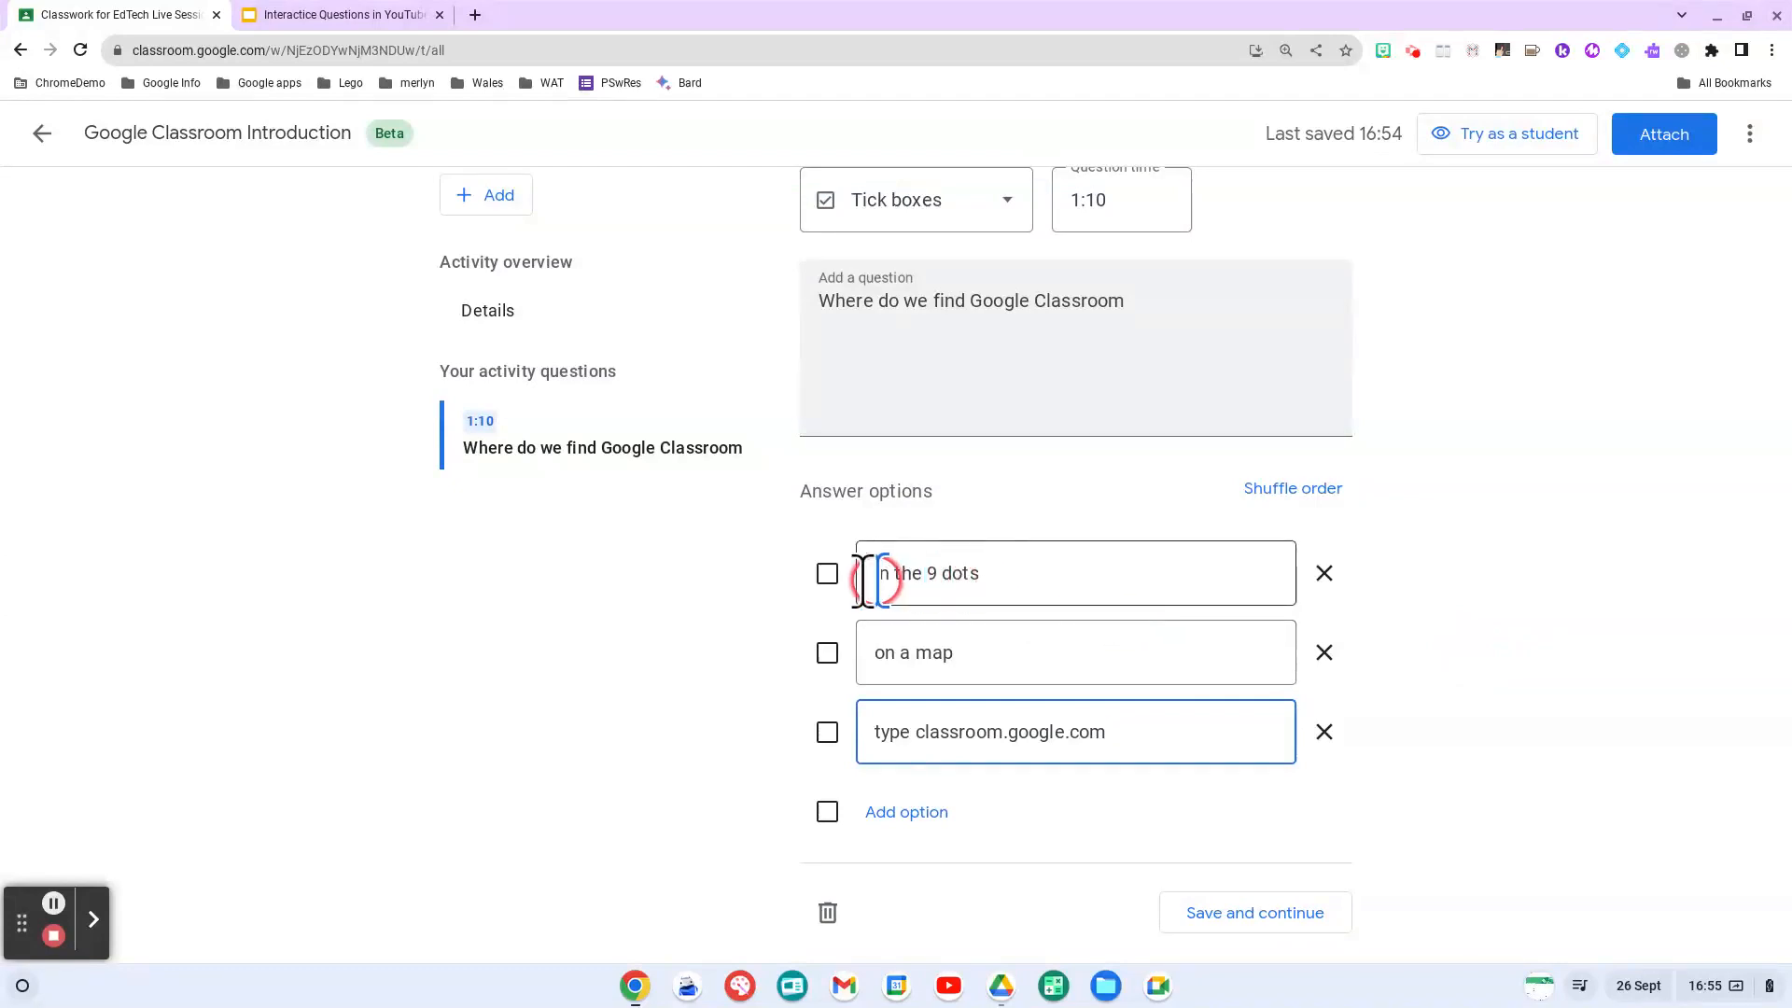
{"action": "left_click", "coordinate": [828, 575]}
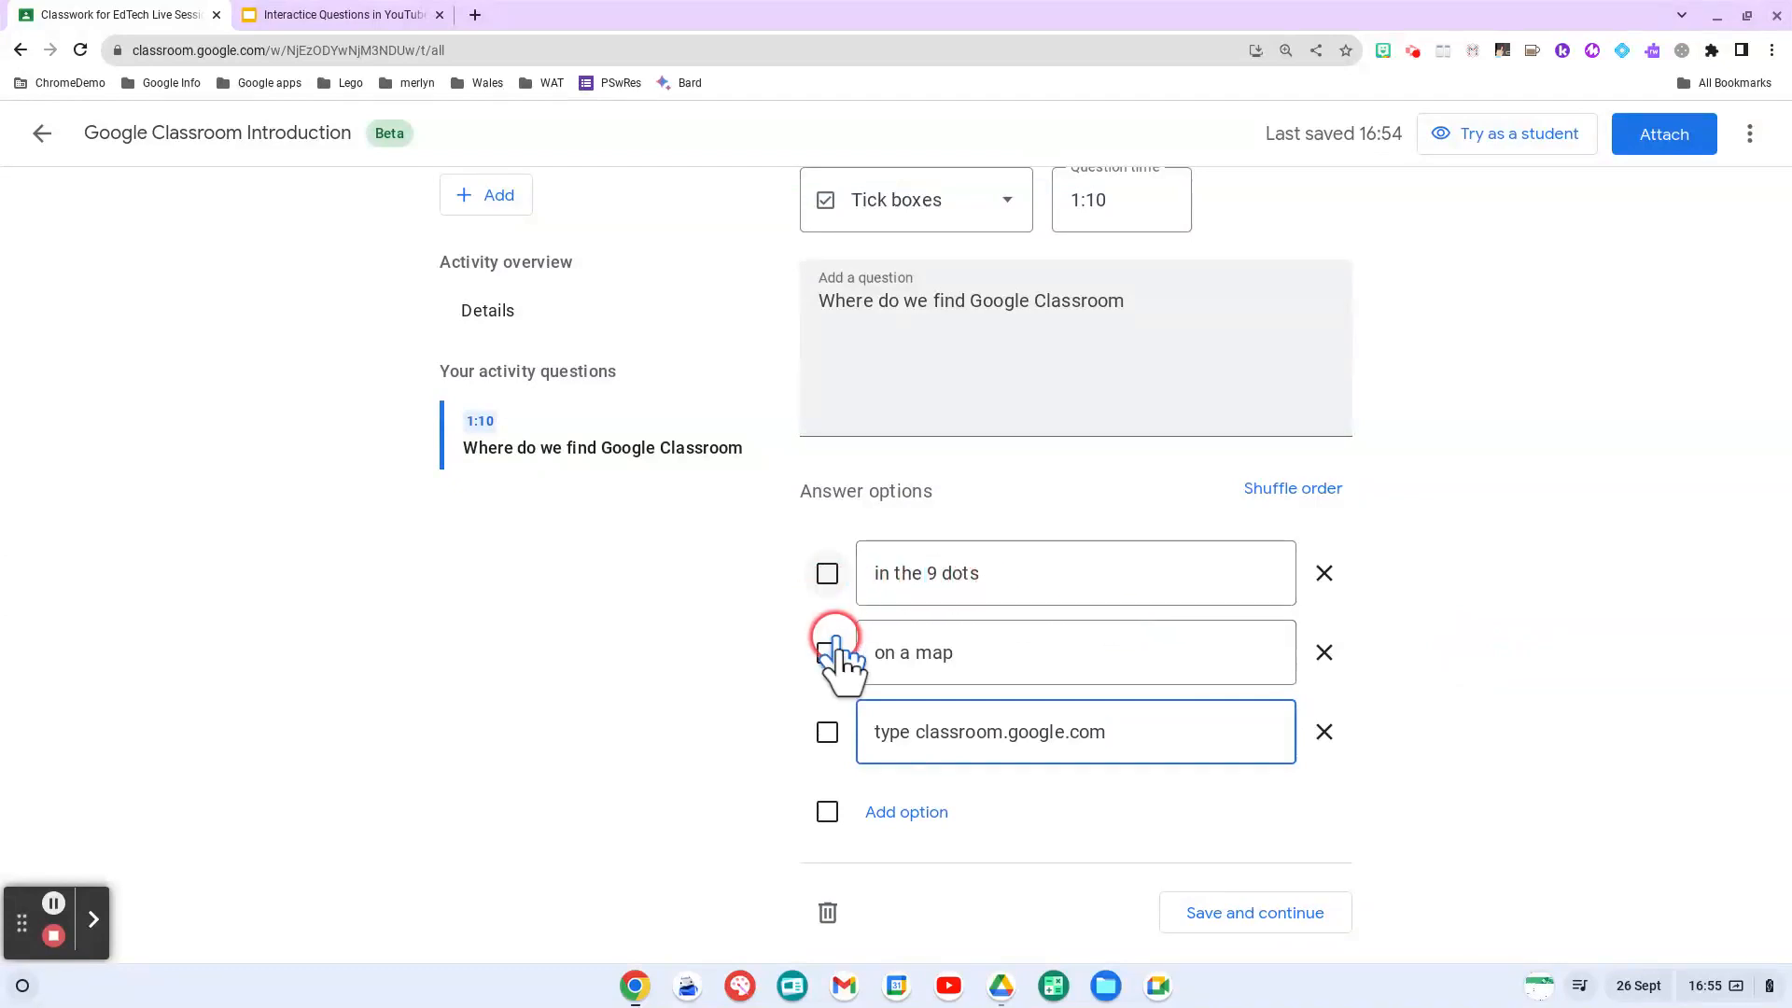
{"action": "left_click", "coordinate": [827, 733]}
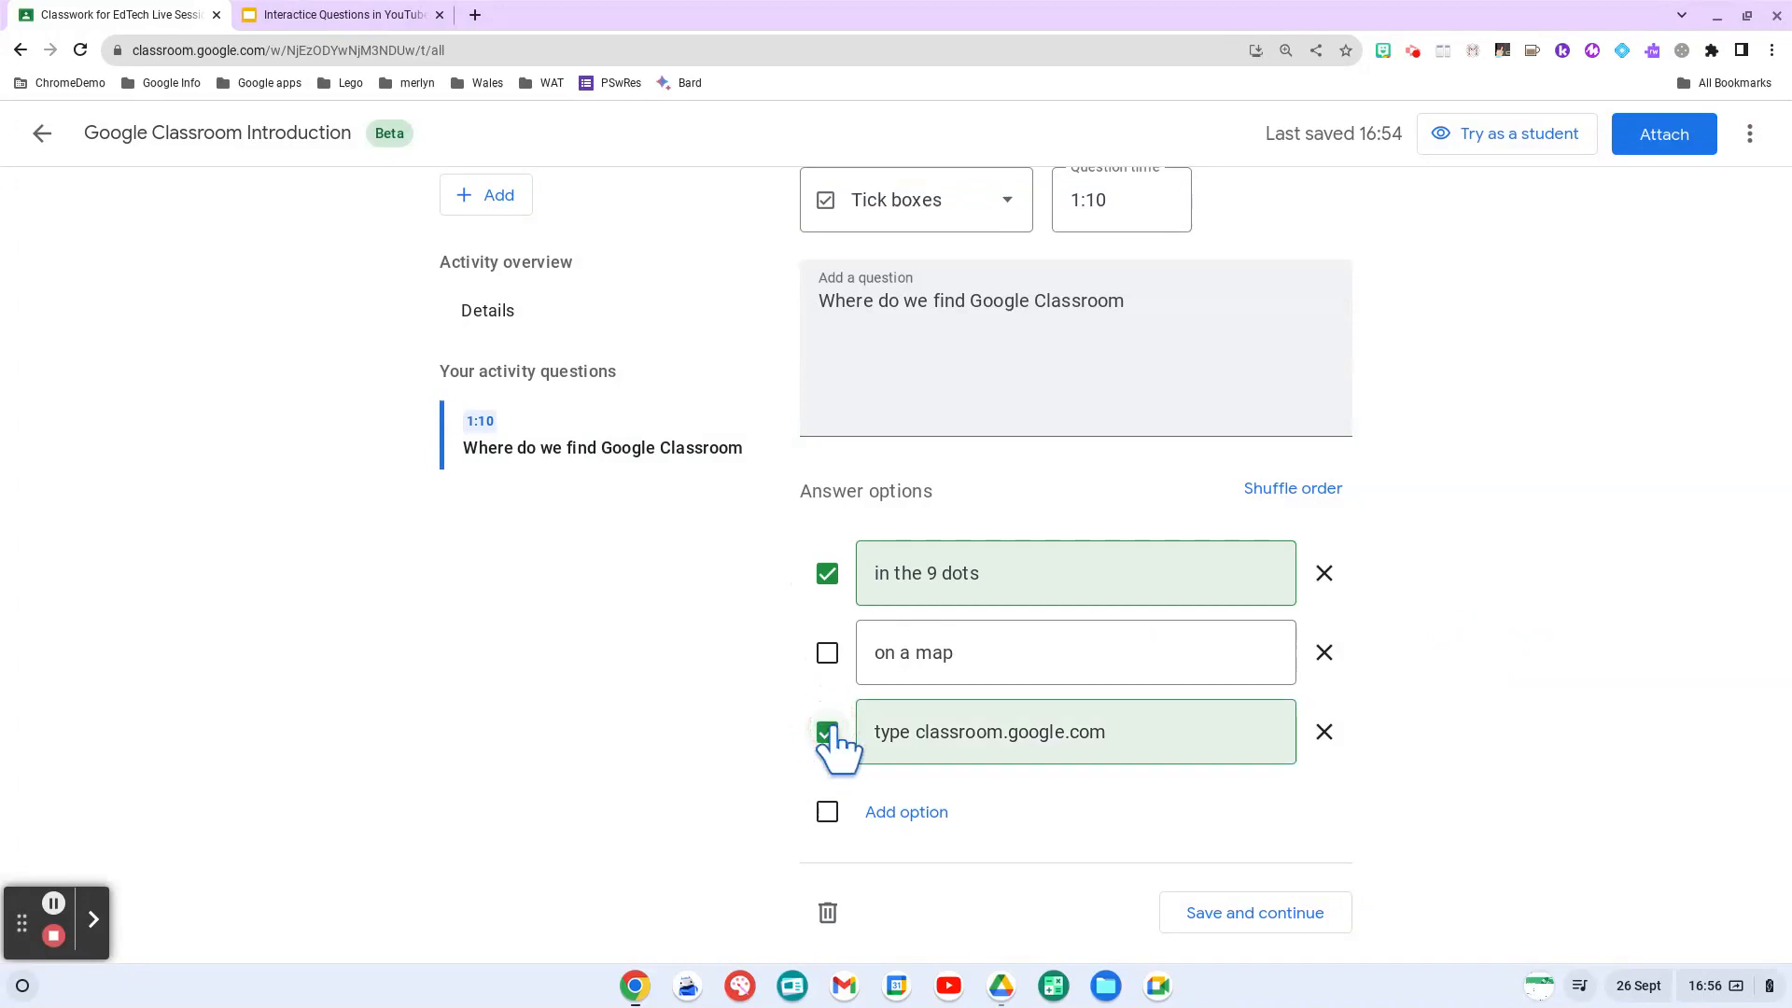
{"action": "left_click", "coordinate": [1335, 598]}
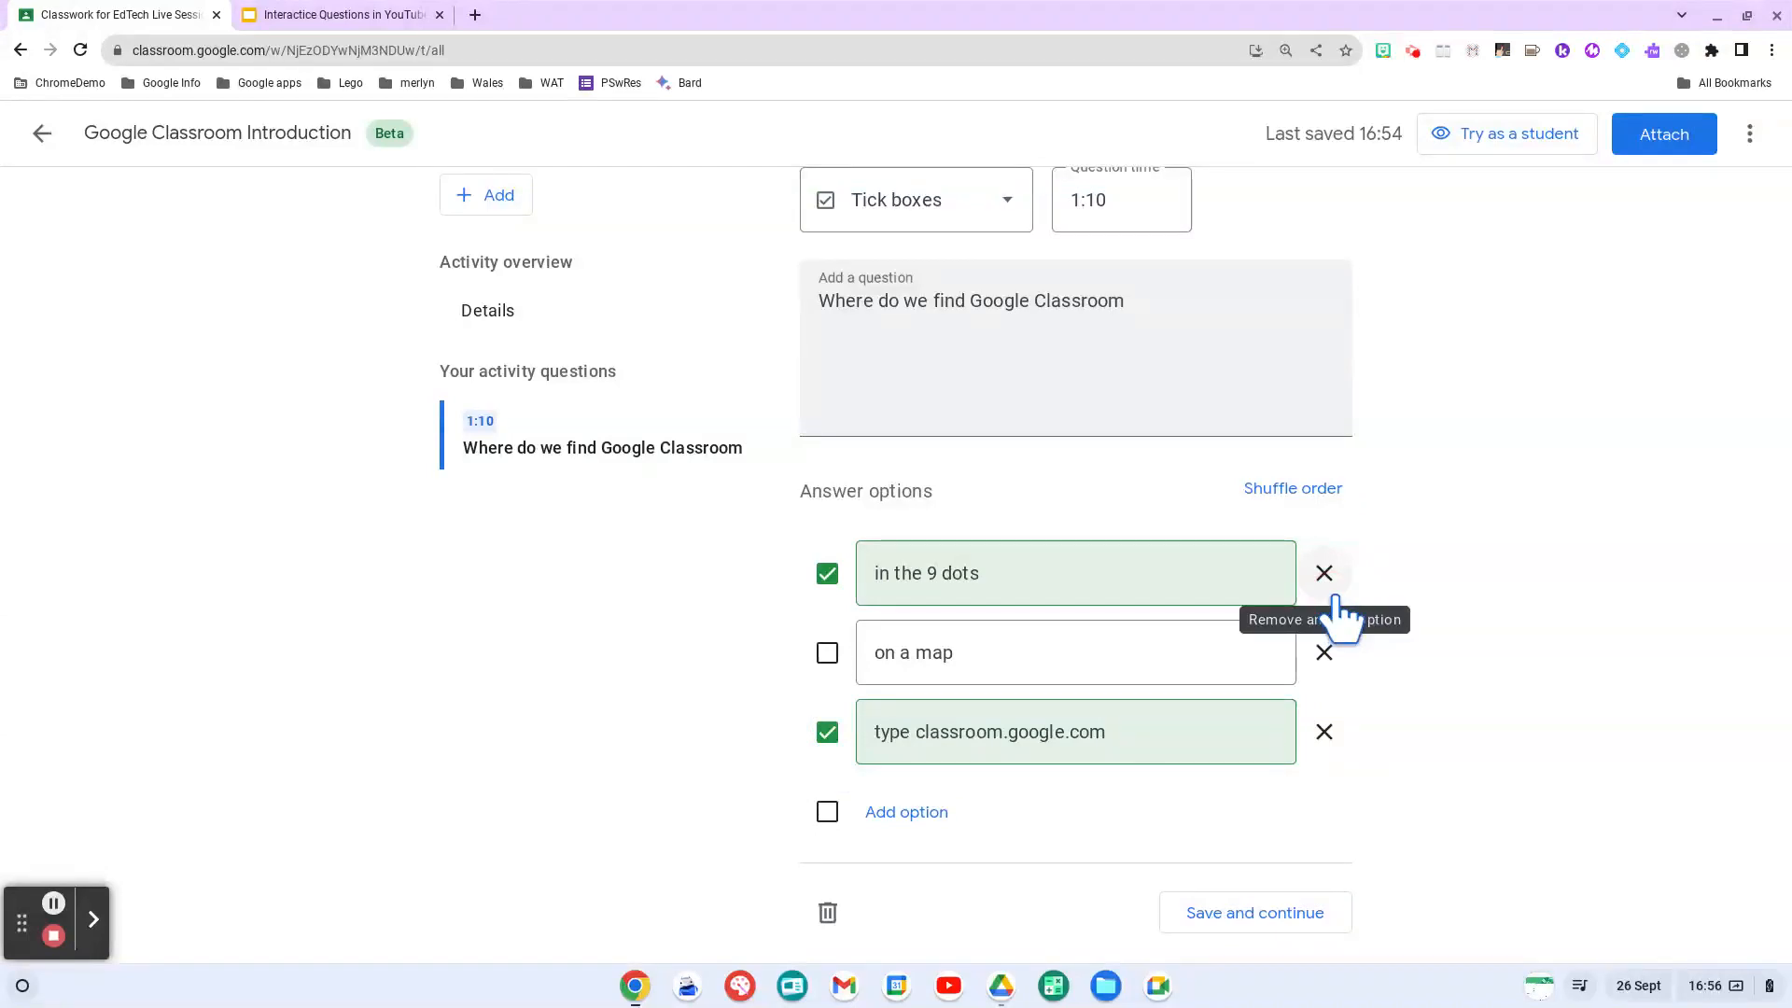
Save the tick boxes question and pause the resumed video at 1:14.
{"action": "left_click", "coordinate": [1241, 915]}
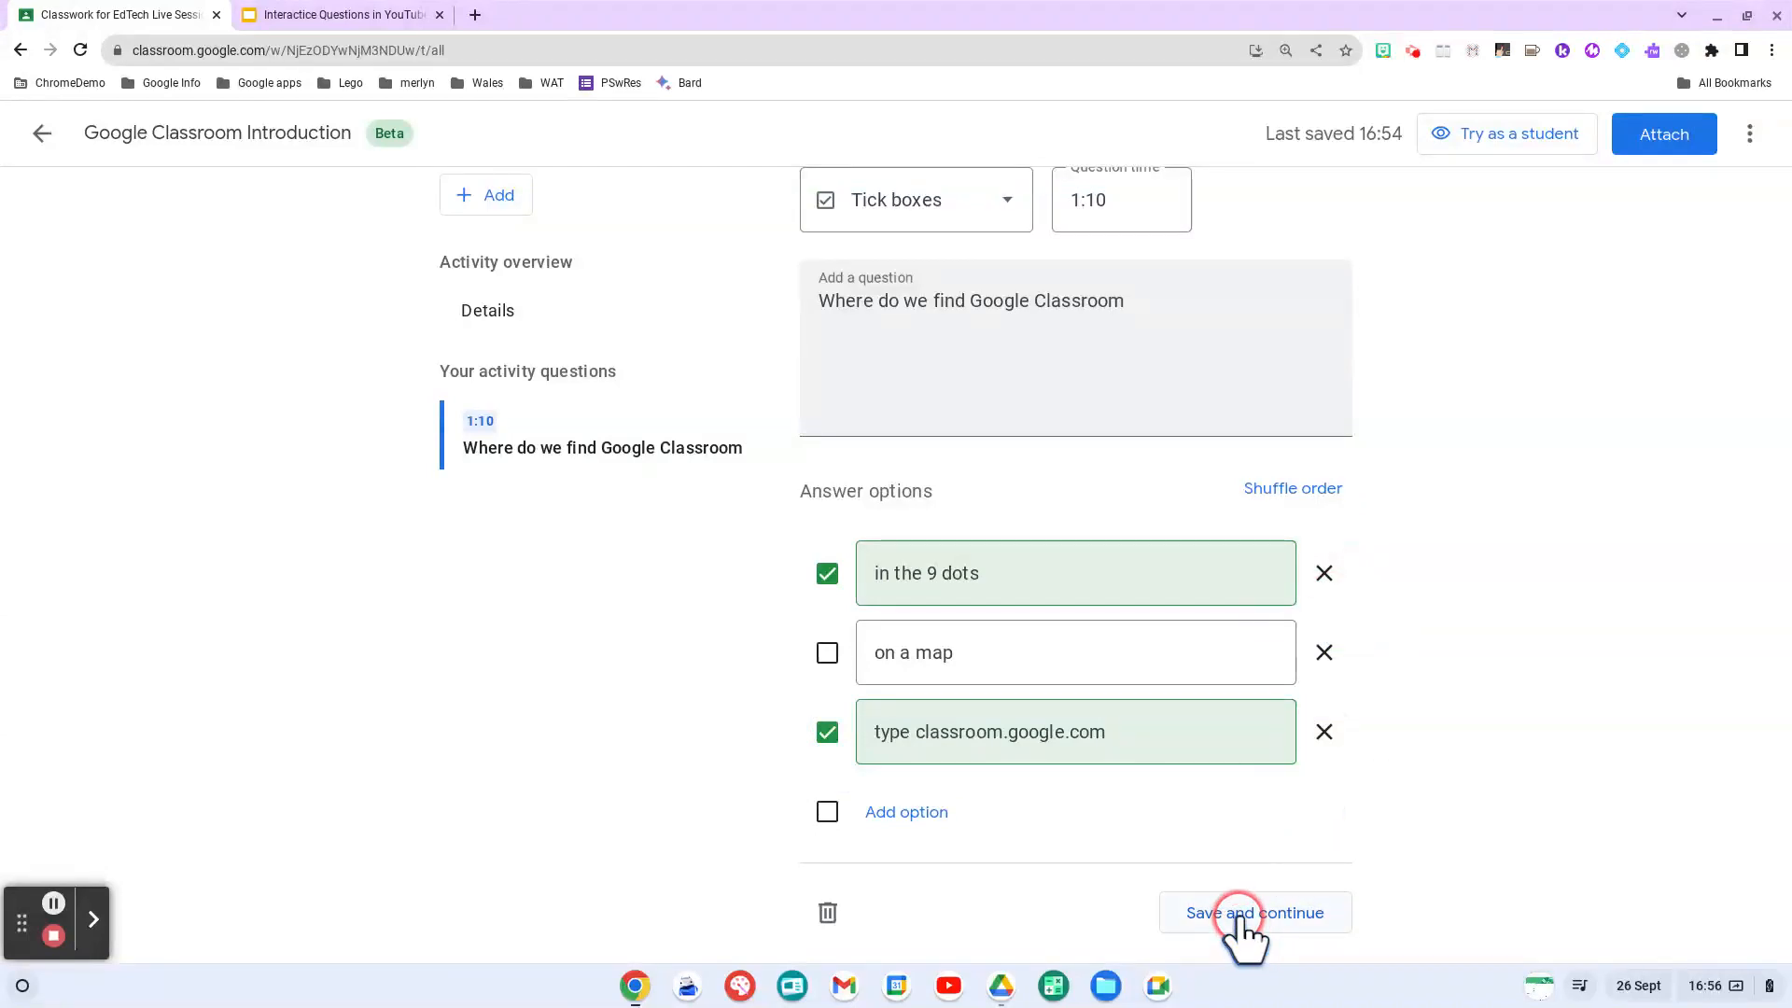
{"action": "left_click", "coordinate": [1244, 924]}
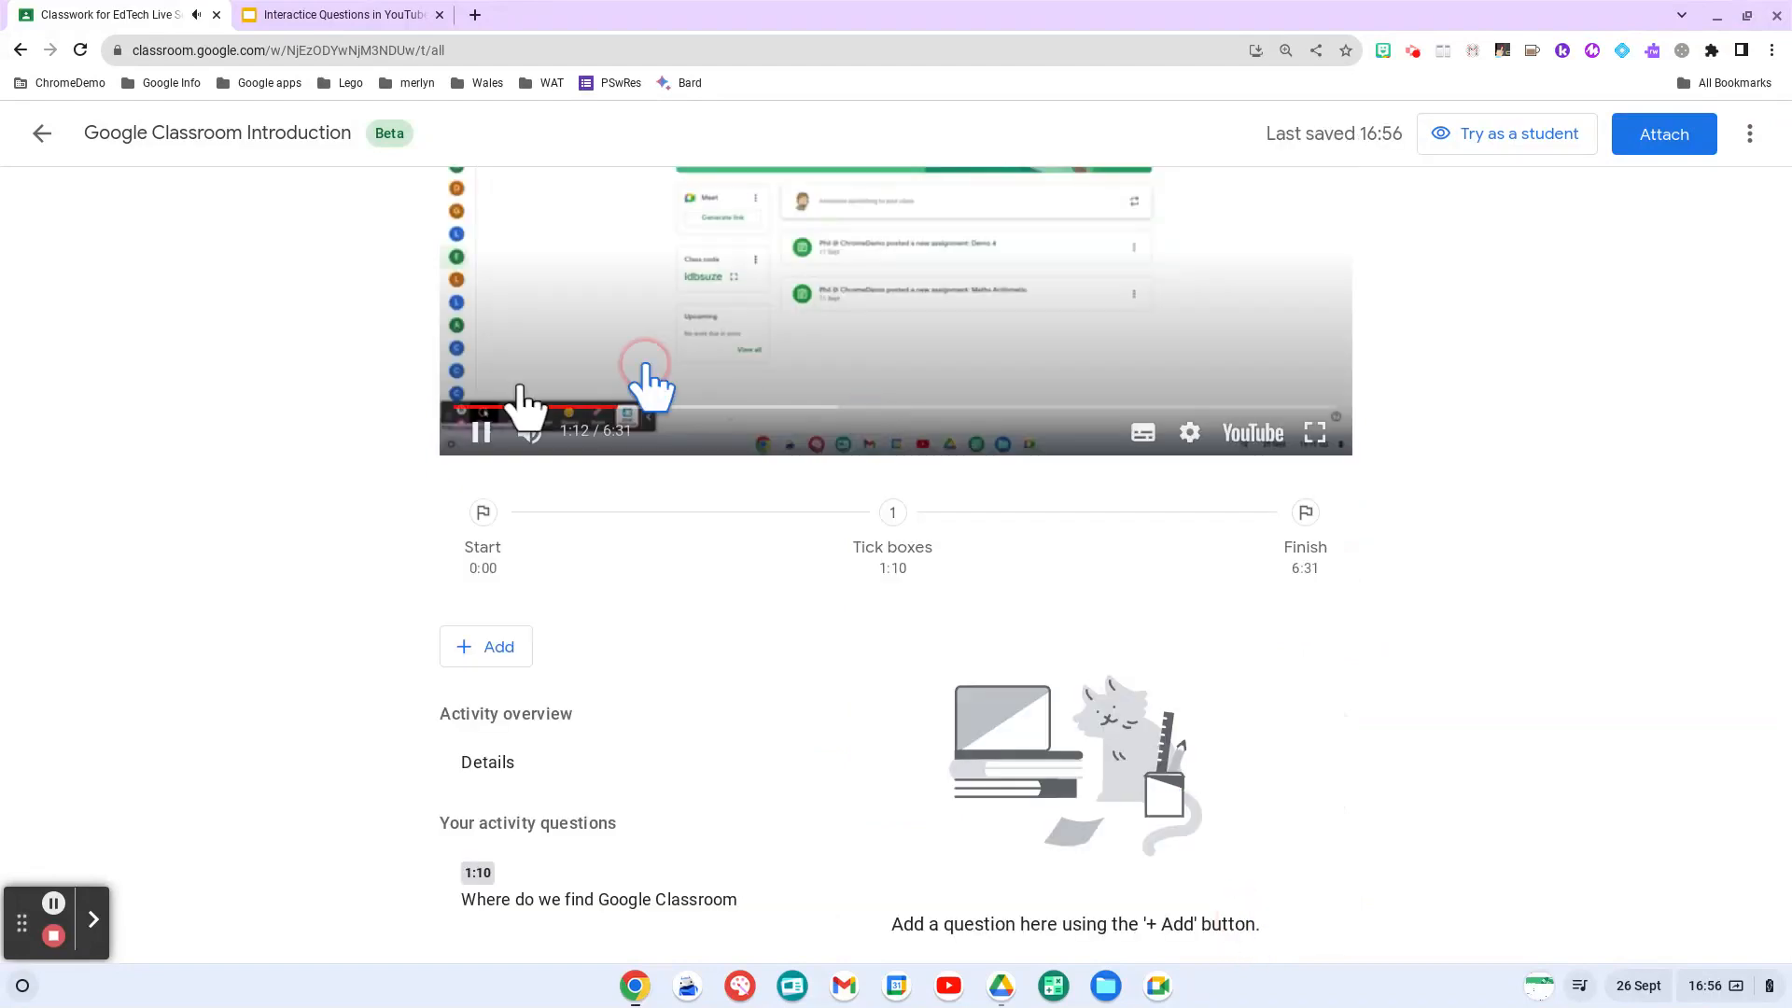
{"action": "left_click", "coordinate": [481, 431]}
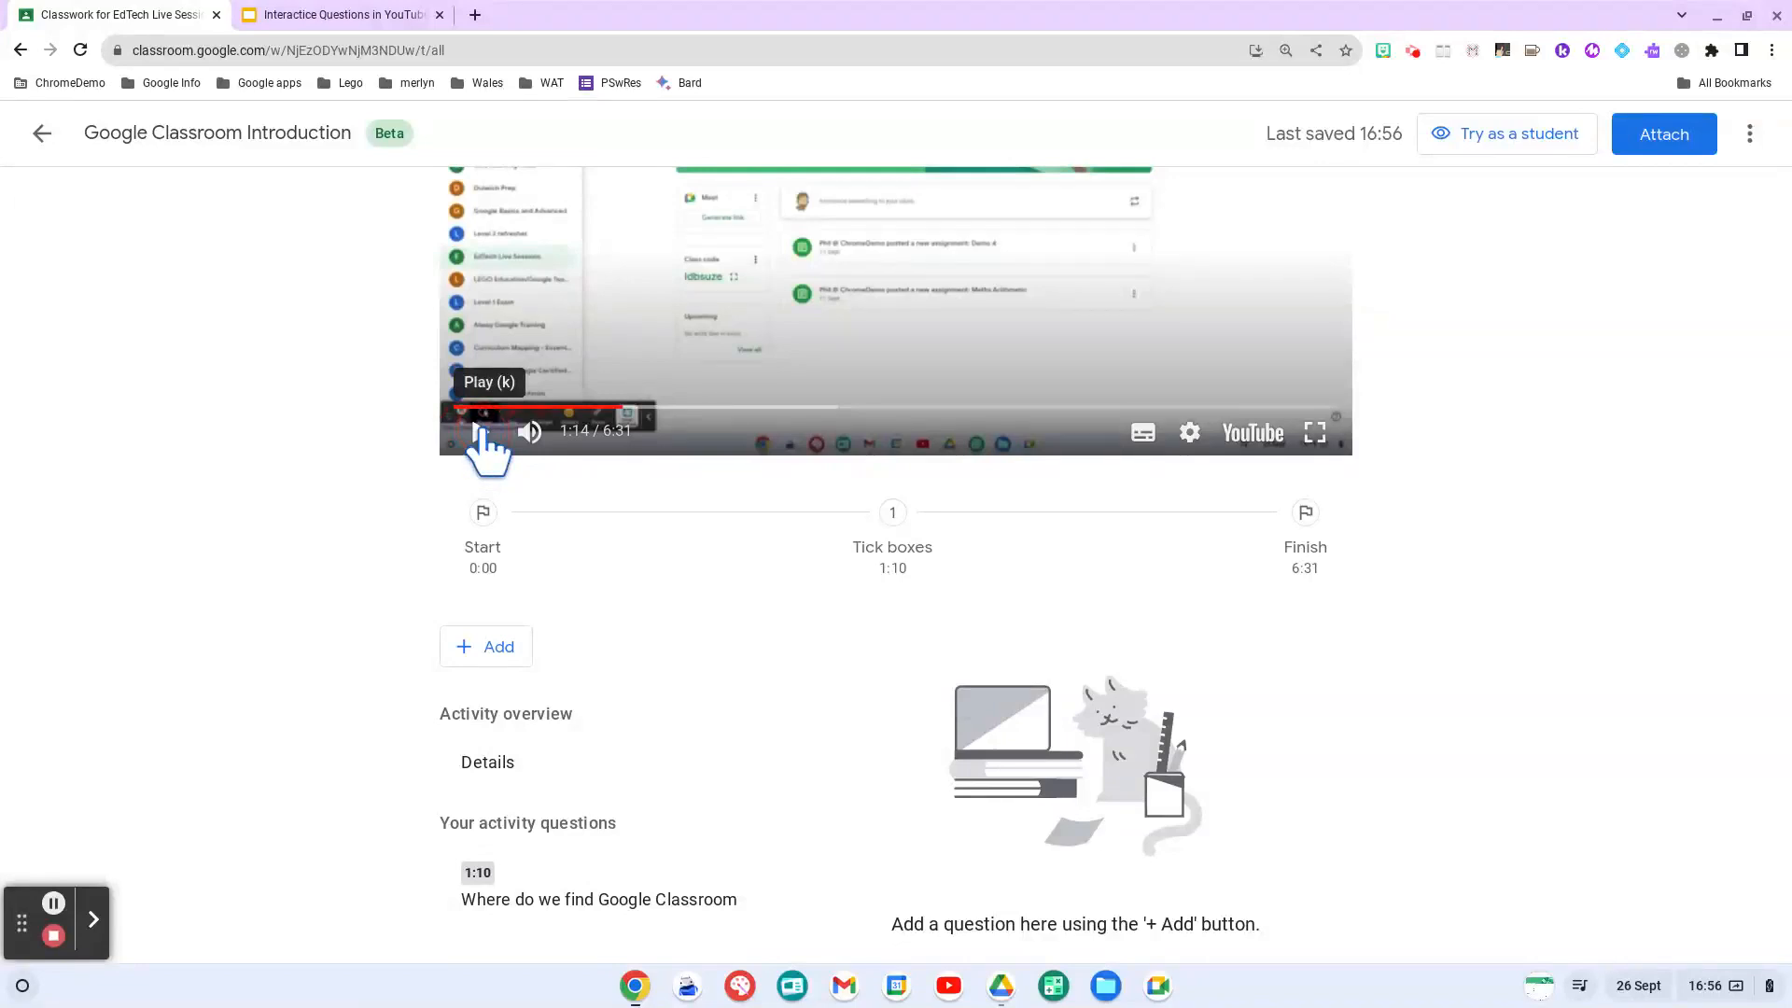
Seek the video forward to 1:47, resume it and pause at 1:50.
{"action": "left_click", "coordinate": [999, 529]}
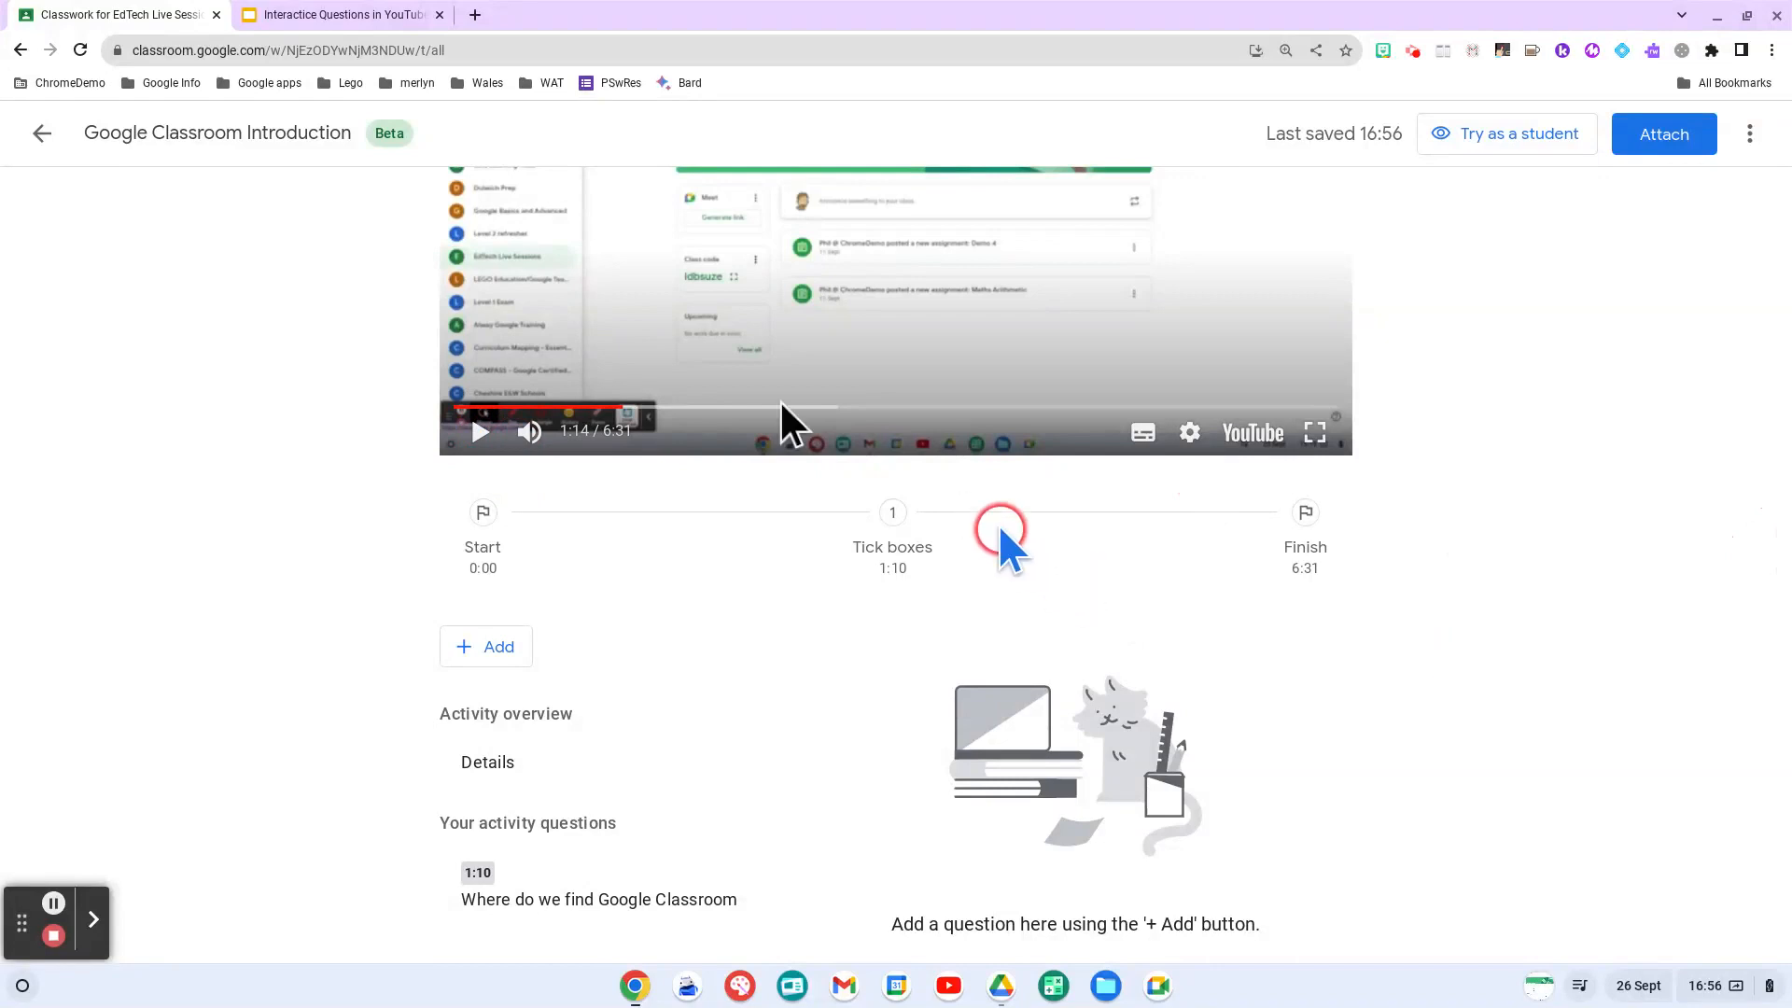
{"action": "left_click_drag", "start_coordinate": [628, 413], "coordinate": [703, 431]}
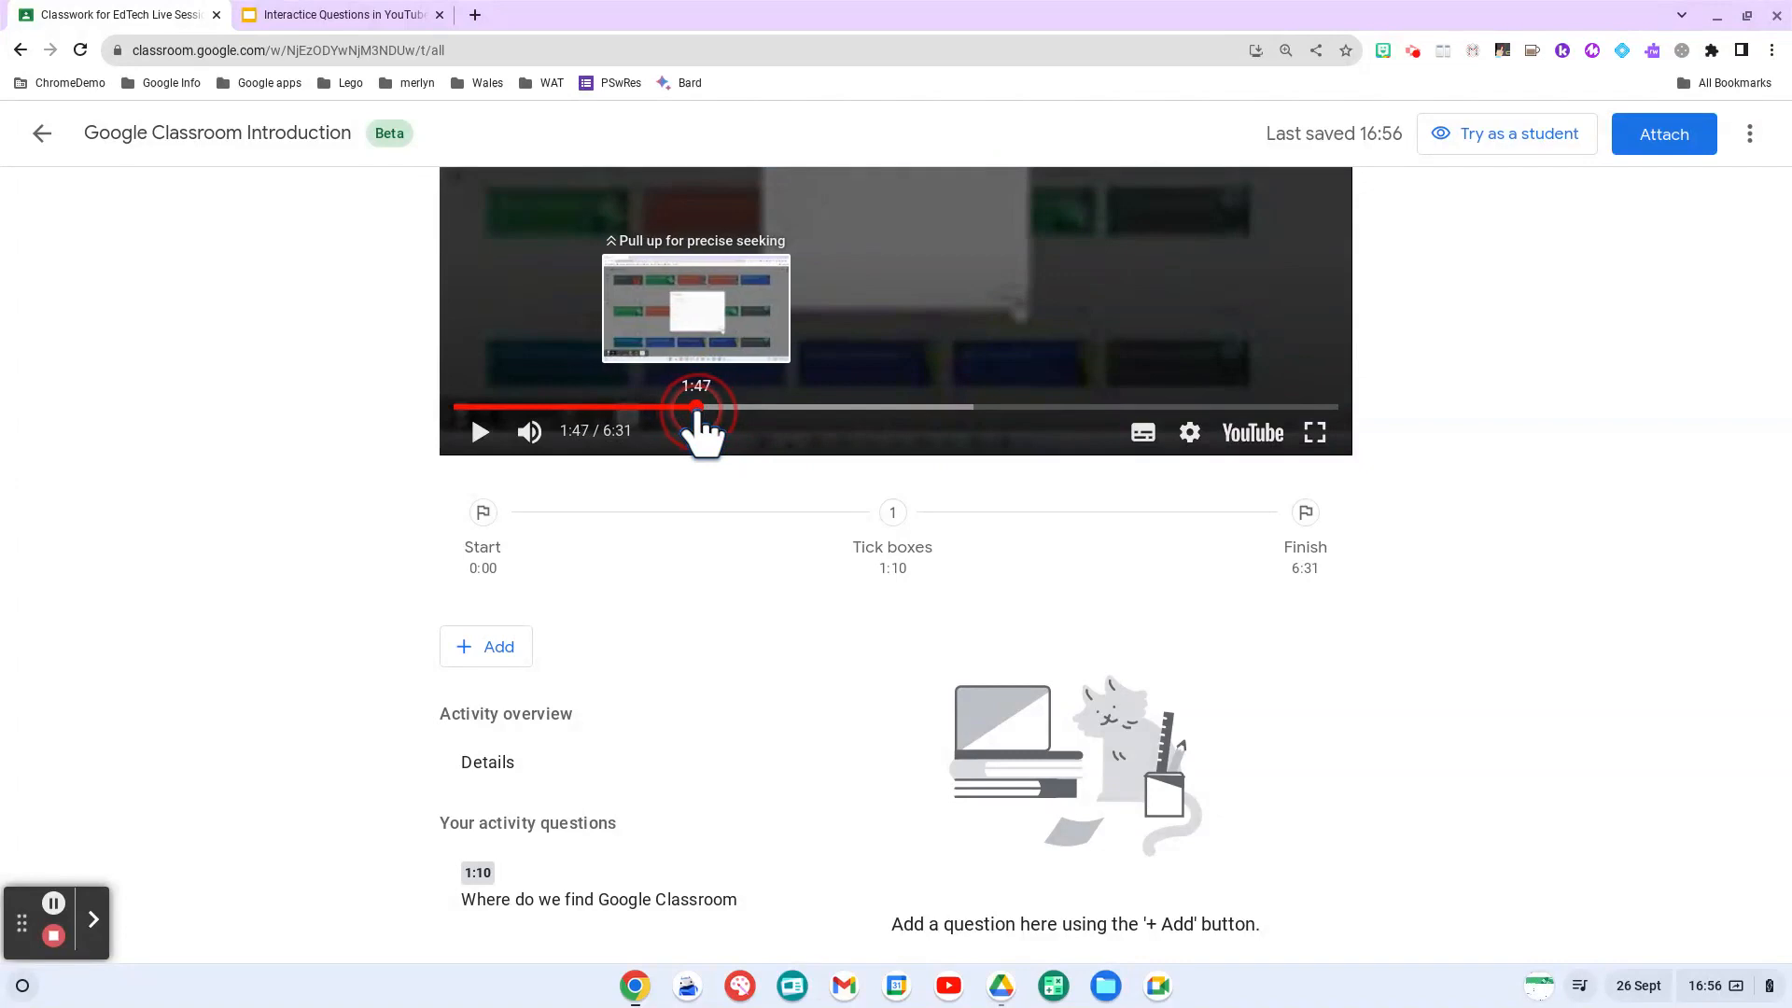
{"action": "left_click", "coordinate": [480, 431]}
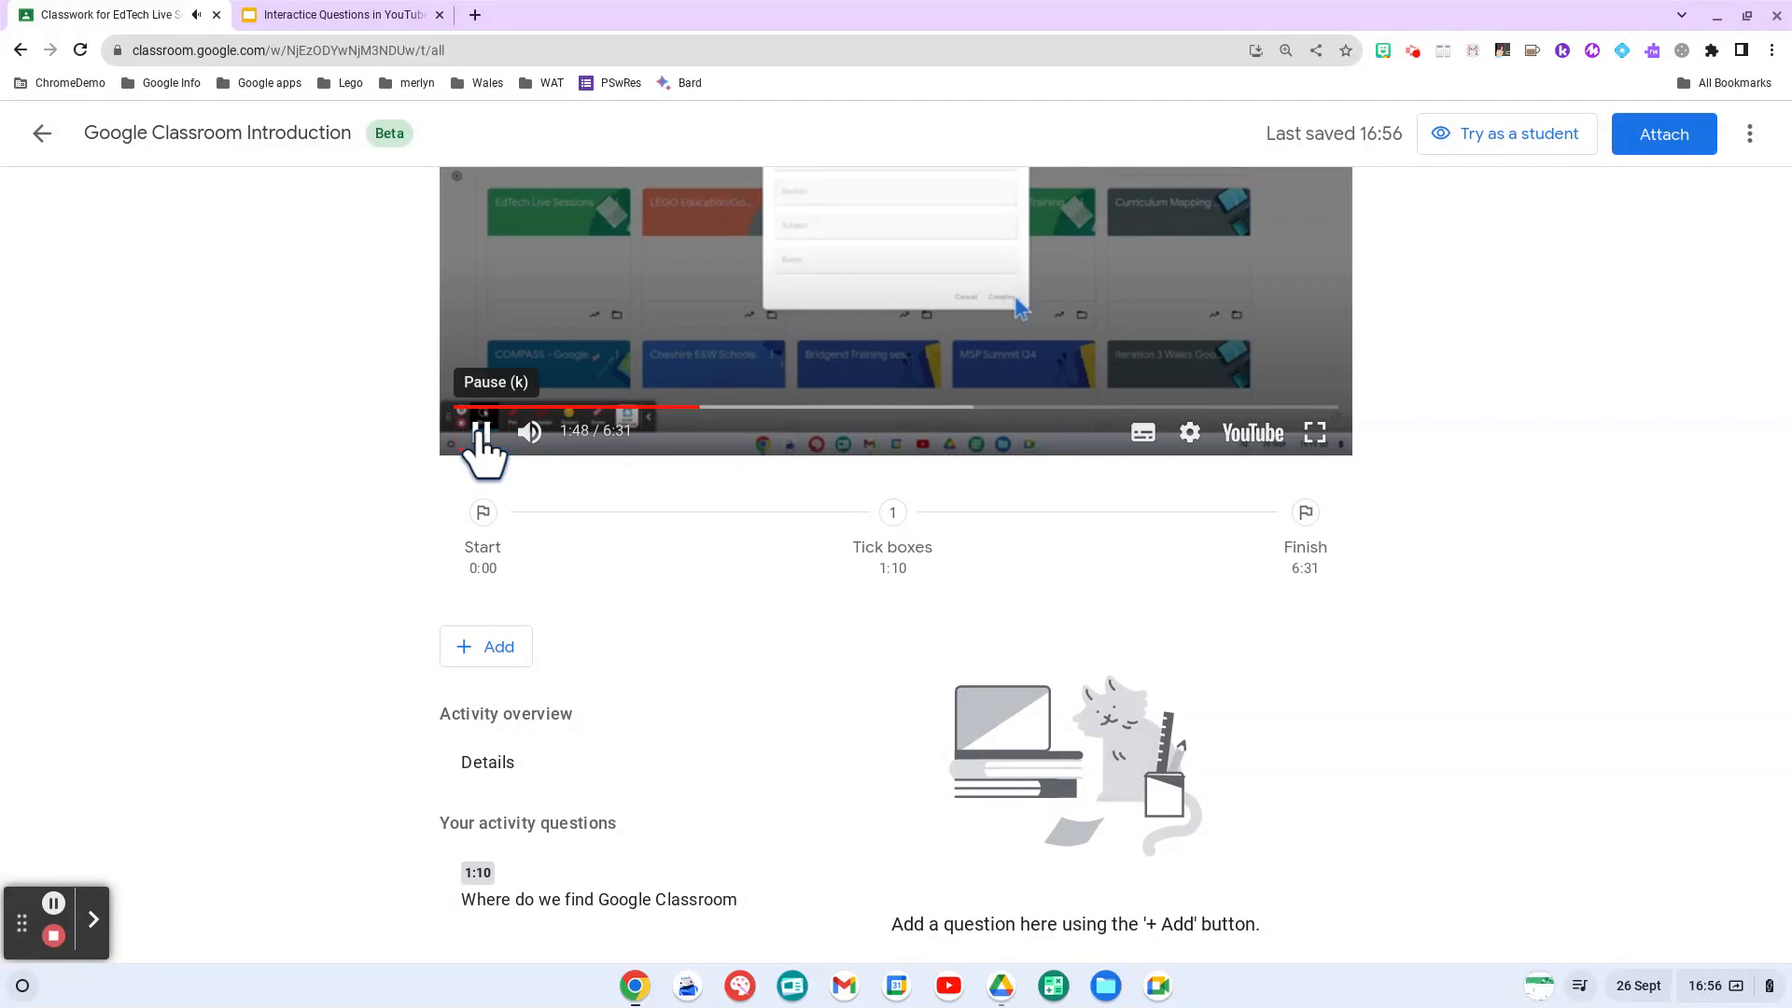
{"action": "left_click", "coordinate": [480, 431]}
{"action": "left_click", "coordinate": [480, 432]}
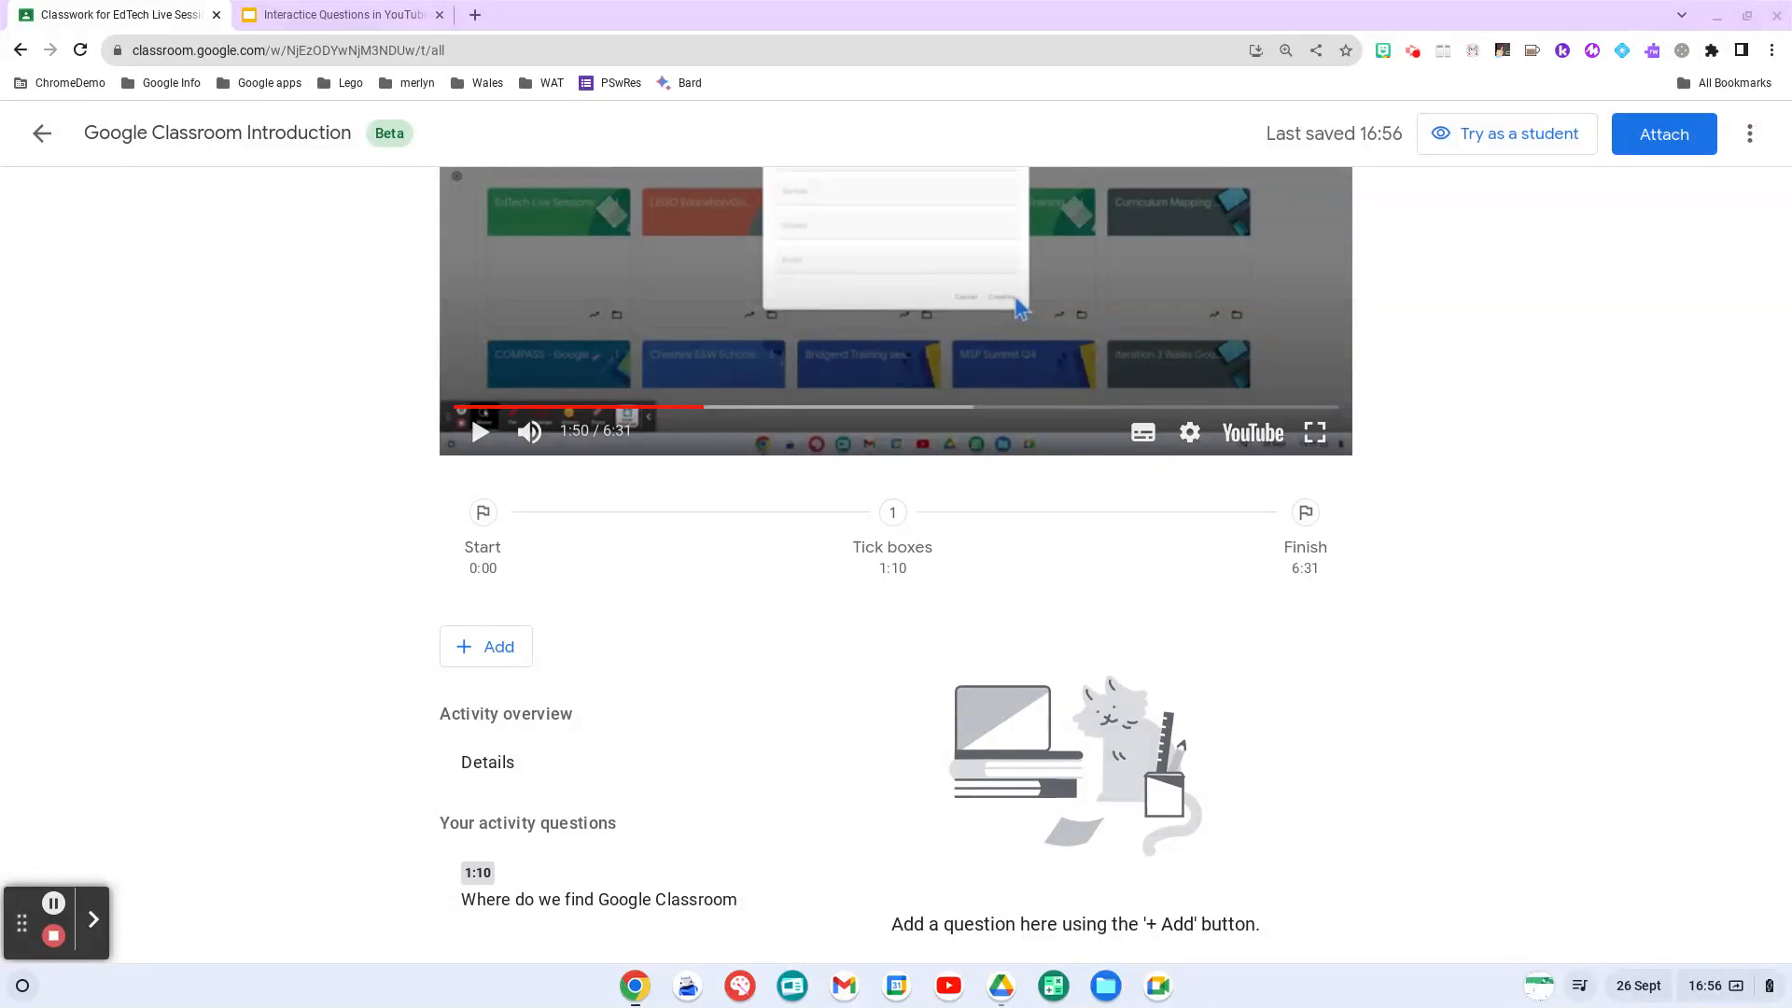
Add a multiple choice question at 1:50 with the text "How can we add a new class".
{"action": "left_click", "coordinate": [504, 654]}
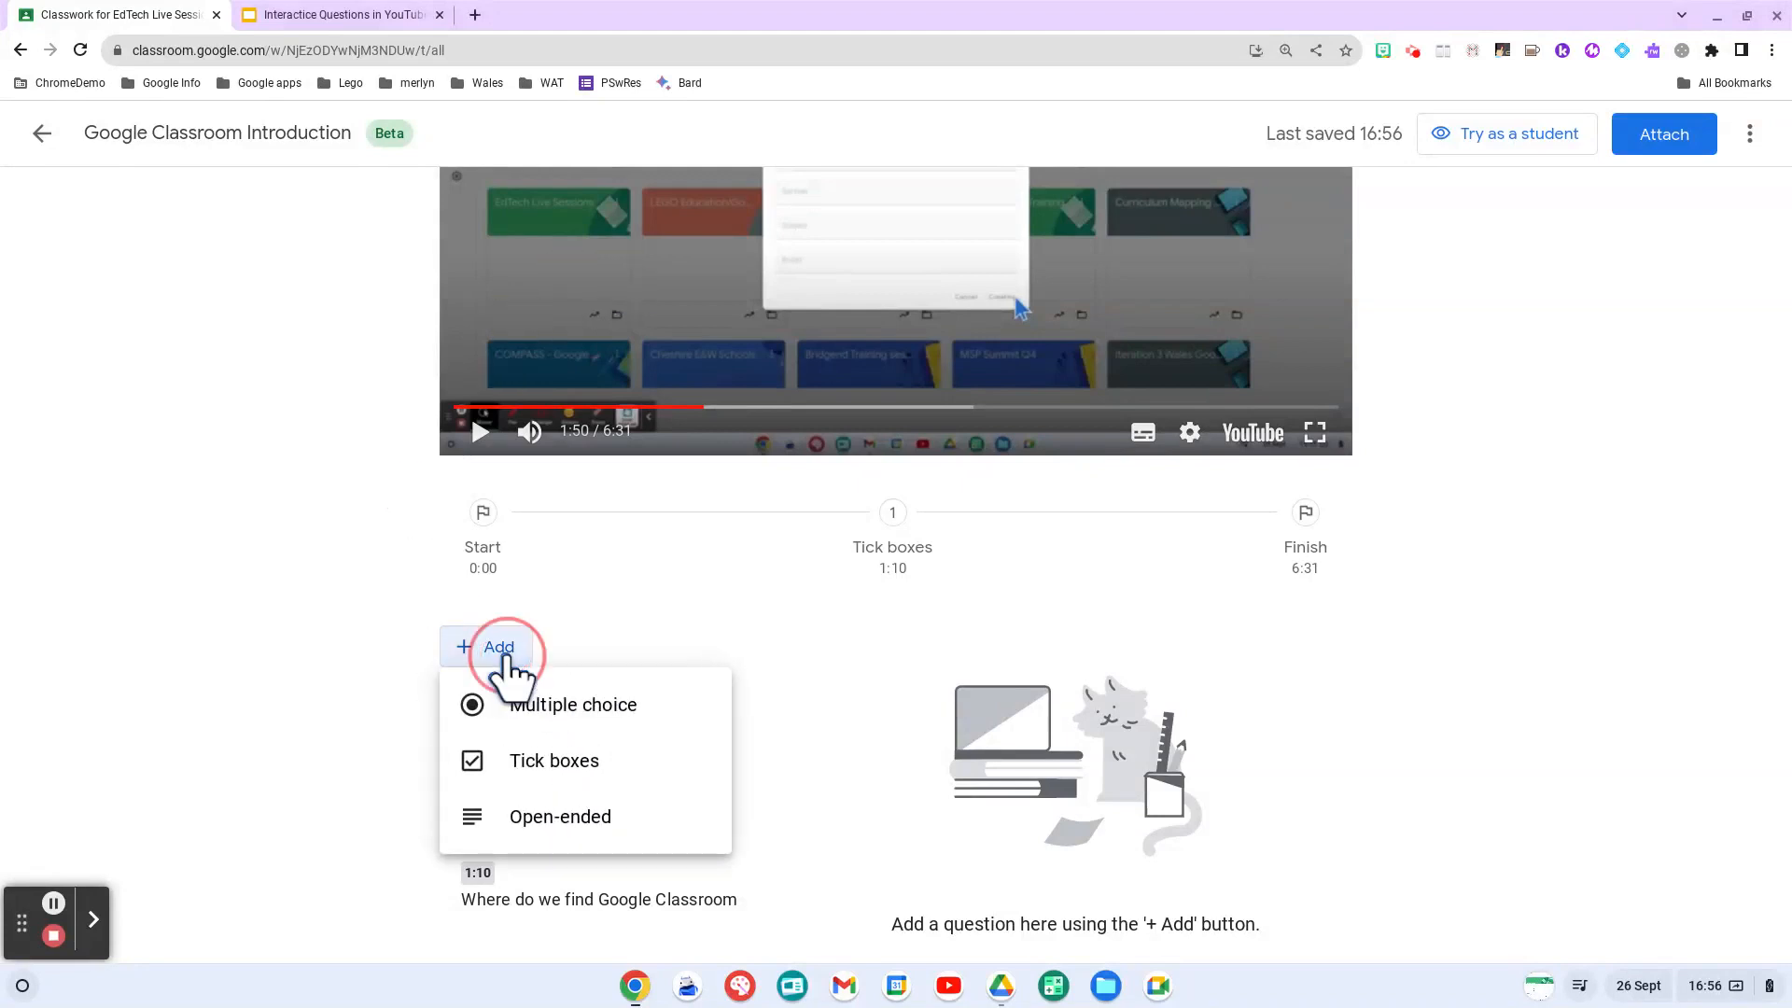
{"action": "left_click", "coordinate": [560, 714]}
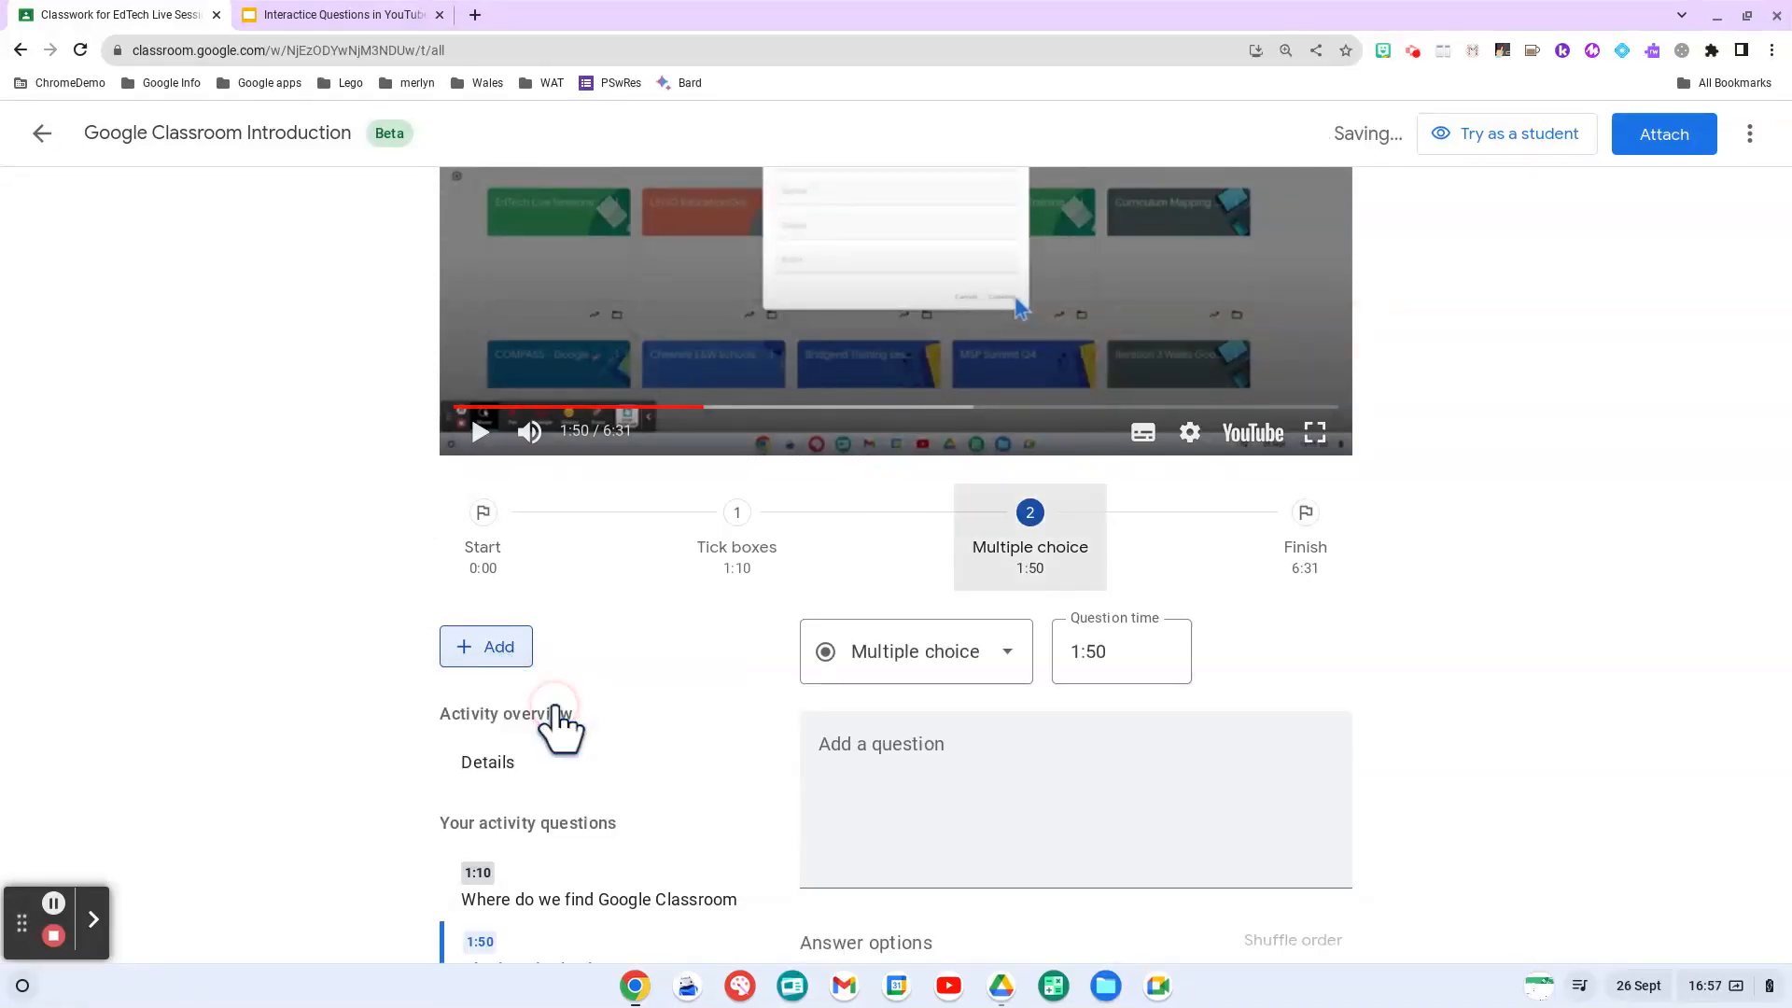
{"action": "left_click", "coordinate": [950, 756]}
{"action": "left_click", "coordinate": [976, 752]}
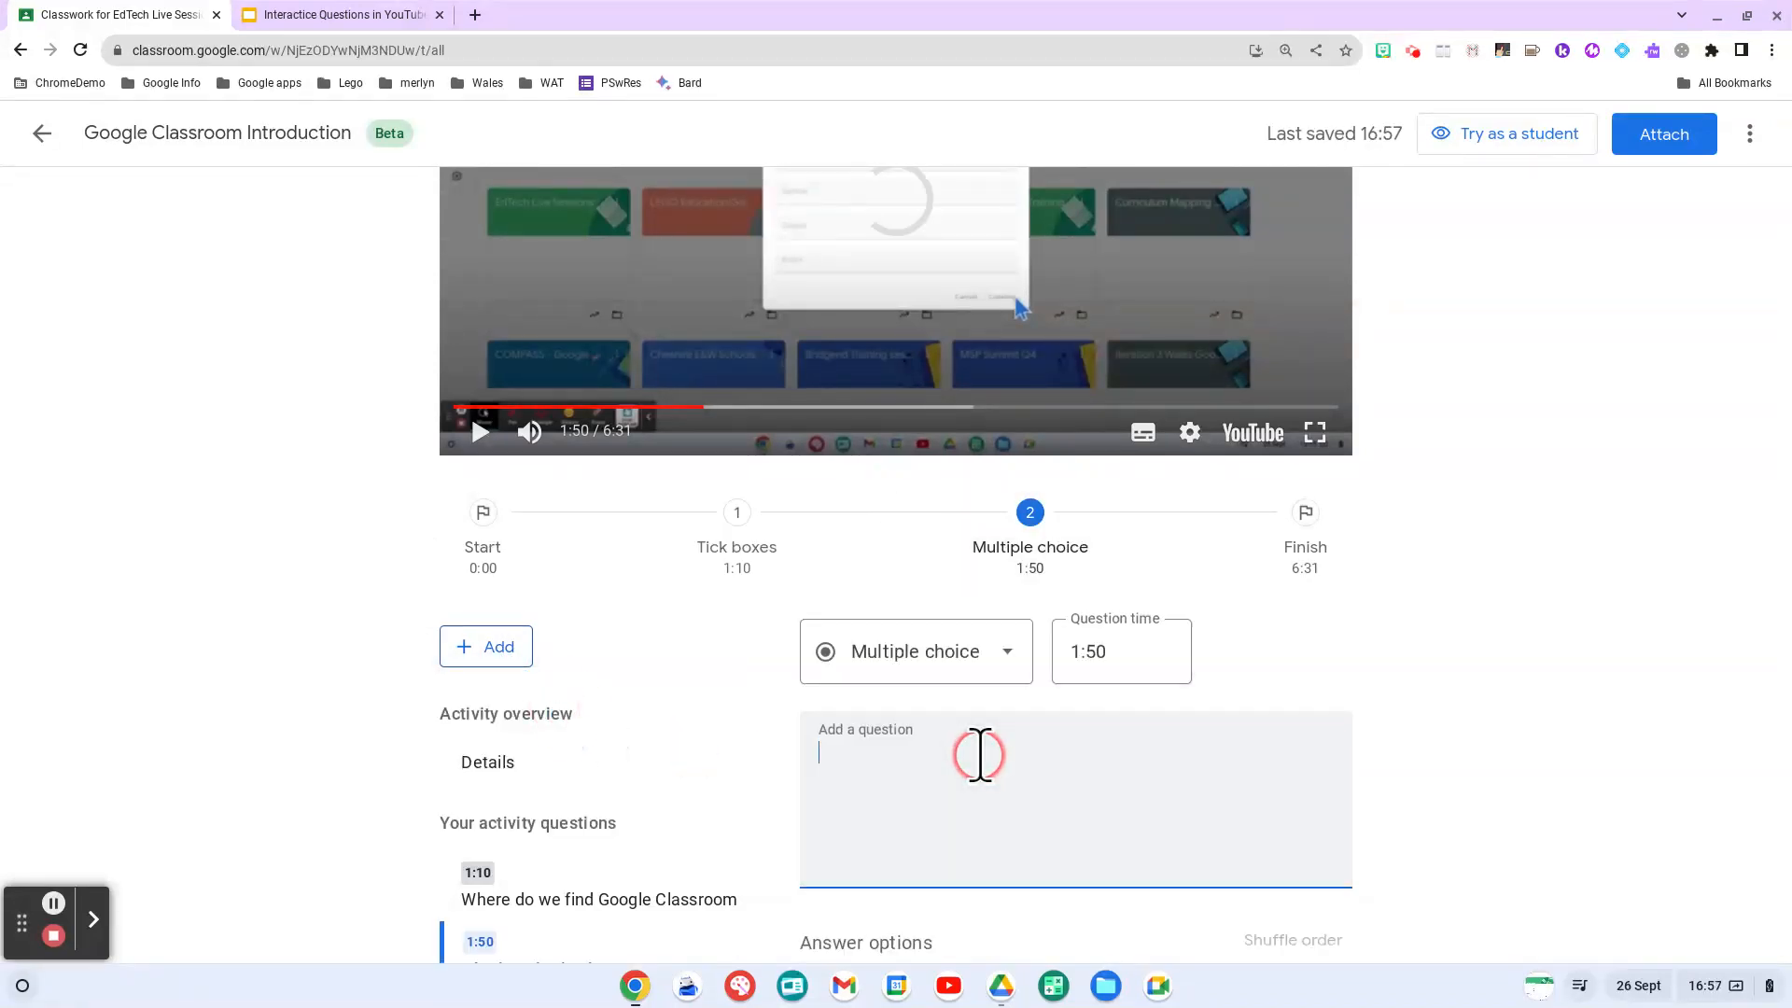
{"action": "type", "text": "How can we add a new class"}
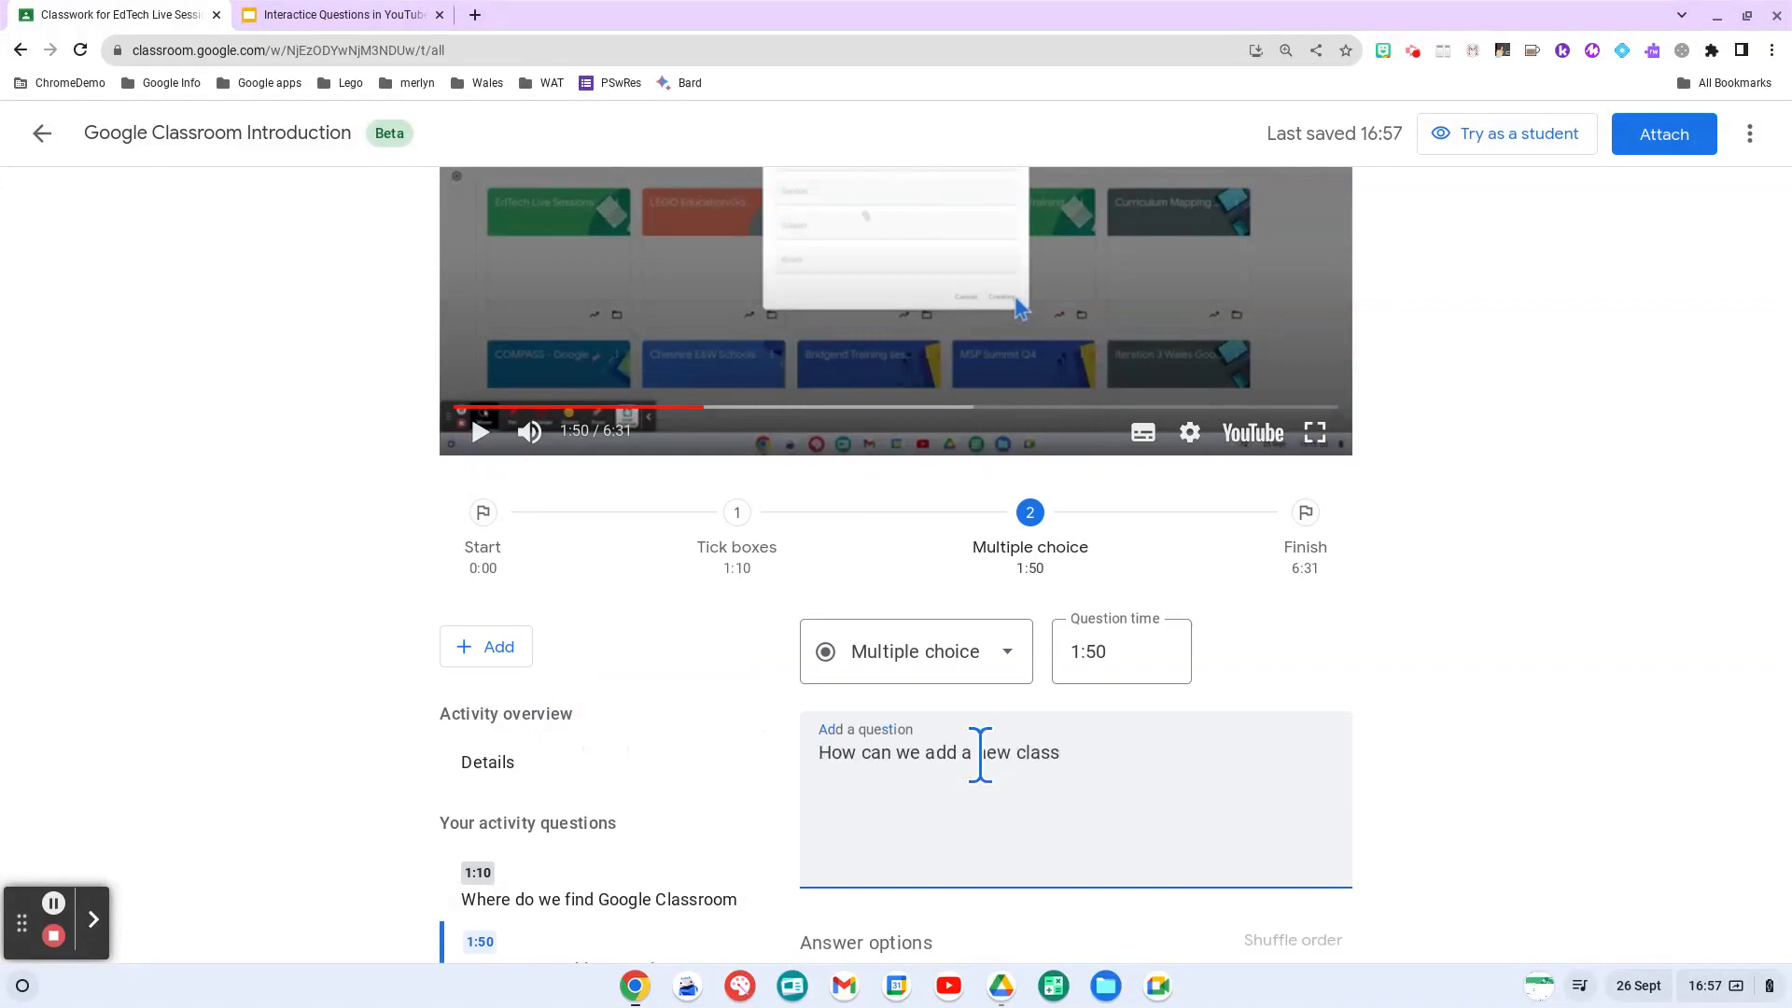
Remove two of the four blank answer options from the multiple choice question.
{"action": "scroll", "coordinate": [976, 752], "scroll_direction": "down", "scroll_amount": 3}
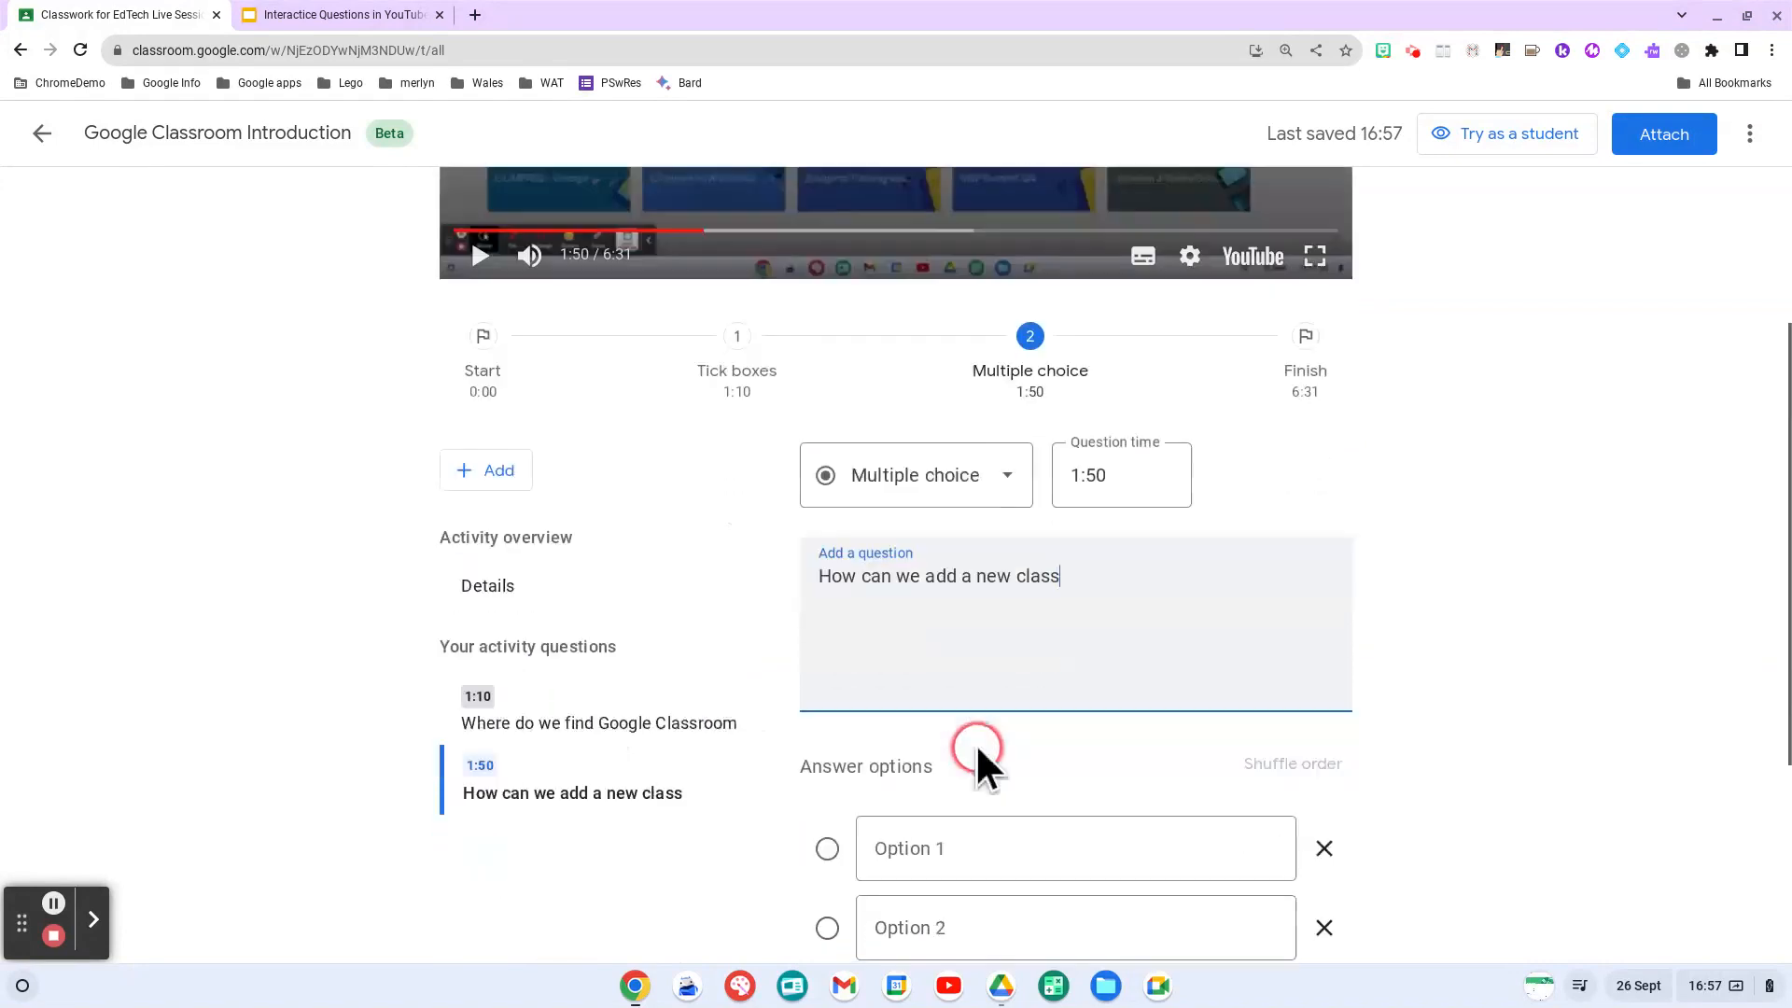
{"action": "scroll", "coordinate": [1241, 784], "scroll_direction": "down", "scroll_amount": 3}
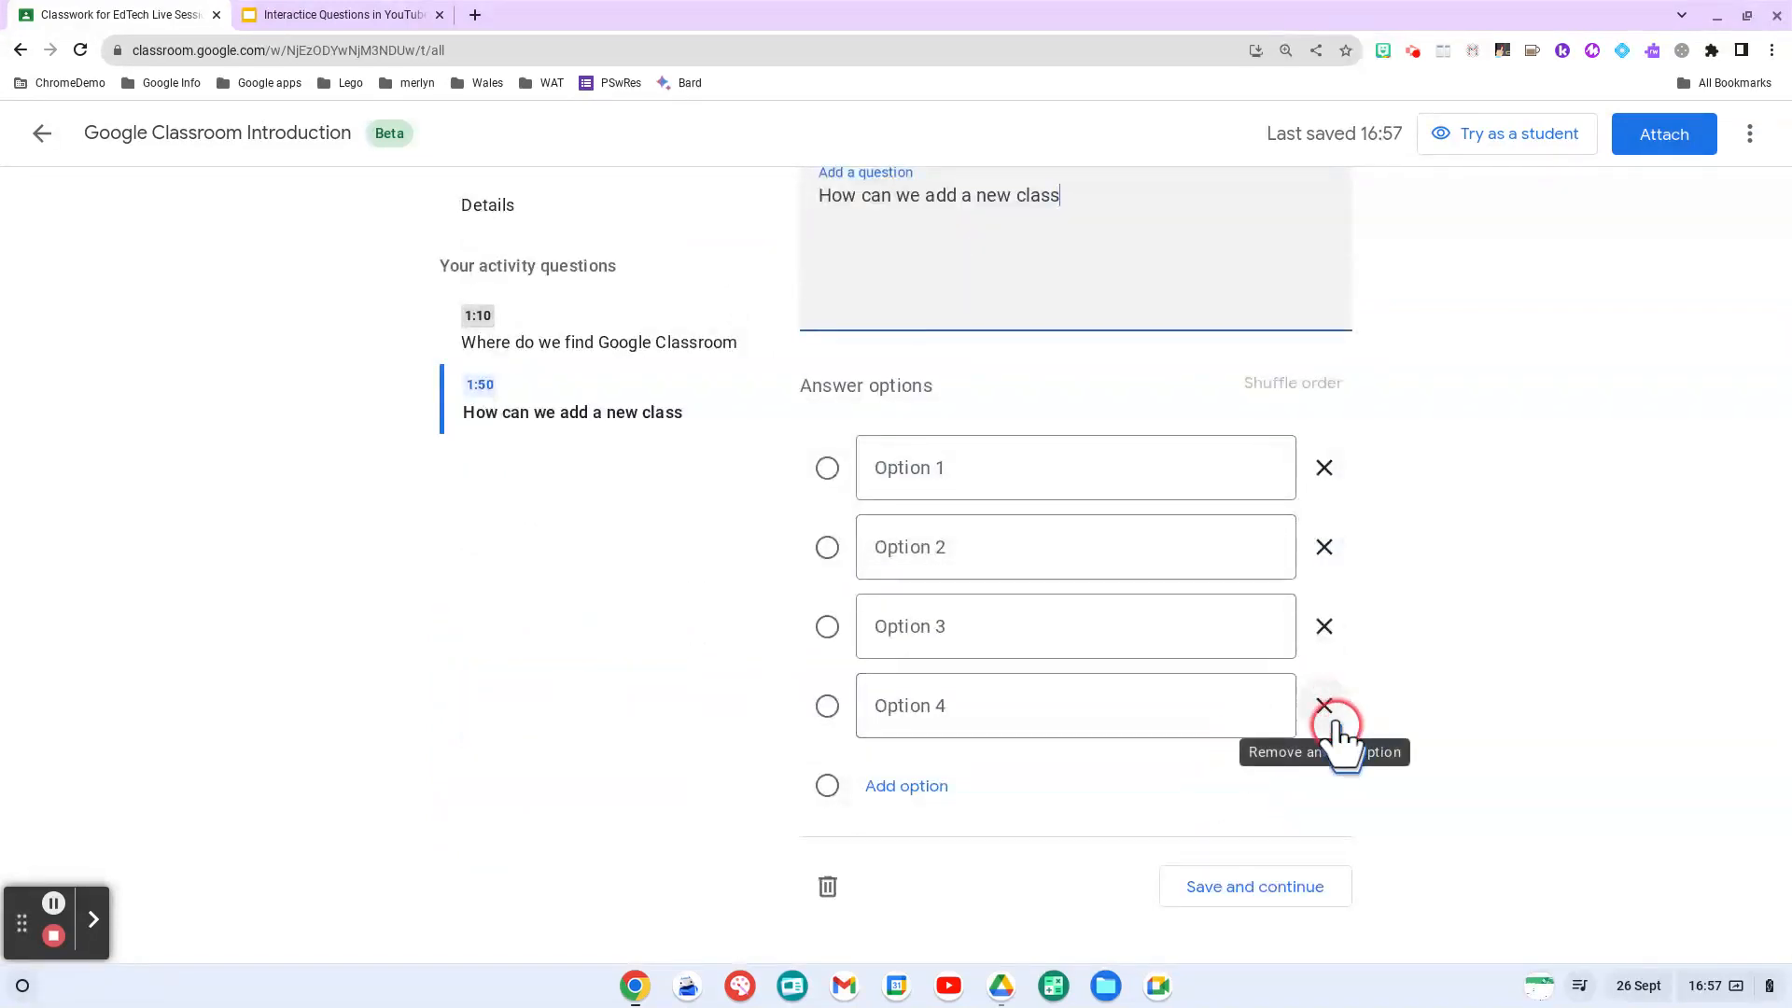
{"action": "left_click", "coordinate": [1325, 704]}
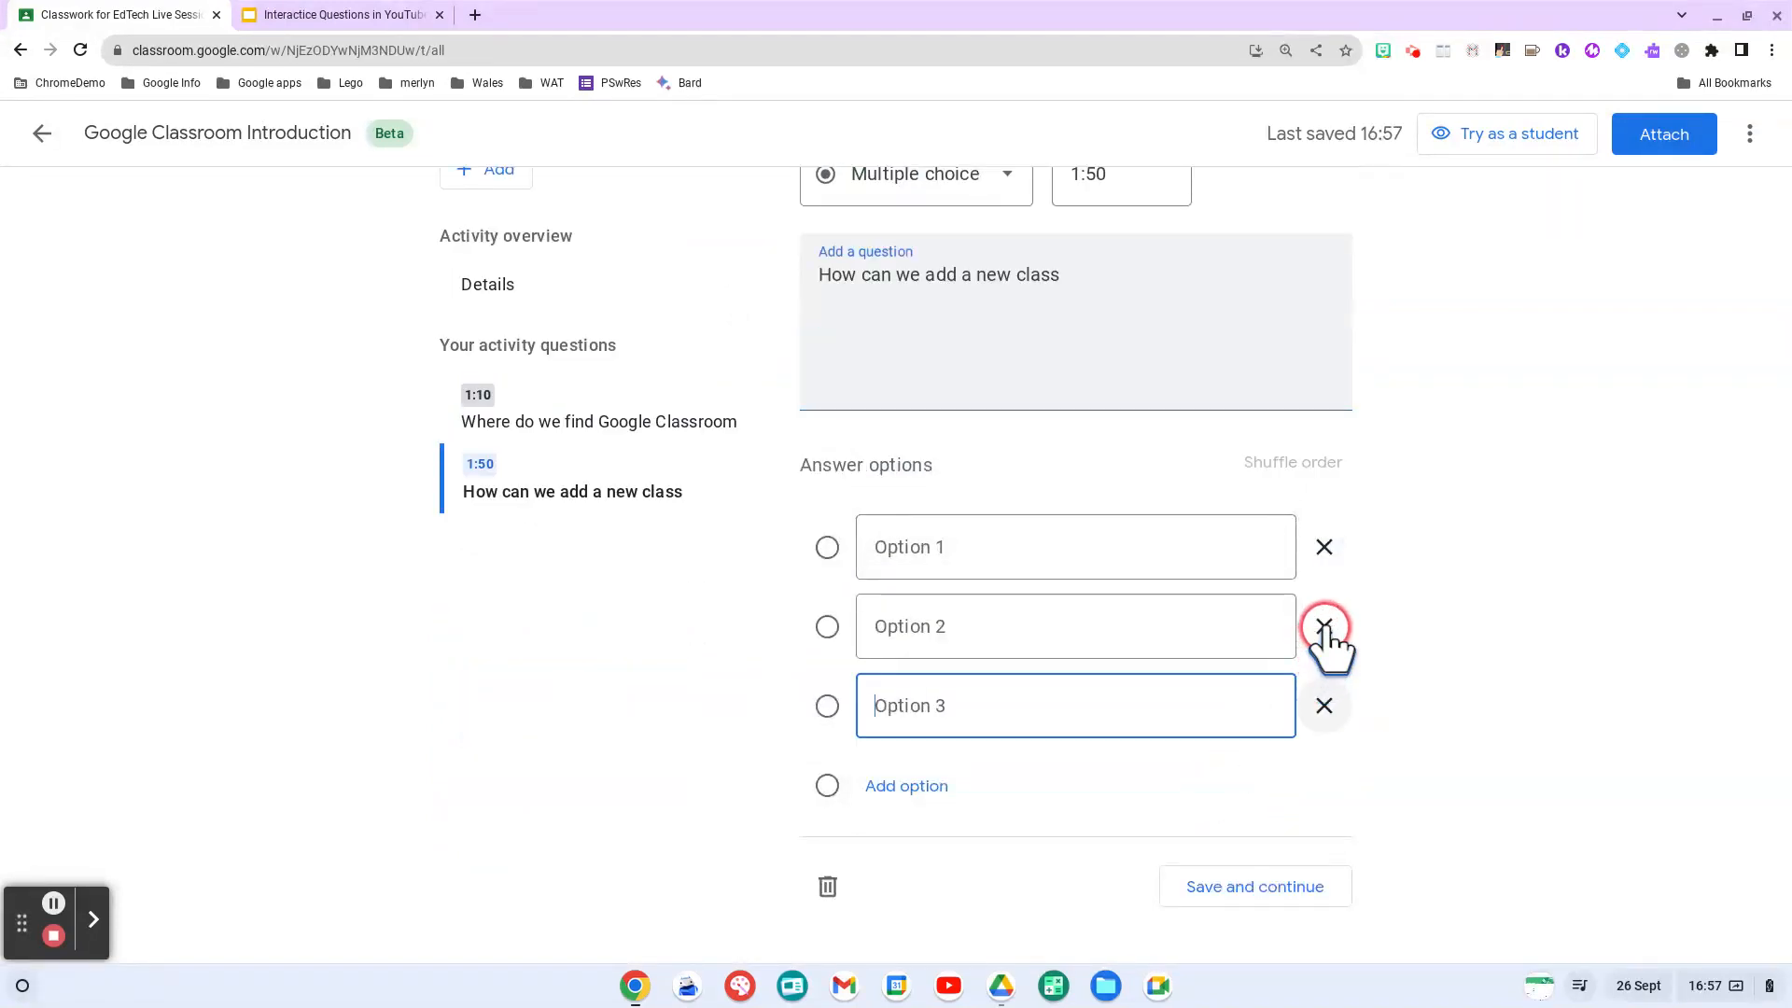
{"action": "left_click", "coordinate": [1325, 626]}
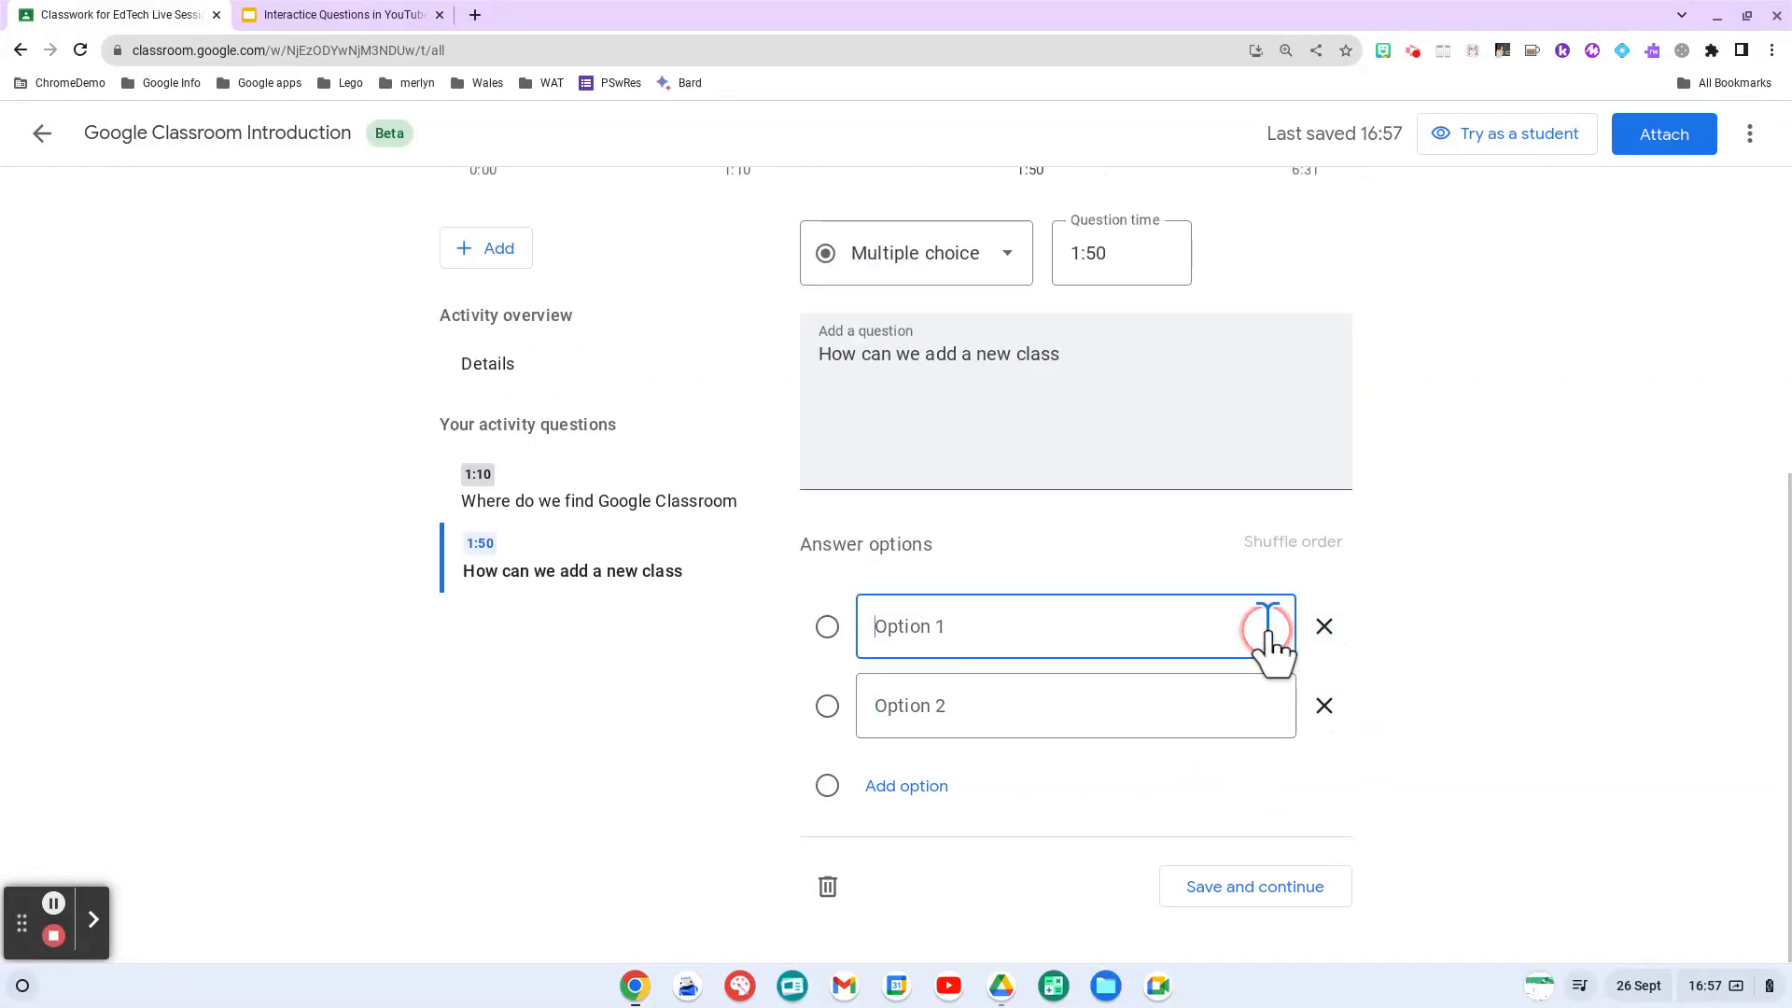
Fill in the two answer options as "It will already be there" and "press the + button".
{"action": "left_click", "coordinate": [1024, 631]}
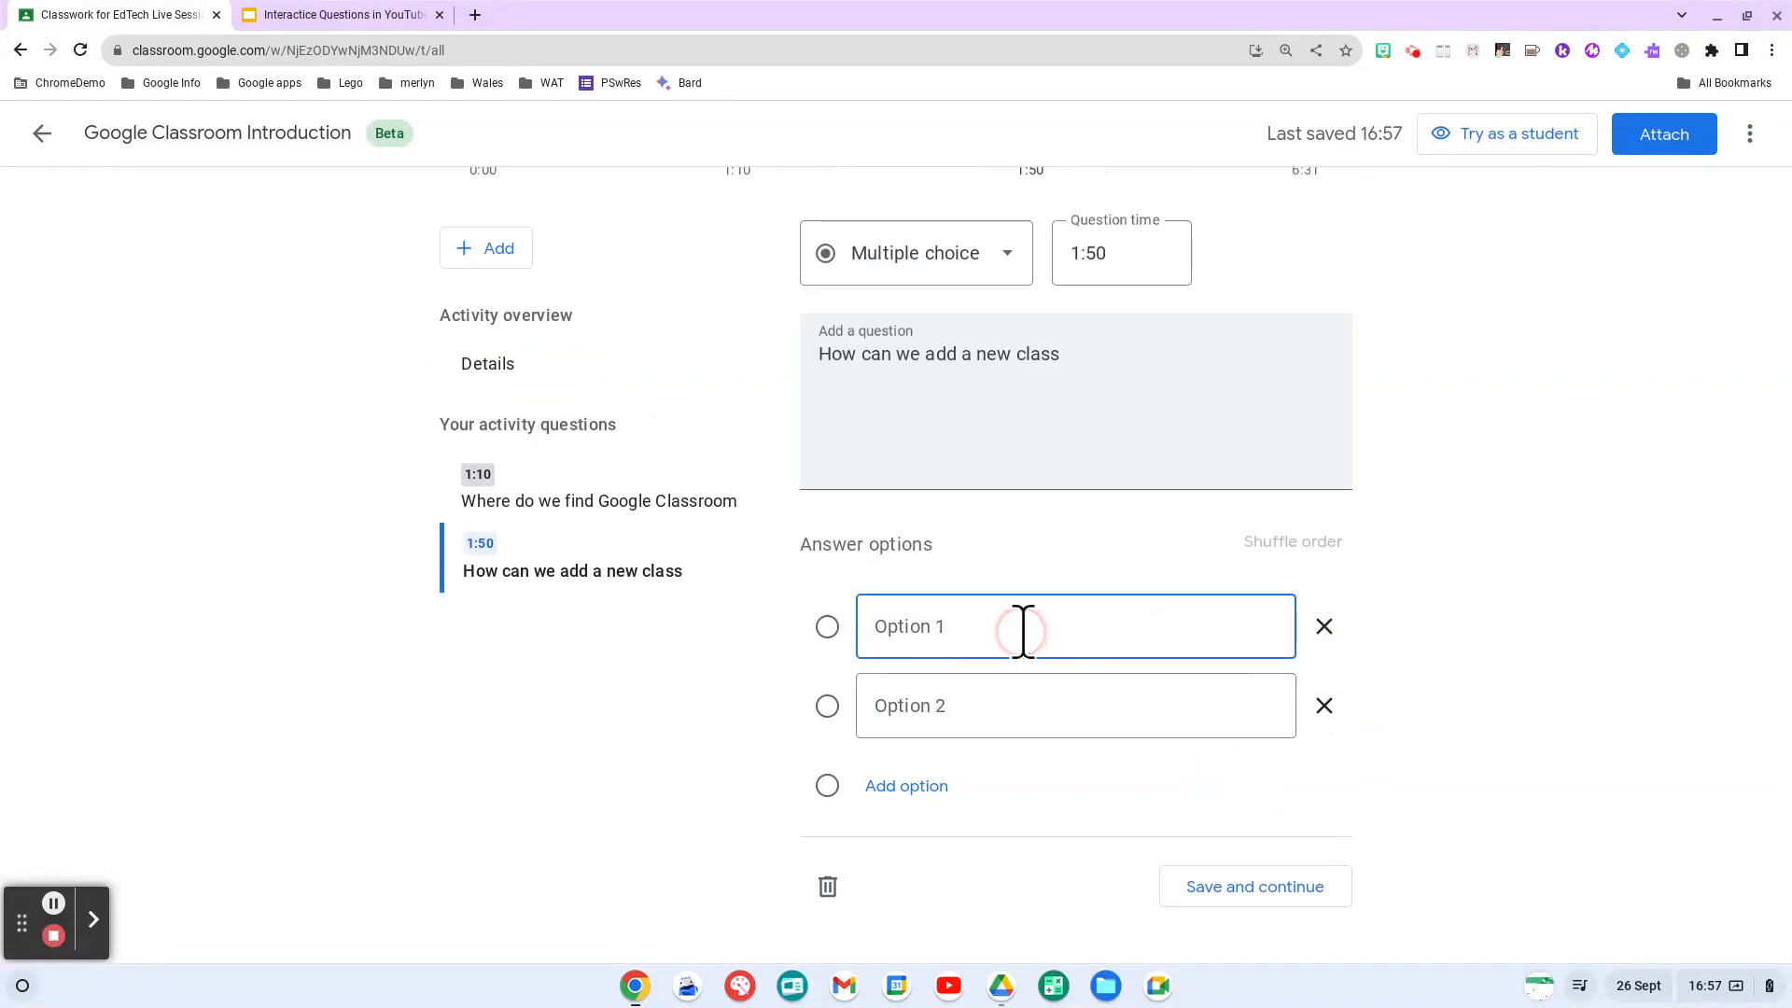
{"action": "type", "text": "It will already be there"}
{"action": "left_click", "coordinate": [967, 700]}
{"action": "type", "text": "press the + bitton"}
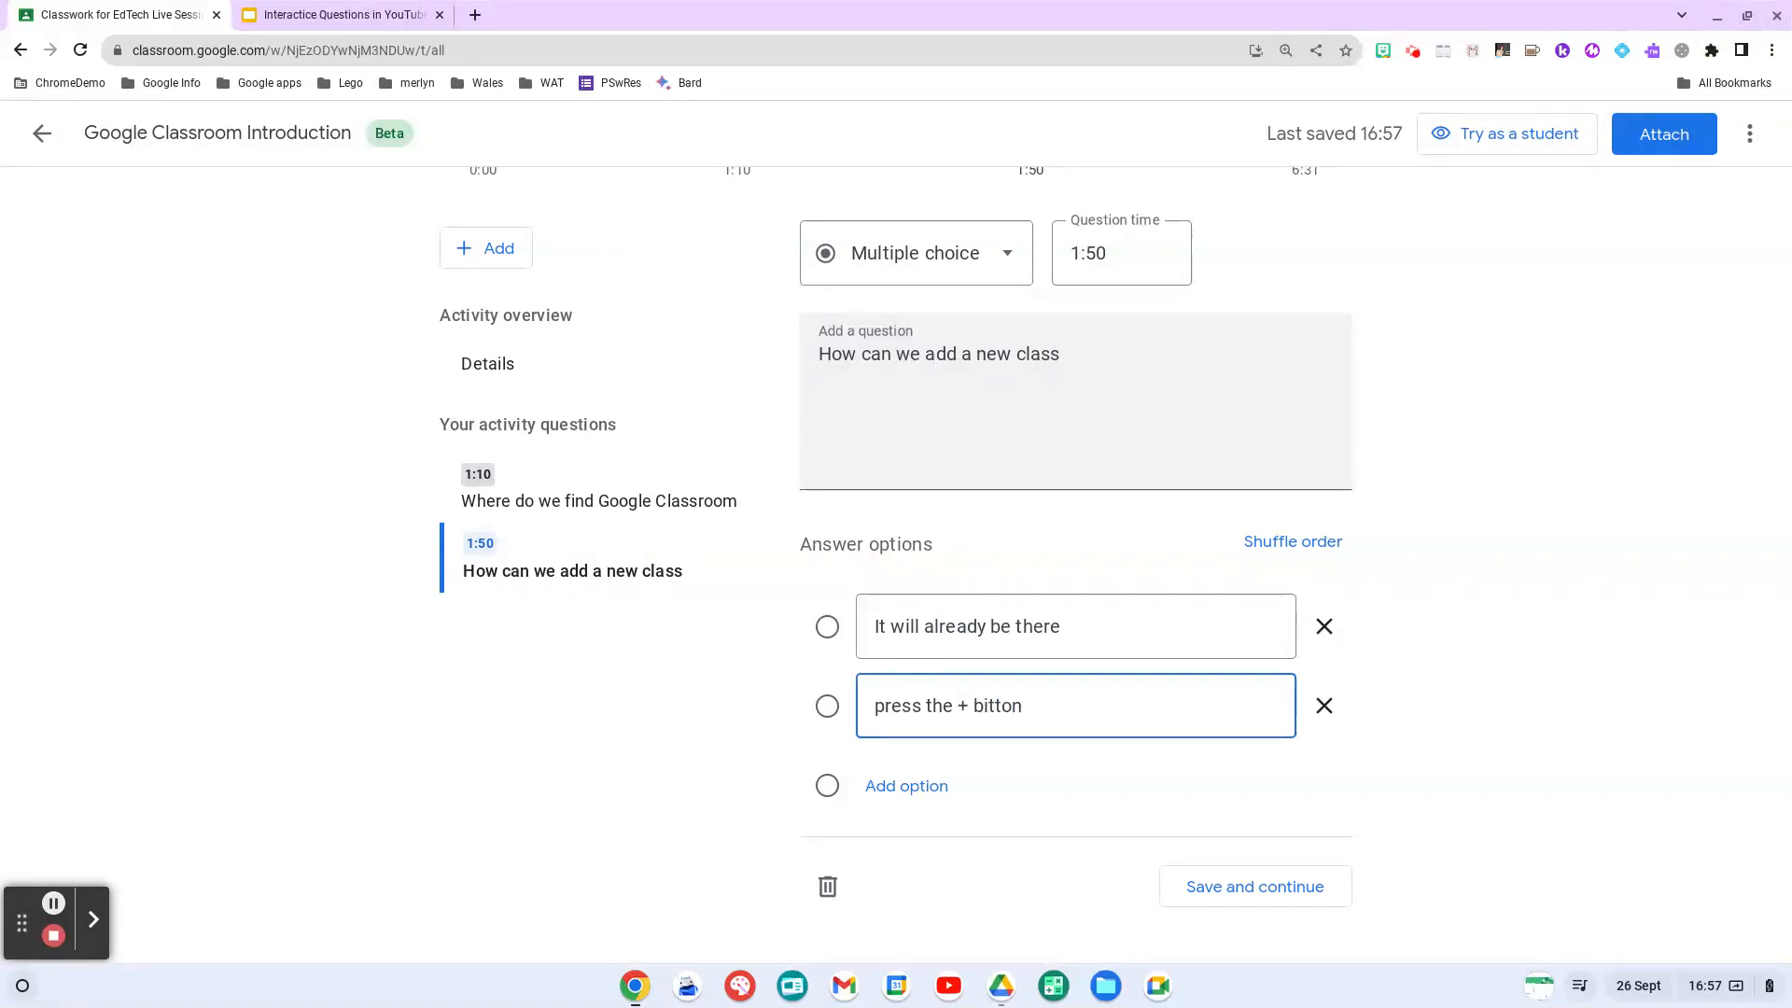
{"action": "key", "text": "BackSpace"}
{"action": "key", "text": "BackSpace"}
{"action": "key", "text": "BackSpace"}
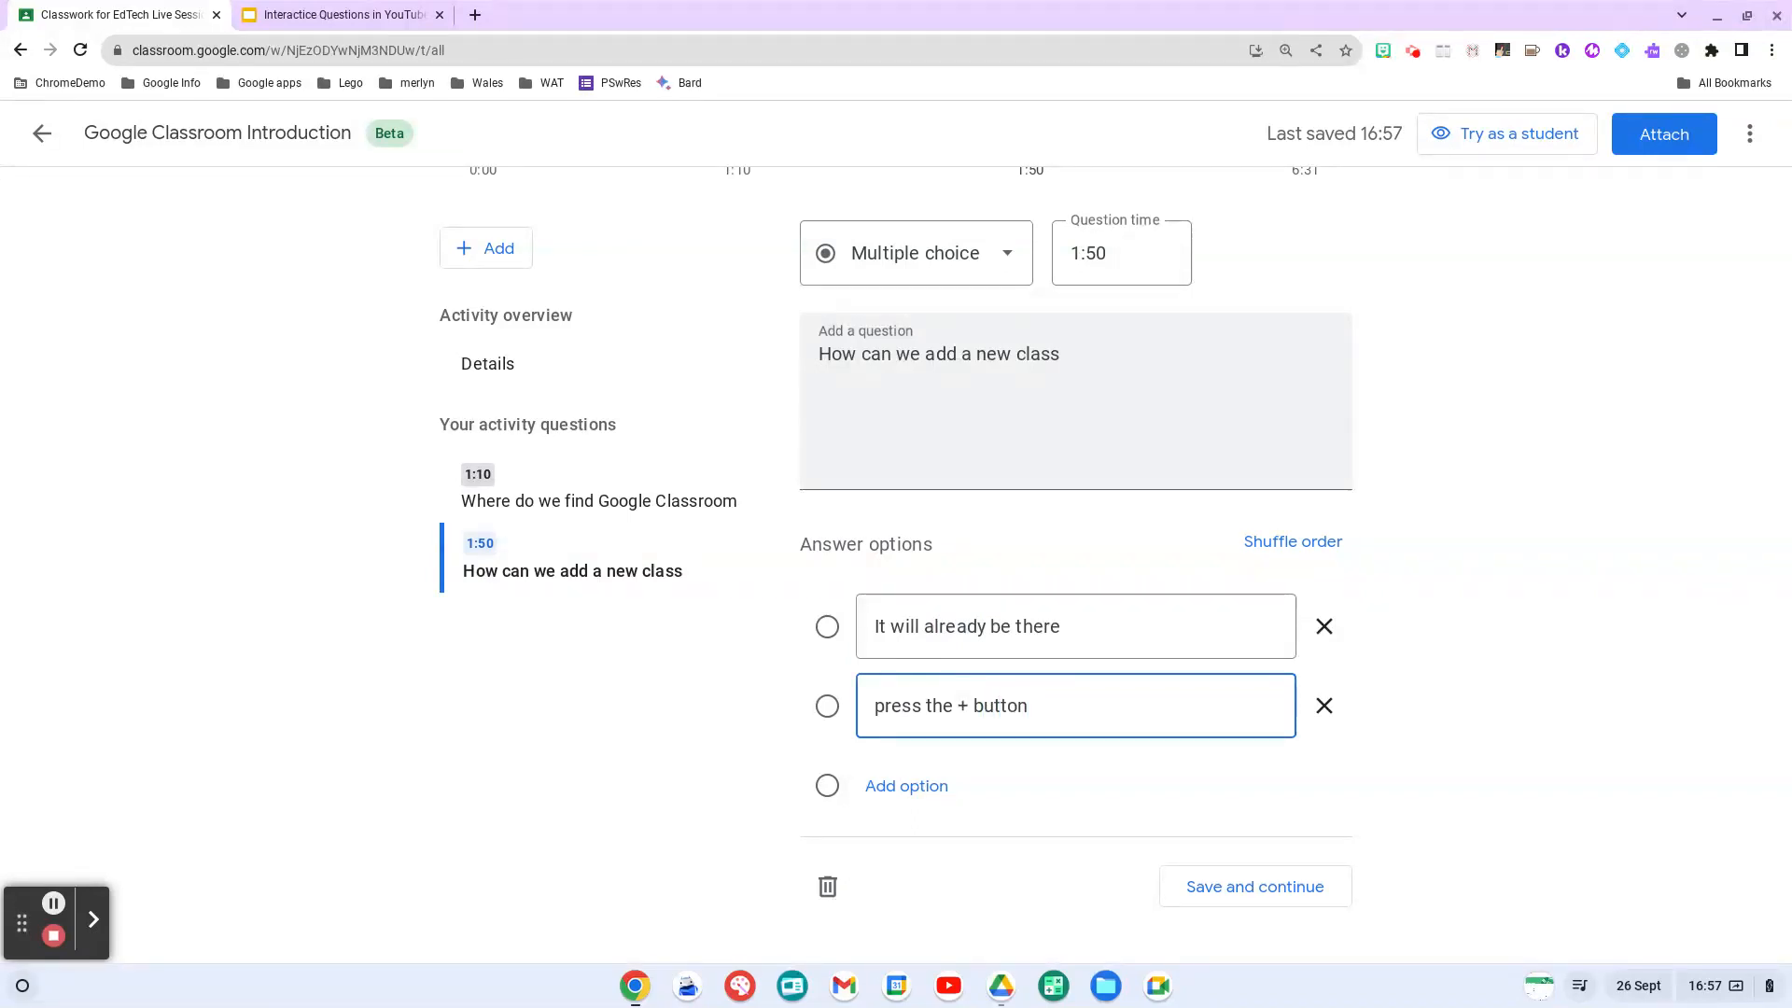
Mark "press the + button" as the correct answer and save the multiple choice question.
{"action": "left_click", "coordinate": [827, 707]}
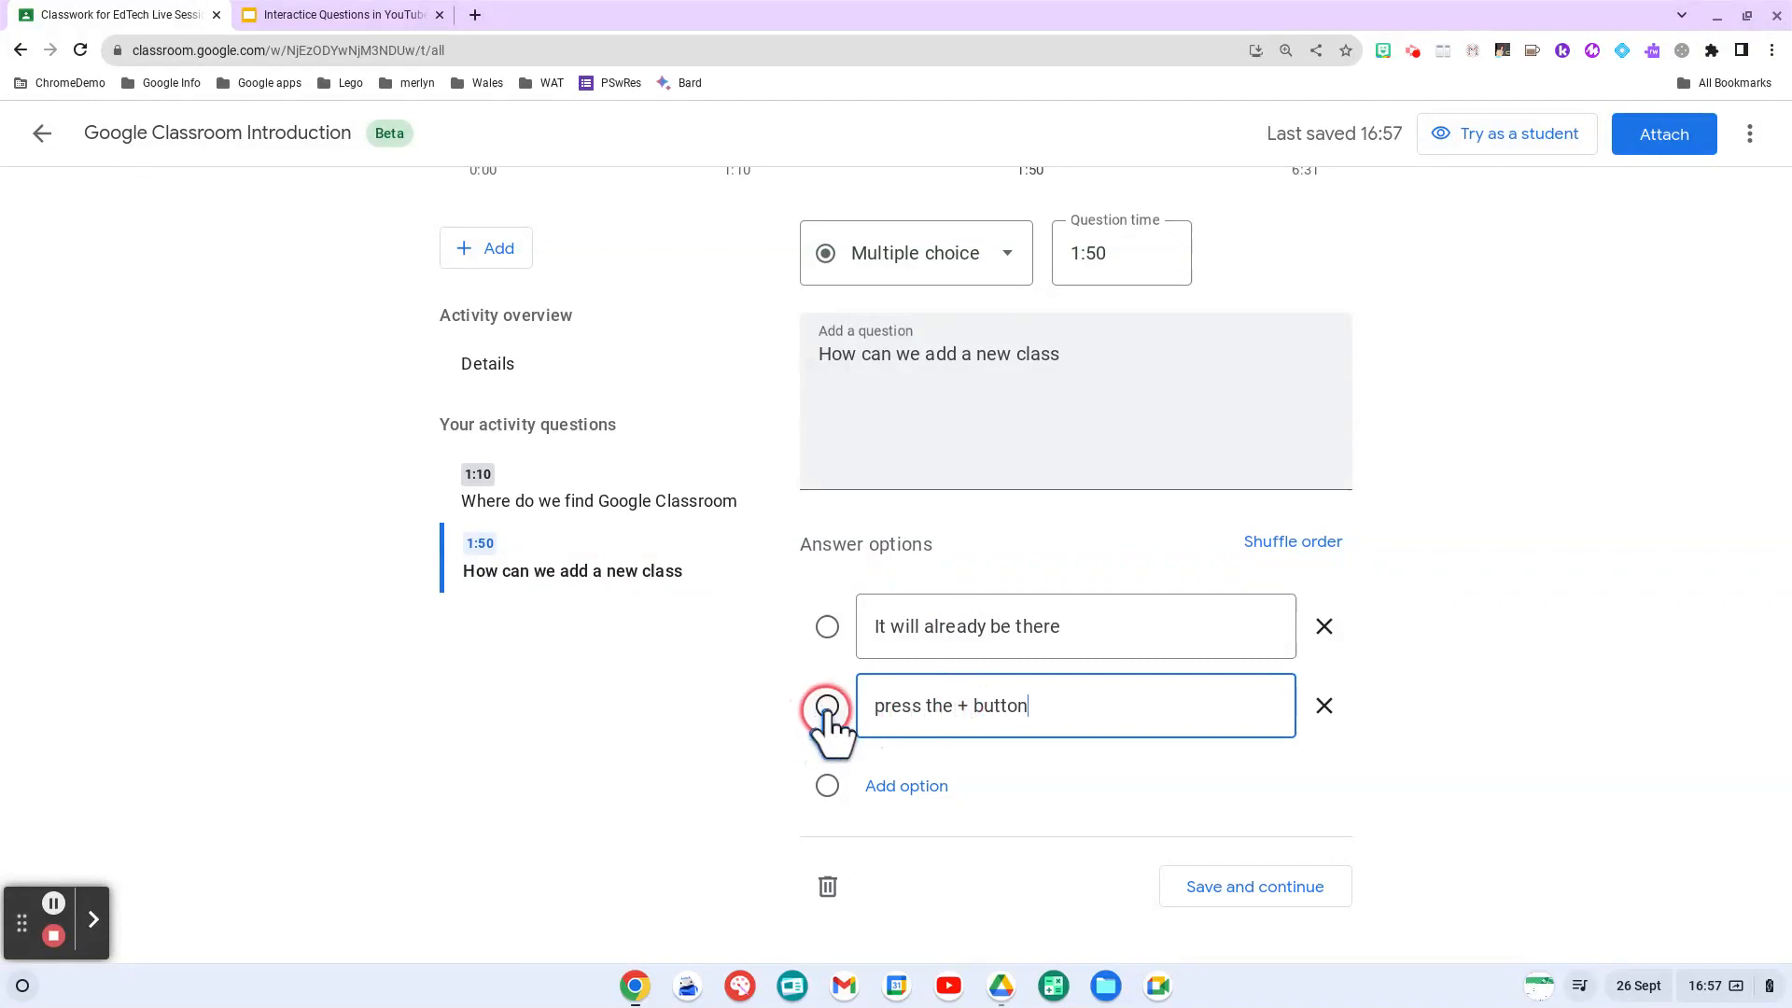
{"action": "left_click", "coordinate": [828, 707]}
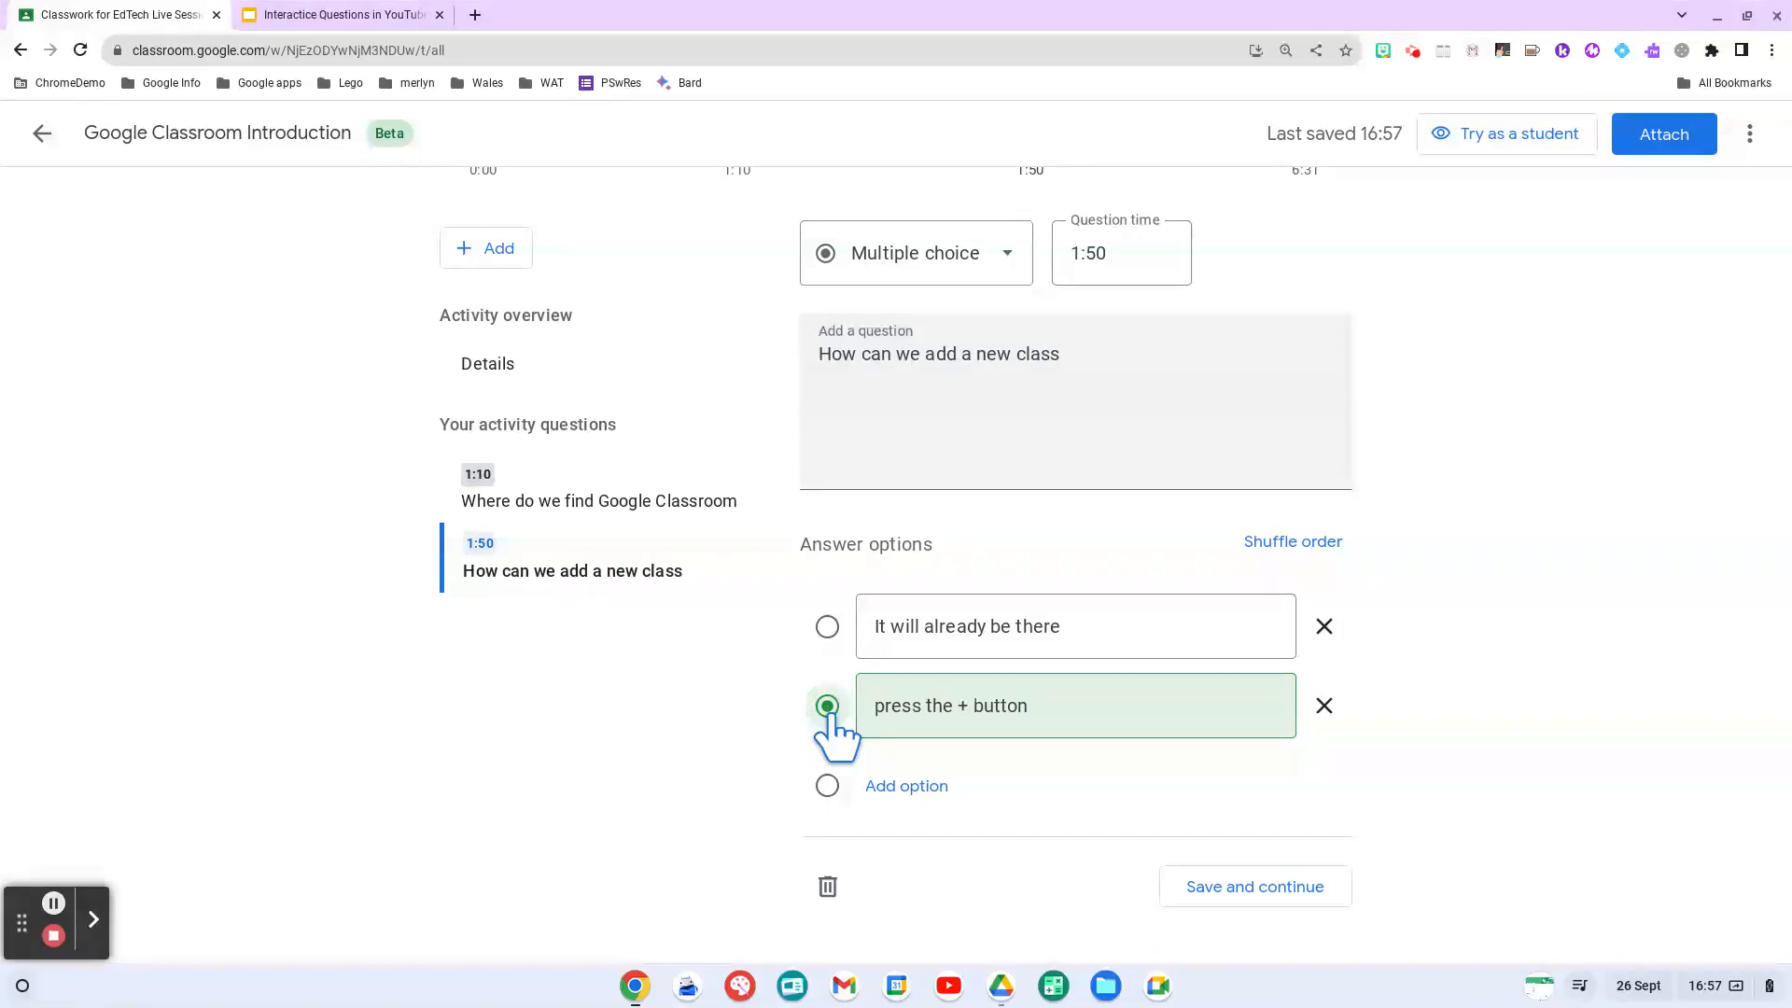
{"action": "left_click", "coordinate": [1182, 877]}
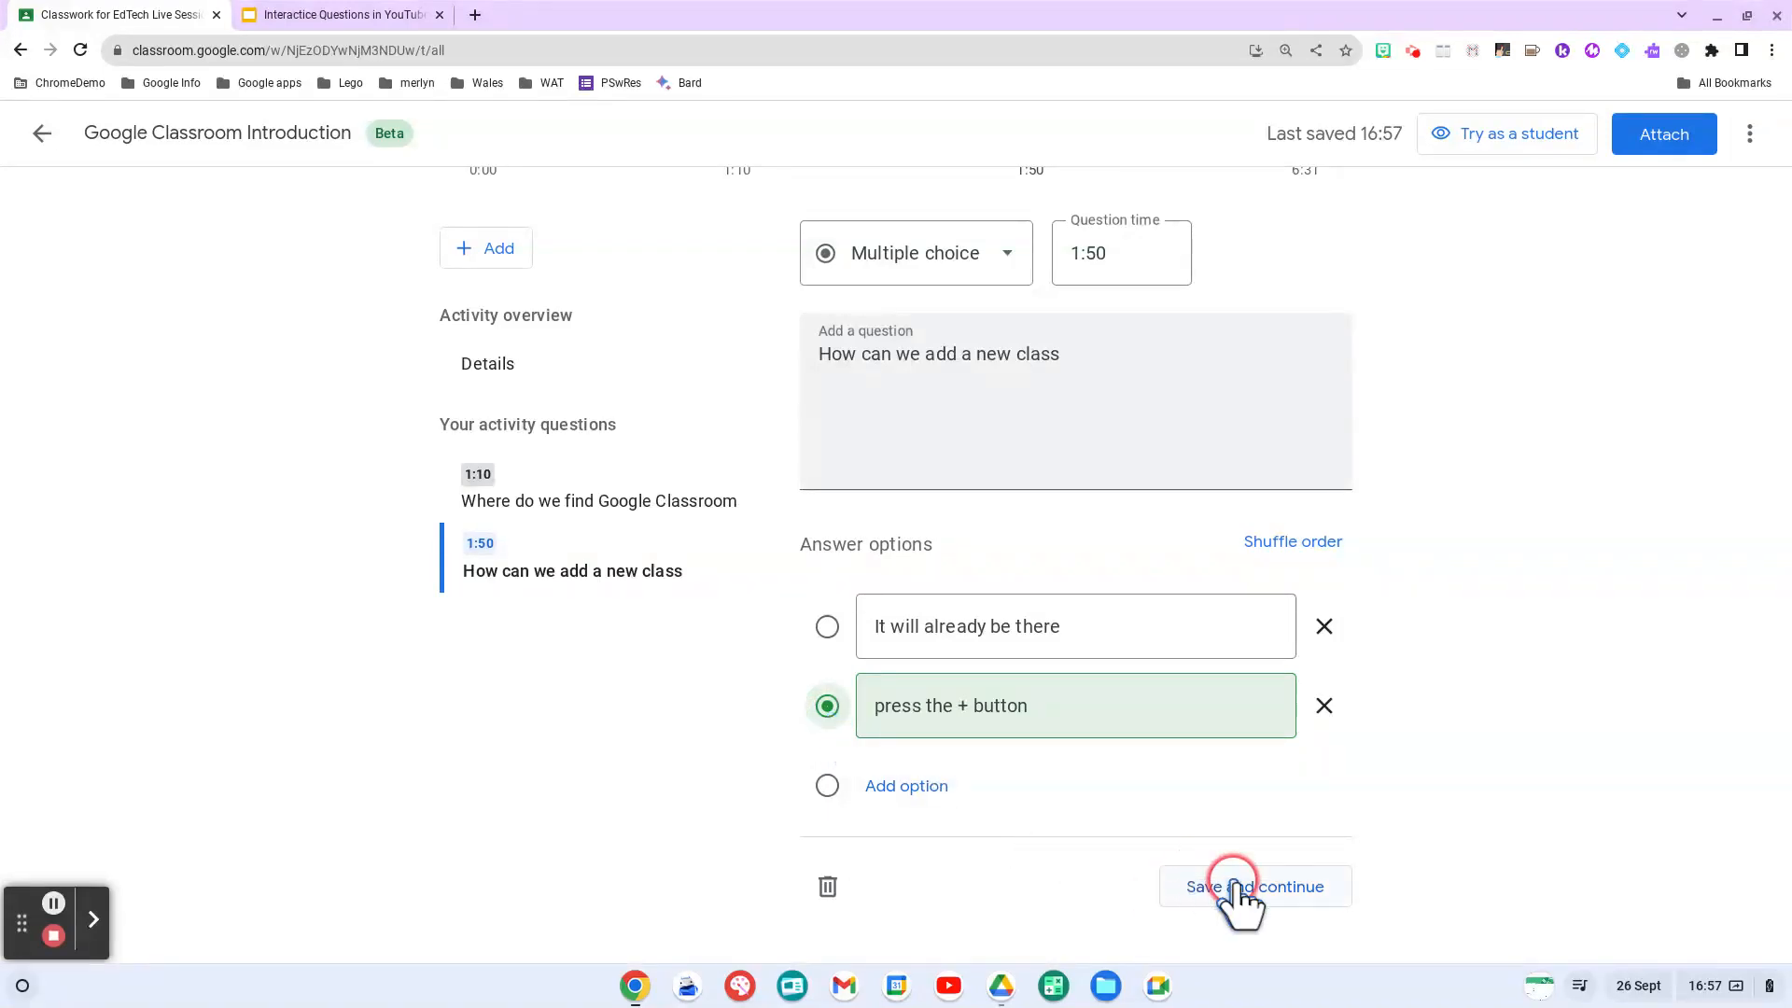
{"action": "left_click", "coordinate": [1232, 877]}
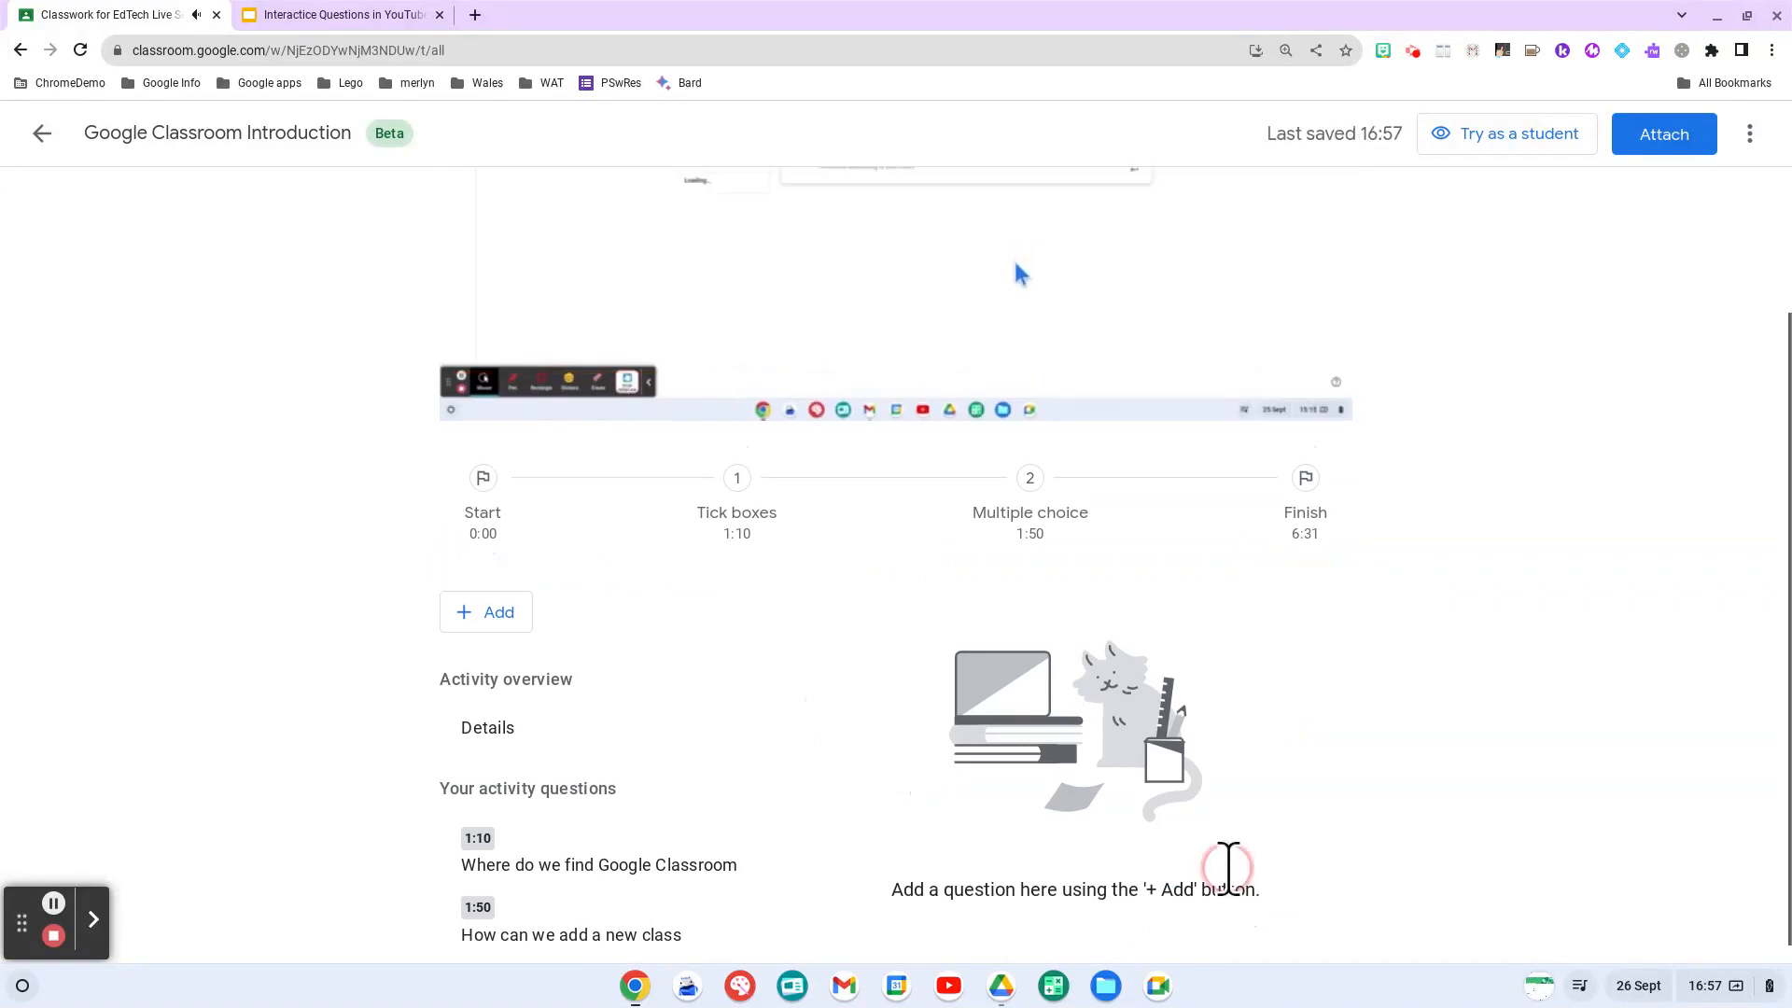
Pause the resumed video at 1:55.
{"action": "scroll", "coordinate": [1228, 868], "scroll_direction": "up", "scroll_amount": 1}
{"action": "mouse_move", "coordinate": [537, 457]}
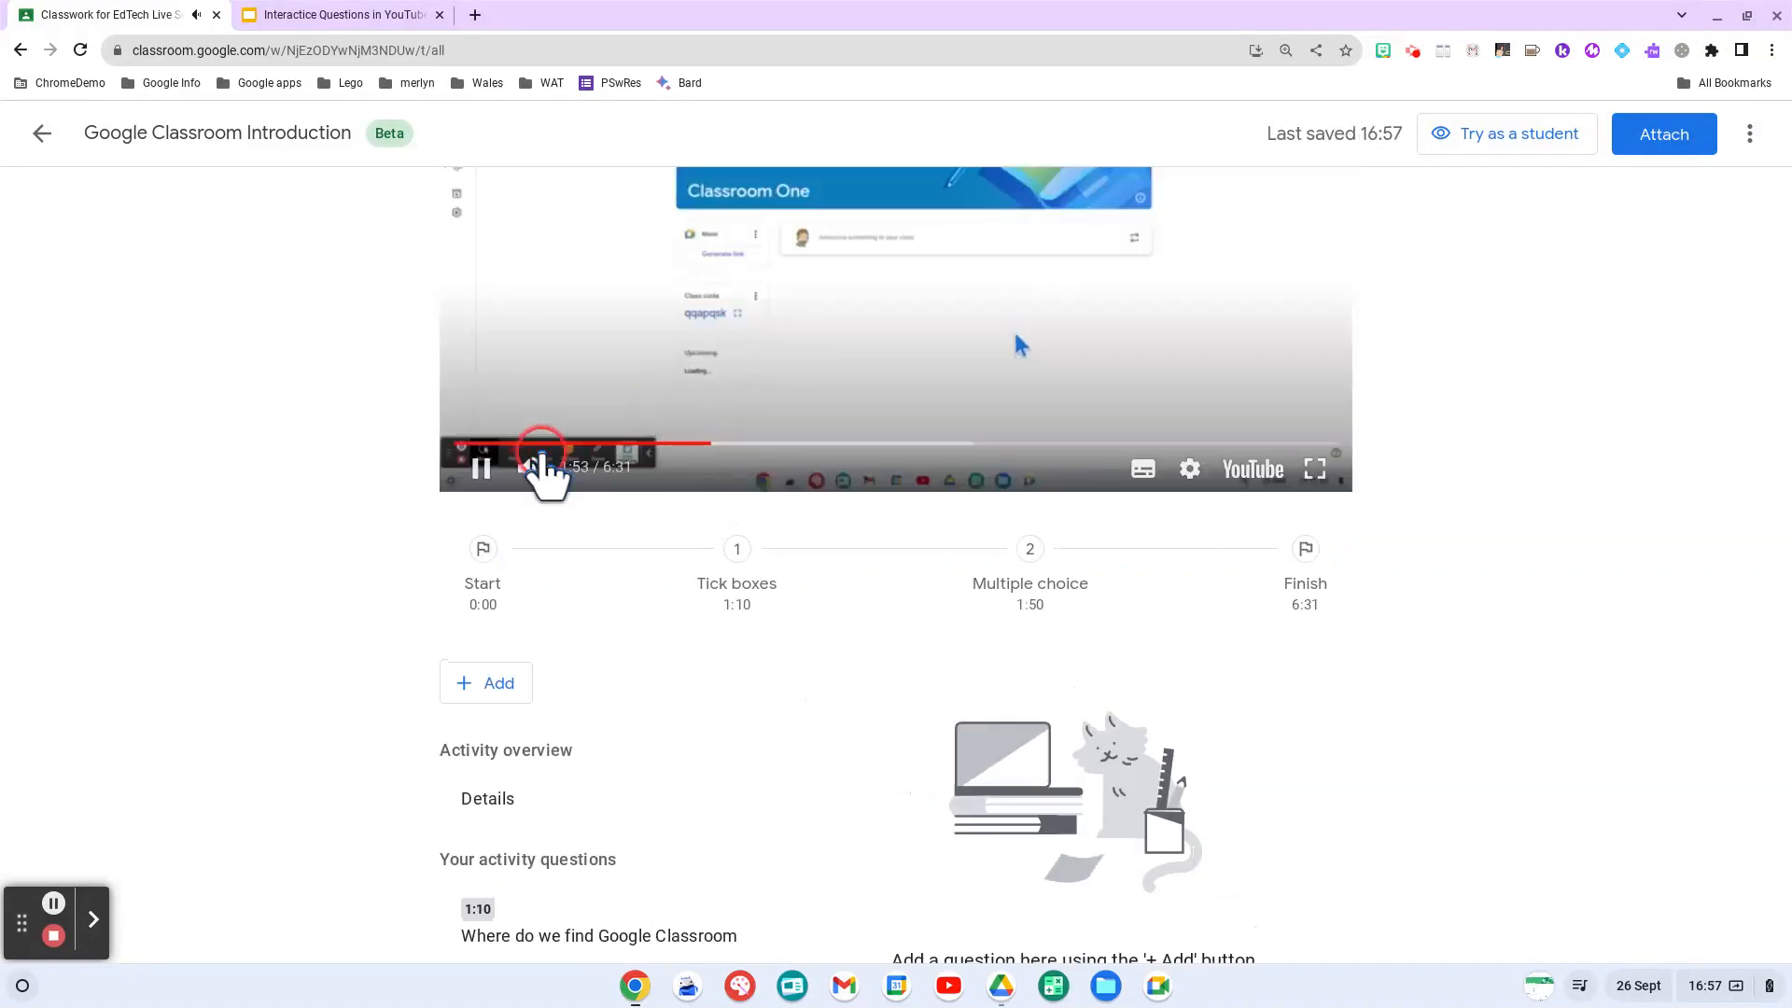
{"action": "left_click", "coordinate": [487, 469]}
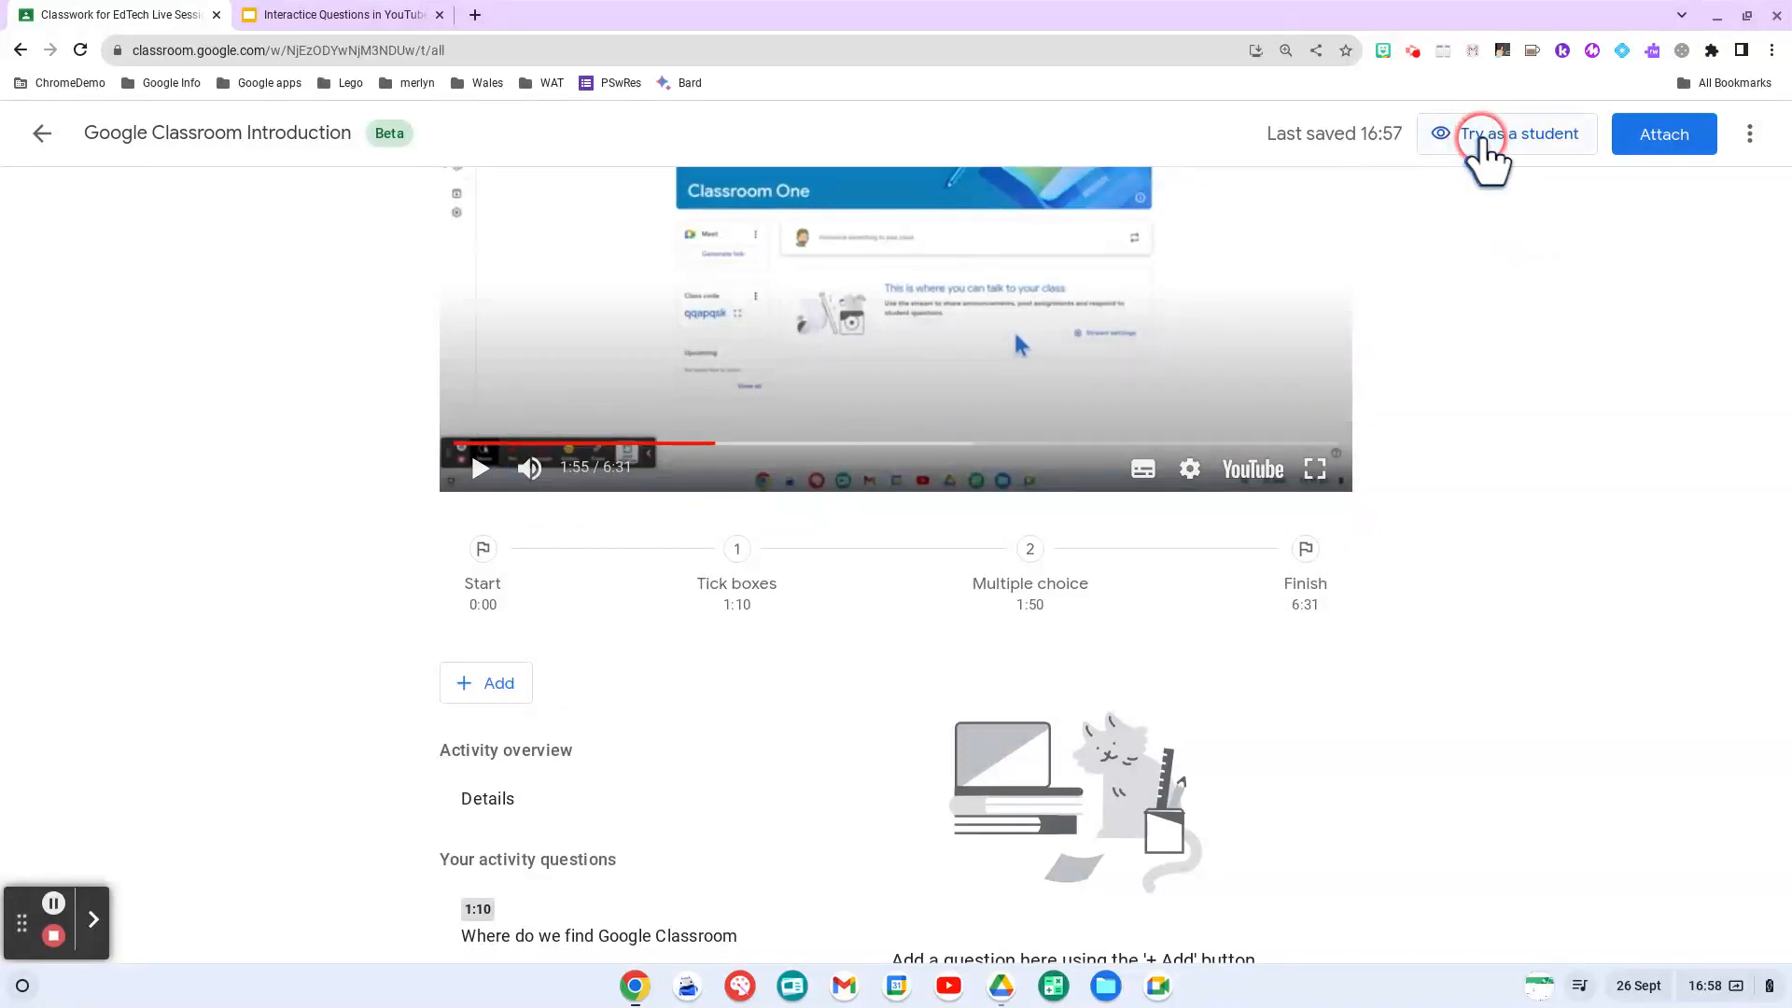
Open the activity in the student preview and review its question timeline and instructions.
{"action": "left_click", "coordinate": [1487, 140]}
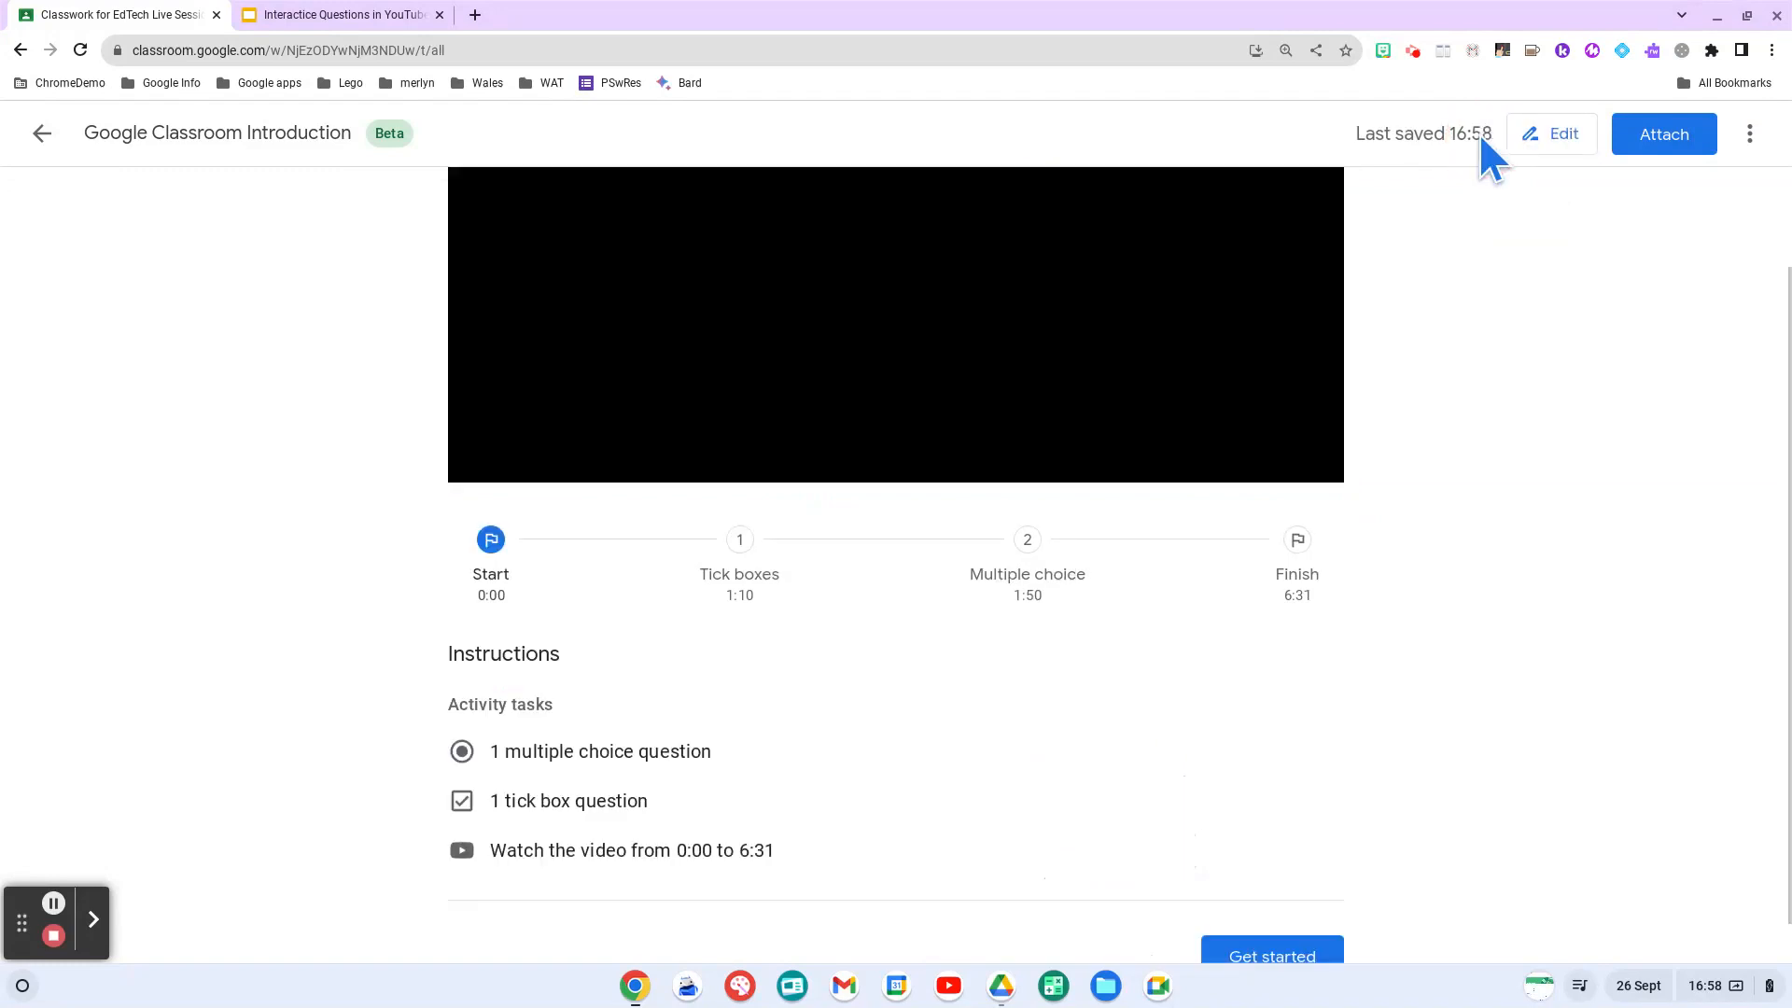
{"action": "left_click", "coordinate": [1330, 516]}
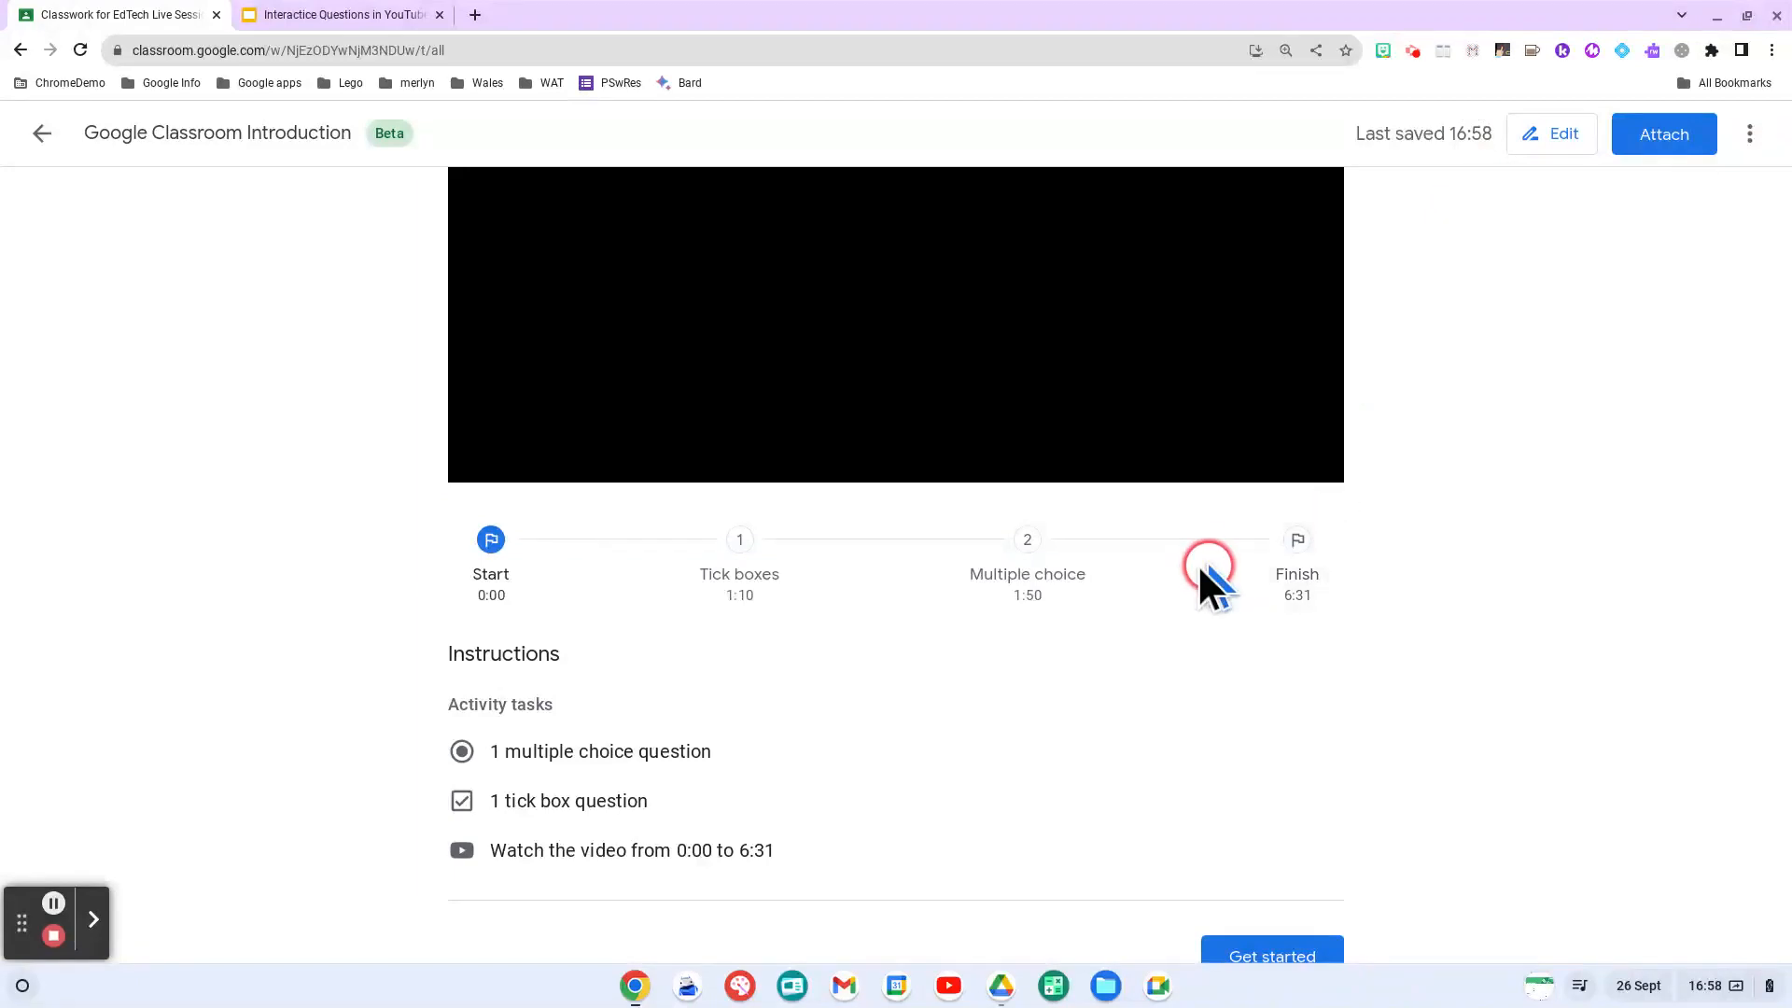
{"action": "left_click", "coordinate": [972, 560]}
{"action": "scroll", "coordinate": [972, 564], "scroll_direction": "up", "scroll_amount": 1}
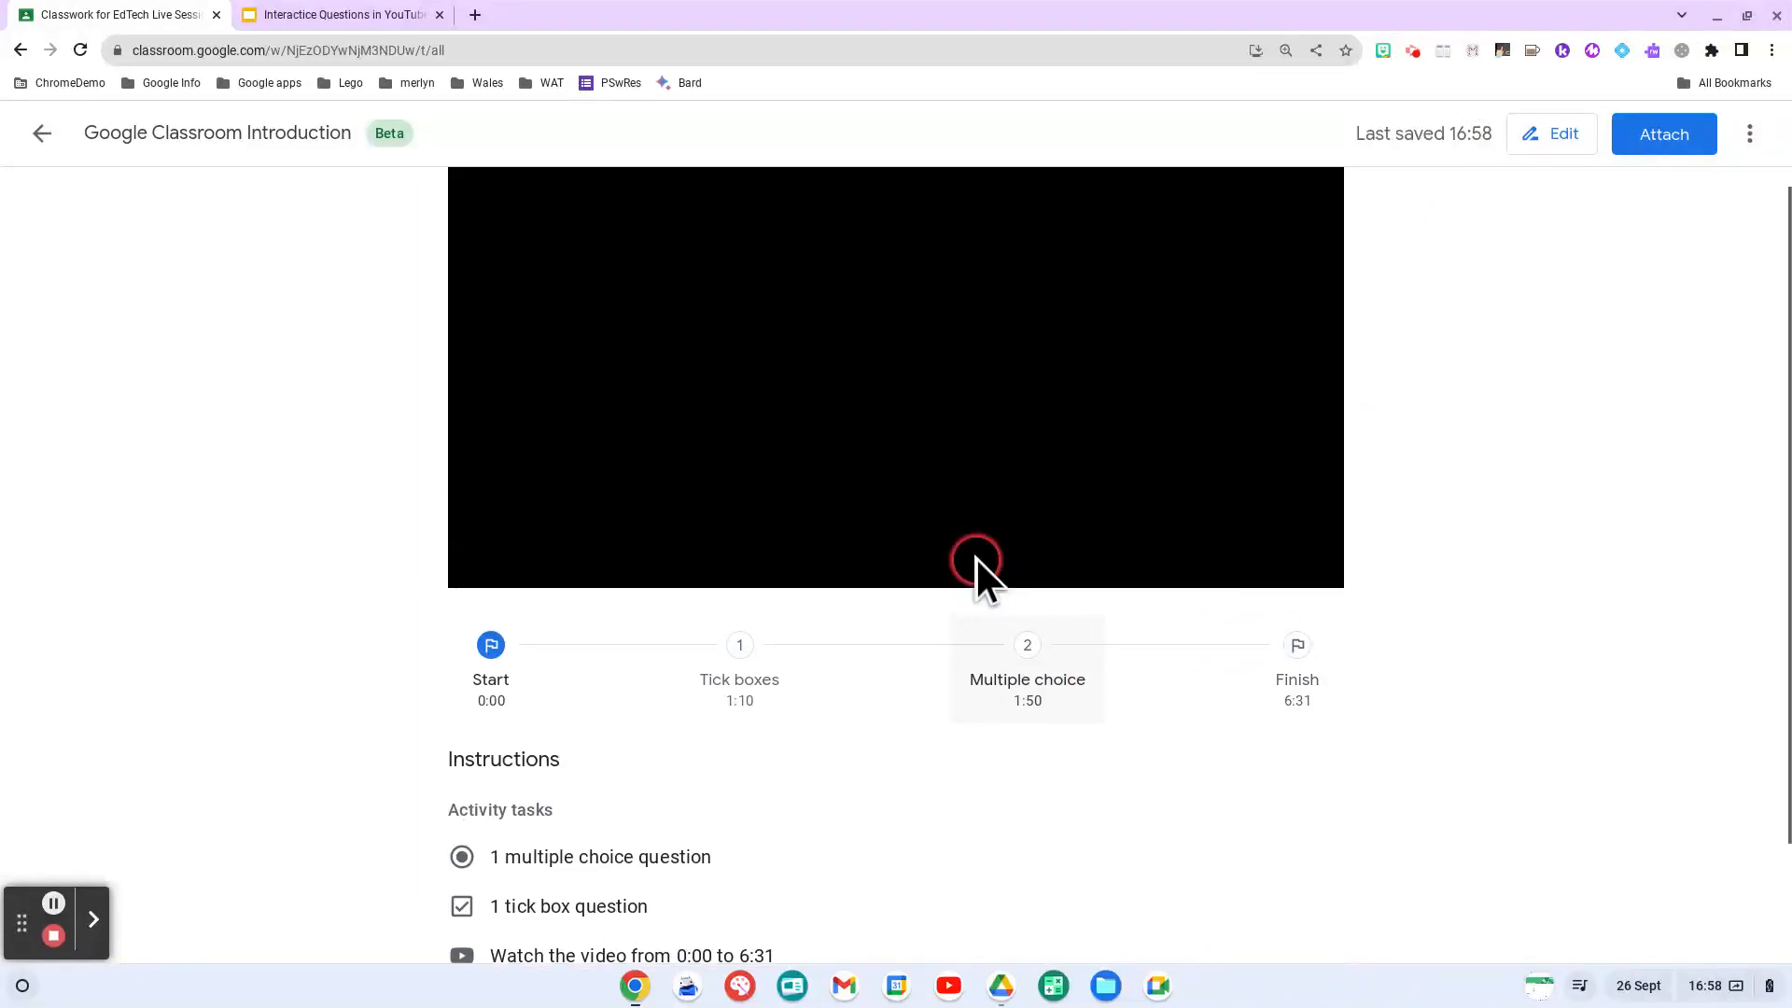
{"action": "scroll", "coordinate": [976, 558], "scroll_direction": "down", "scroll_amount": 2}
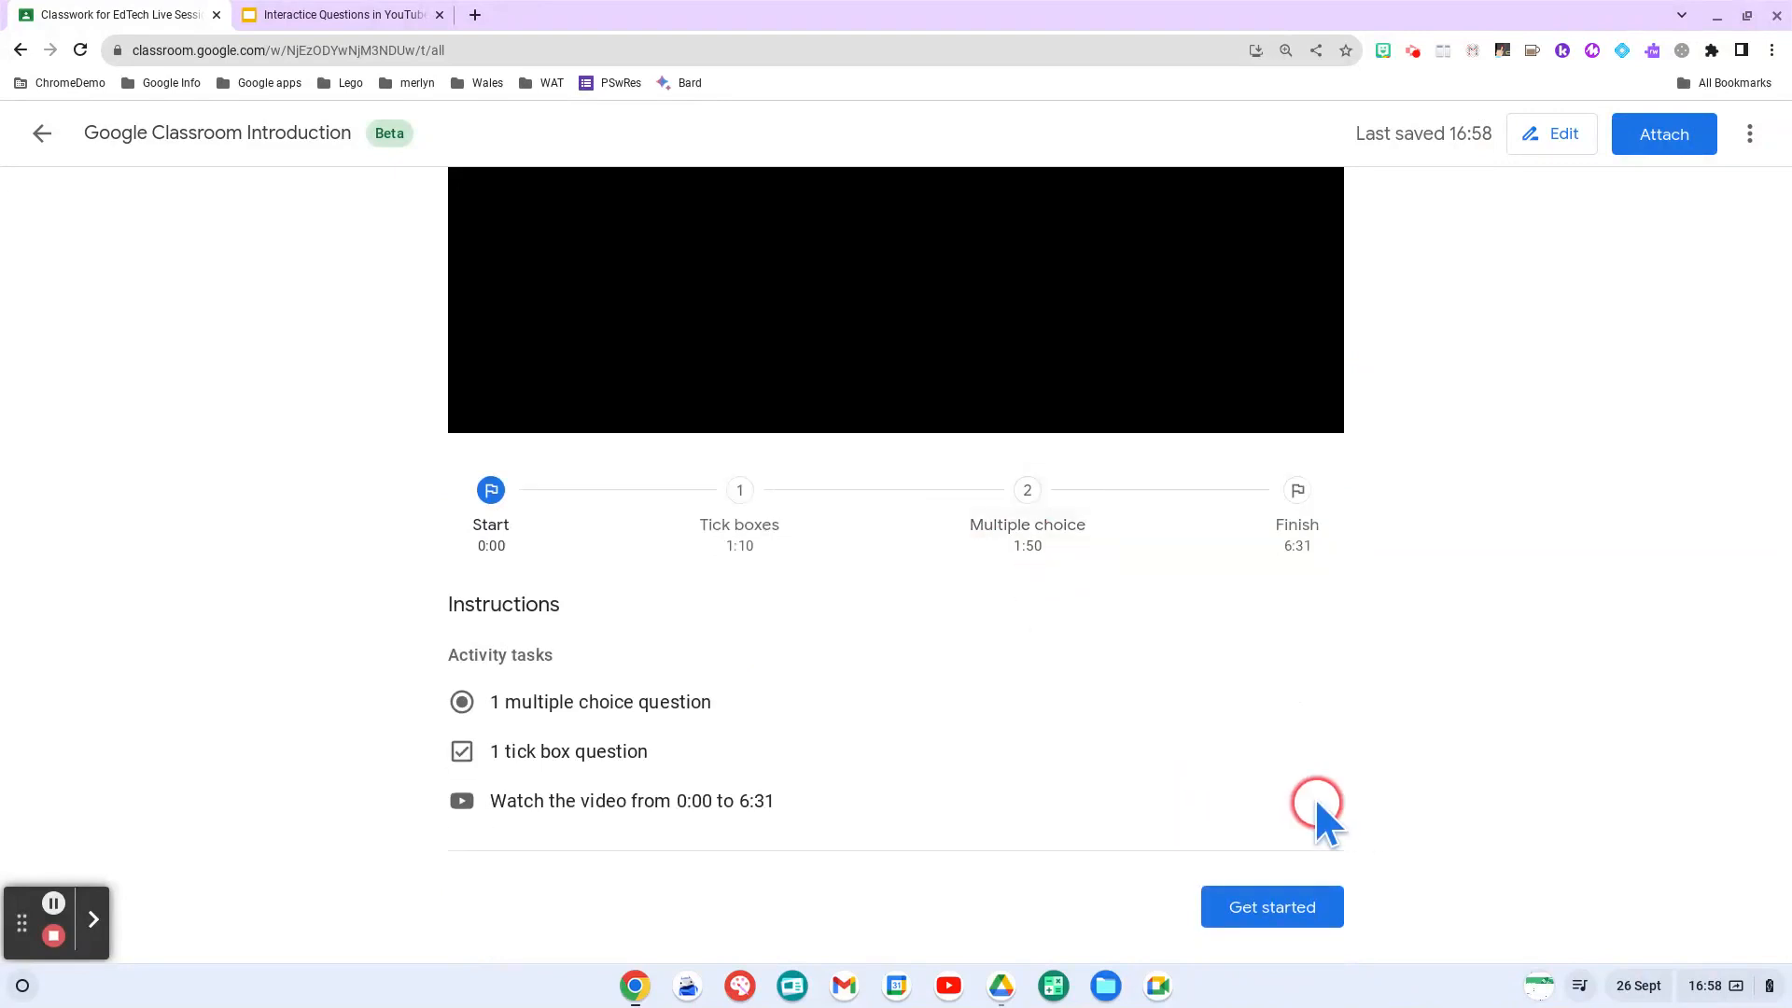
Start the activity as a student so the video begins playing from 0:00.
{"action": "left_click", "coordinate": [1296, 913]}
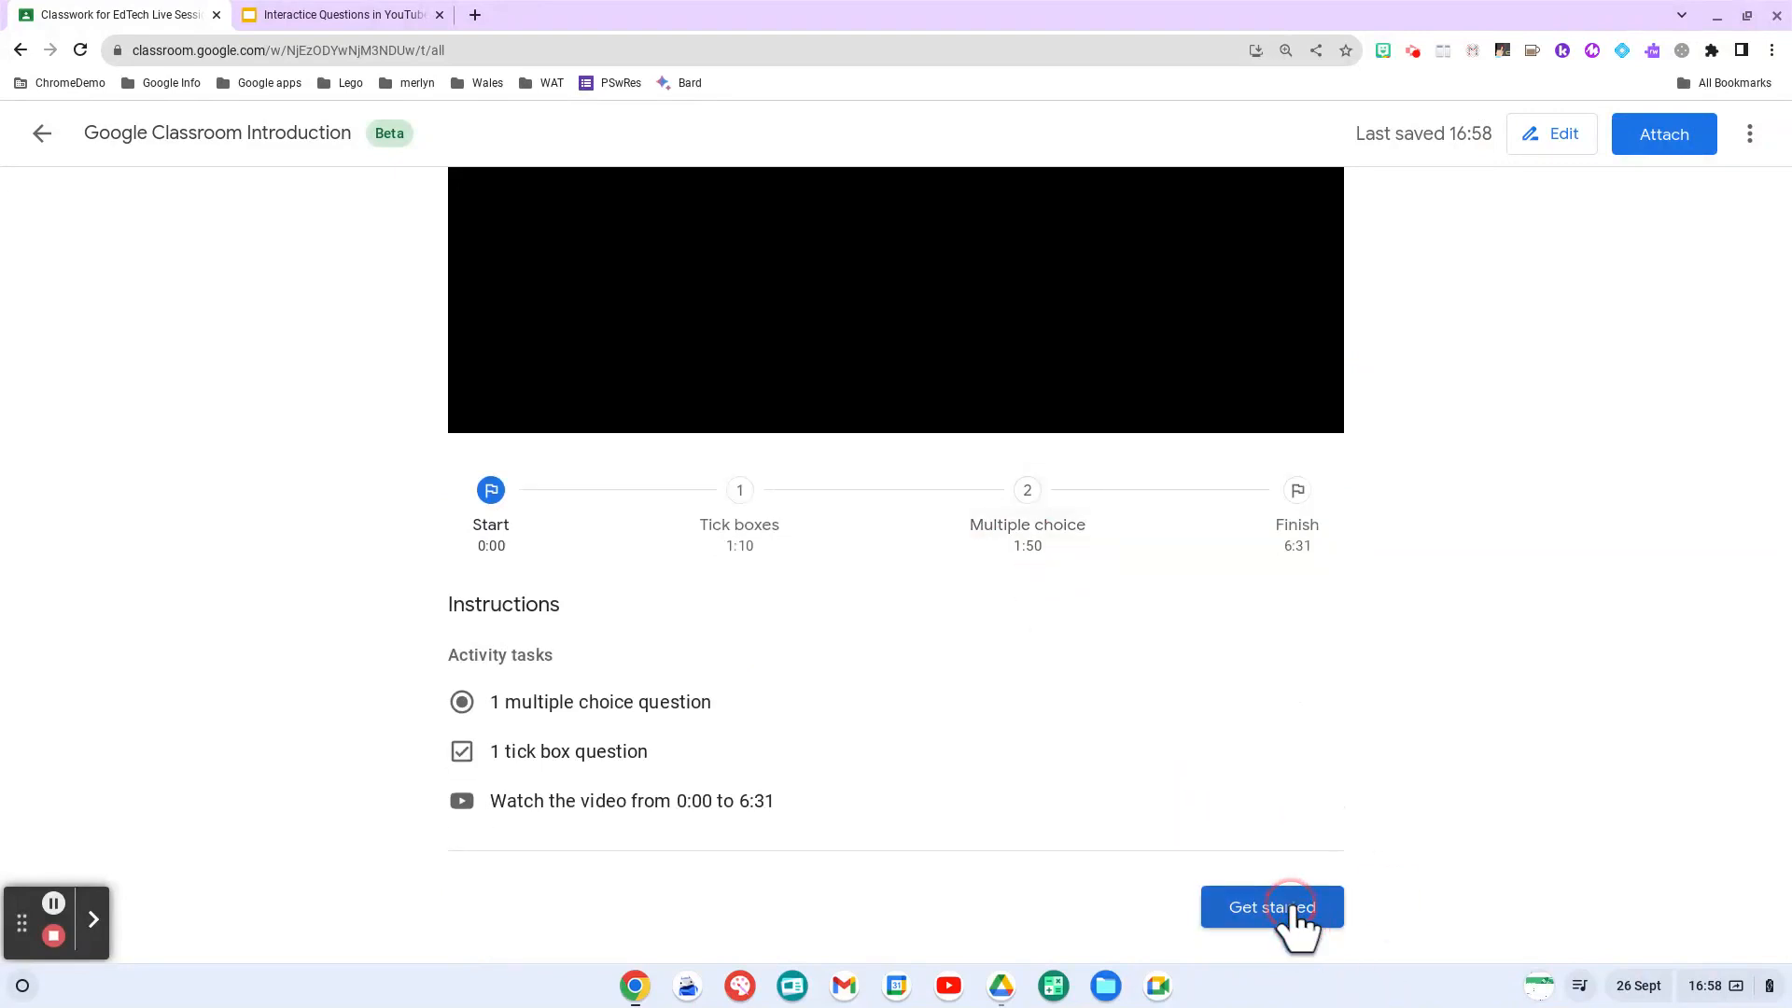
{"action": "left_click", "coordinate": [1276, 881]}
{"action": "scroll", "coordinate": [1150, 715], "scroll_direction": "up", "scroll_amount": 1}
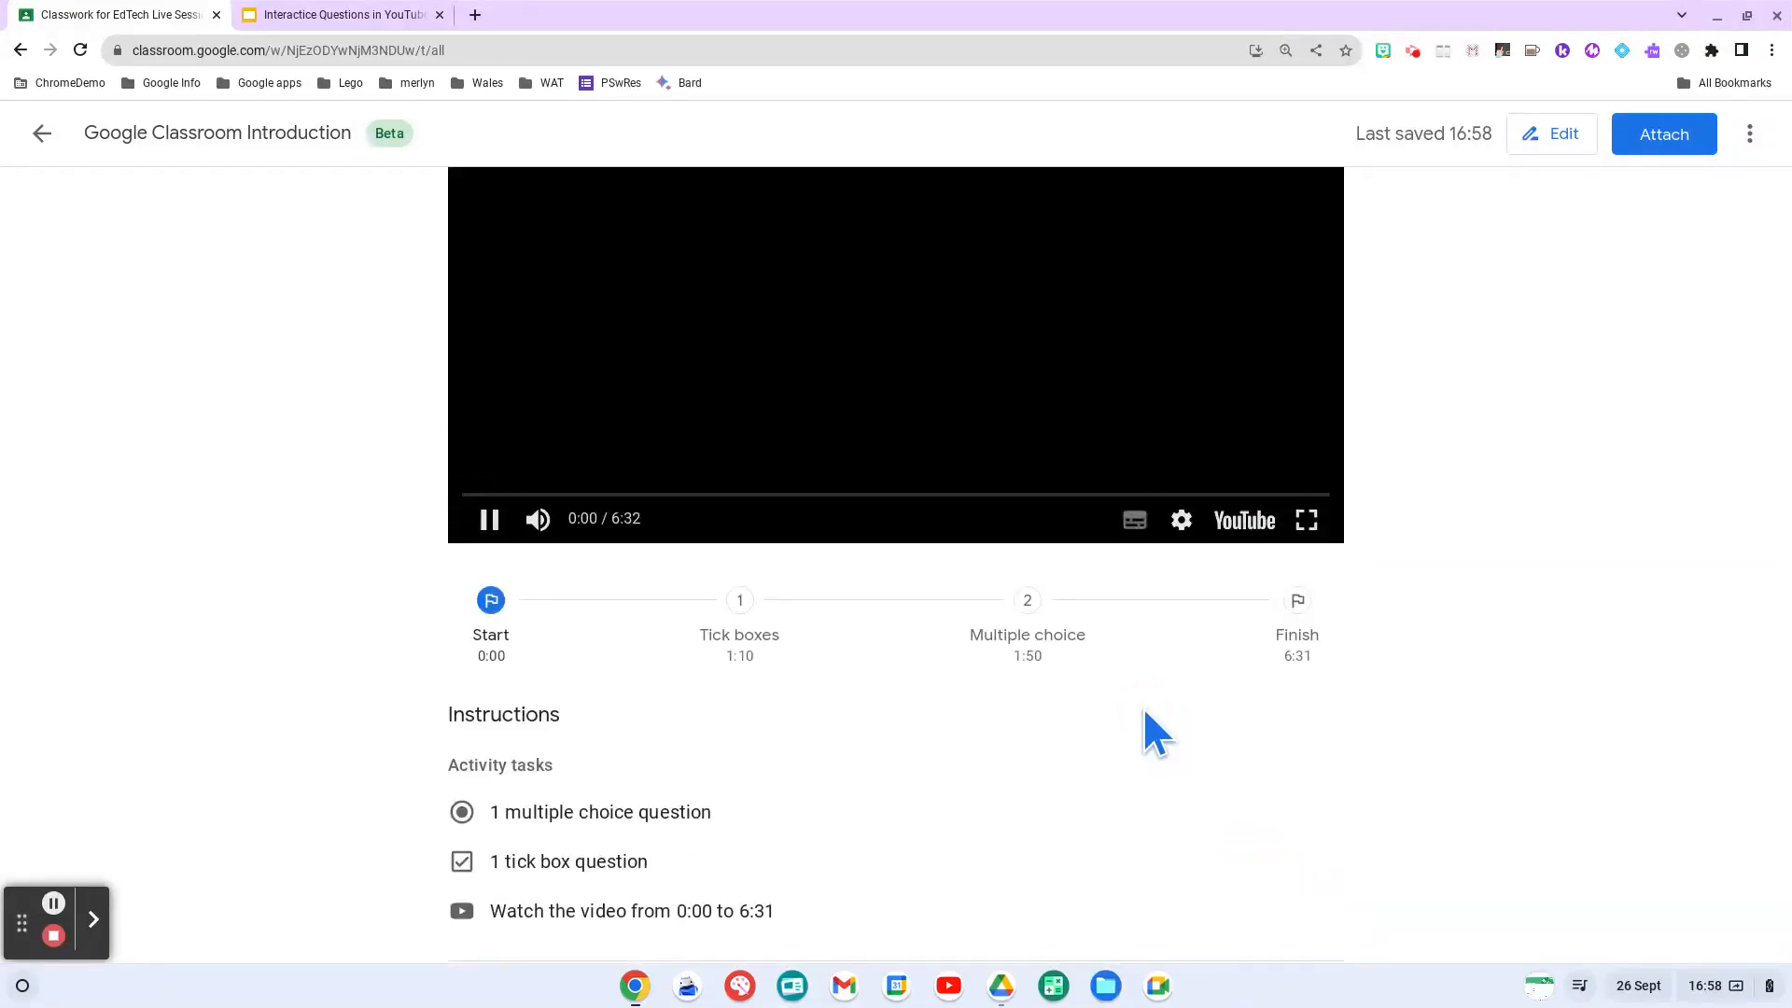
{"action": "scroll", "coordinate": [1144, 709], "scroll_direction": "up", "scroll_amount": 1}
{"action": "left_click", "coordinate": [1144, 710]}
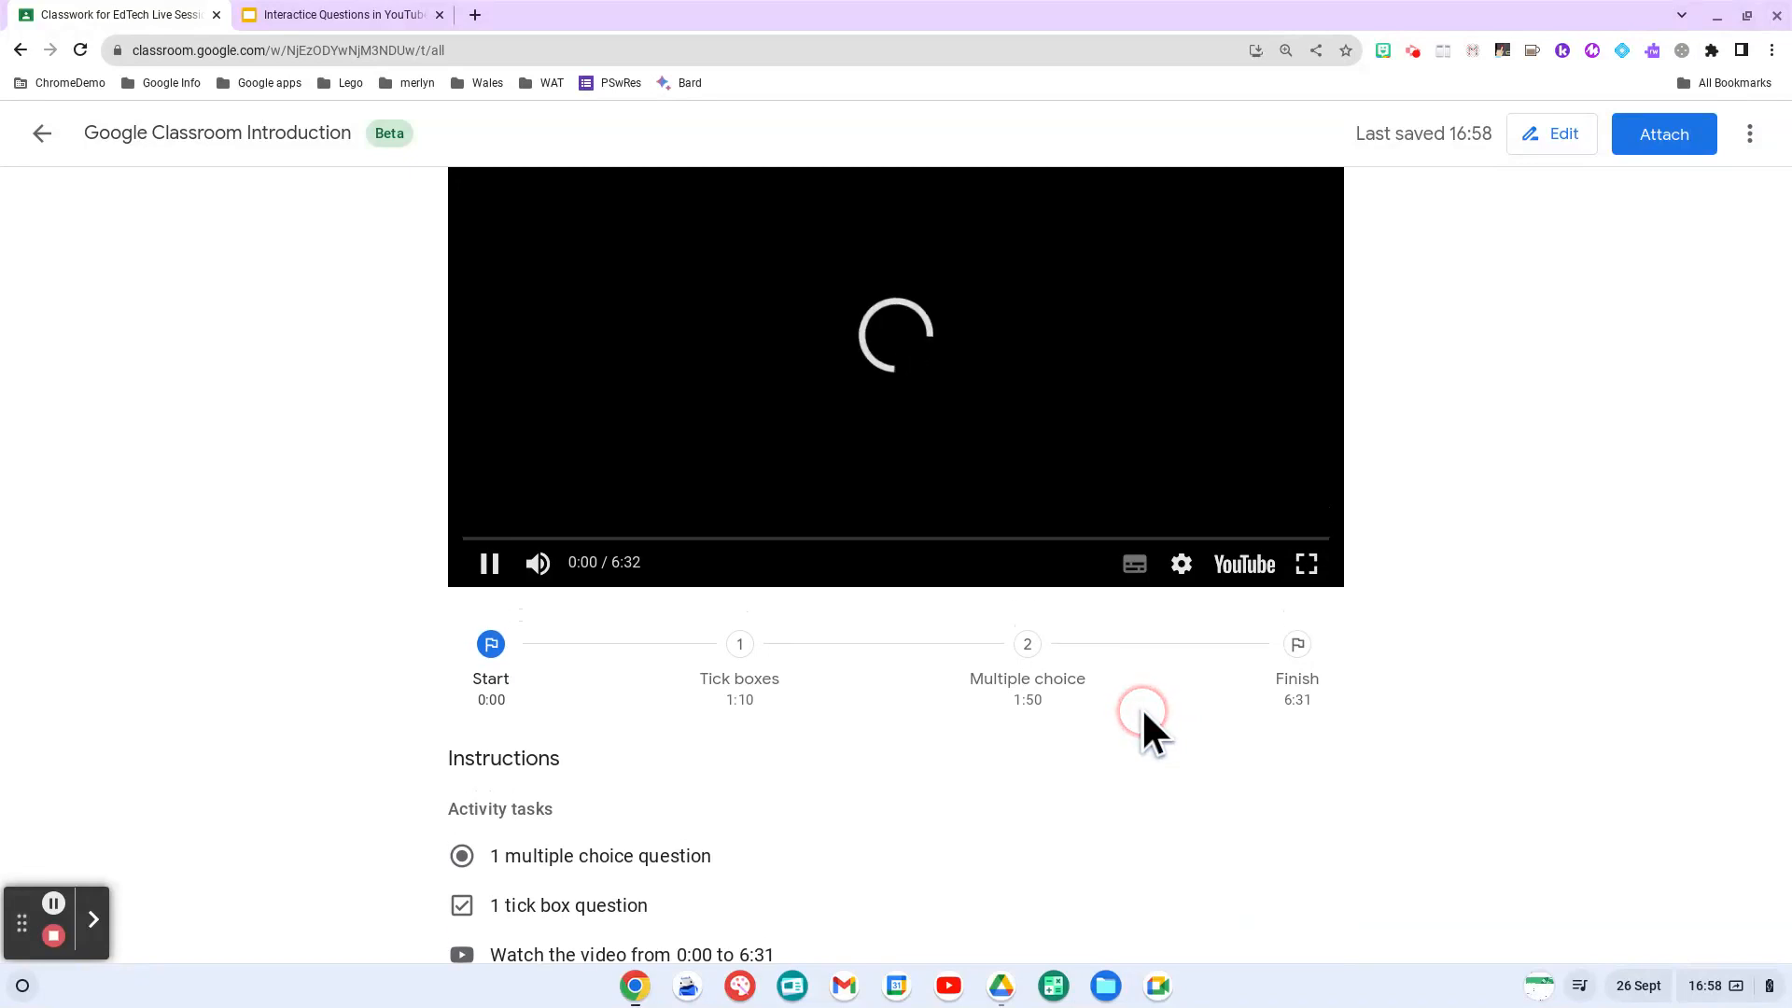
Skip the video ahead to shortly before 1:10 and play it up to the tick boxes question.
{"action": "left_click", "coordinate": [658, 653]}
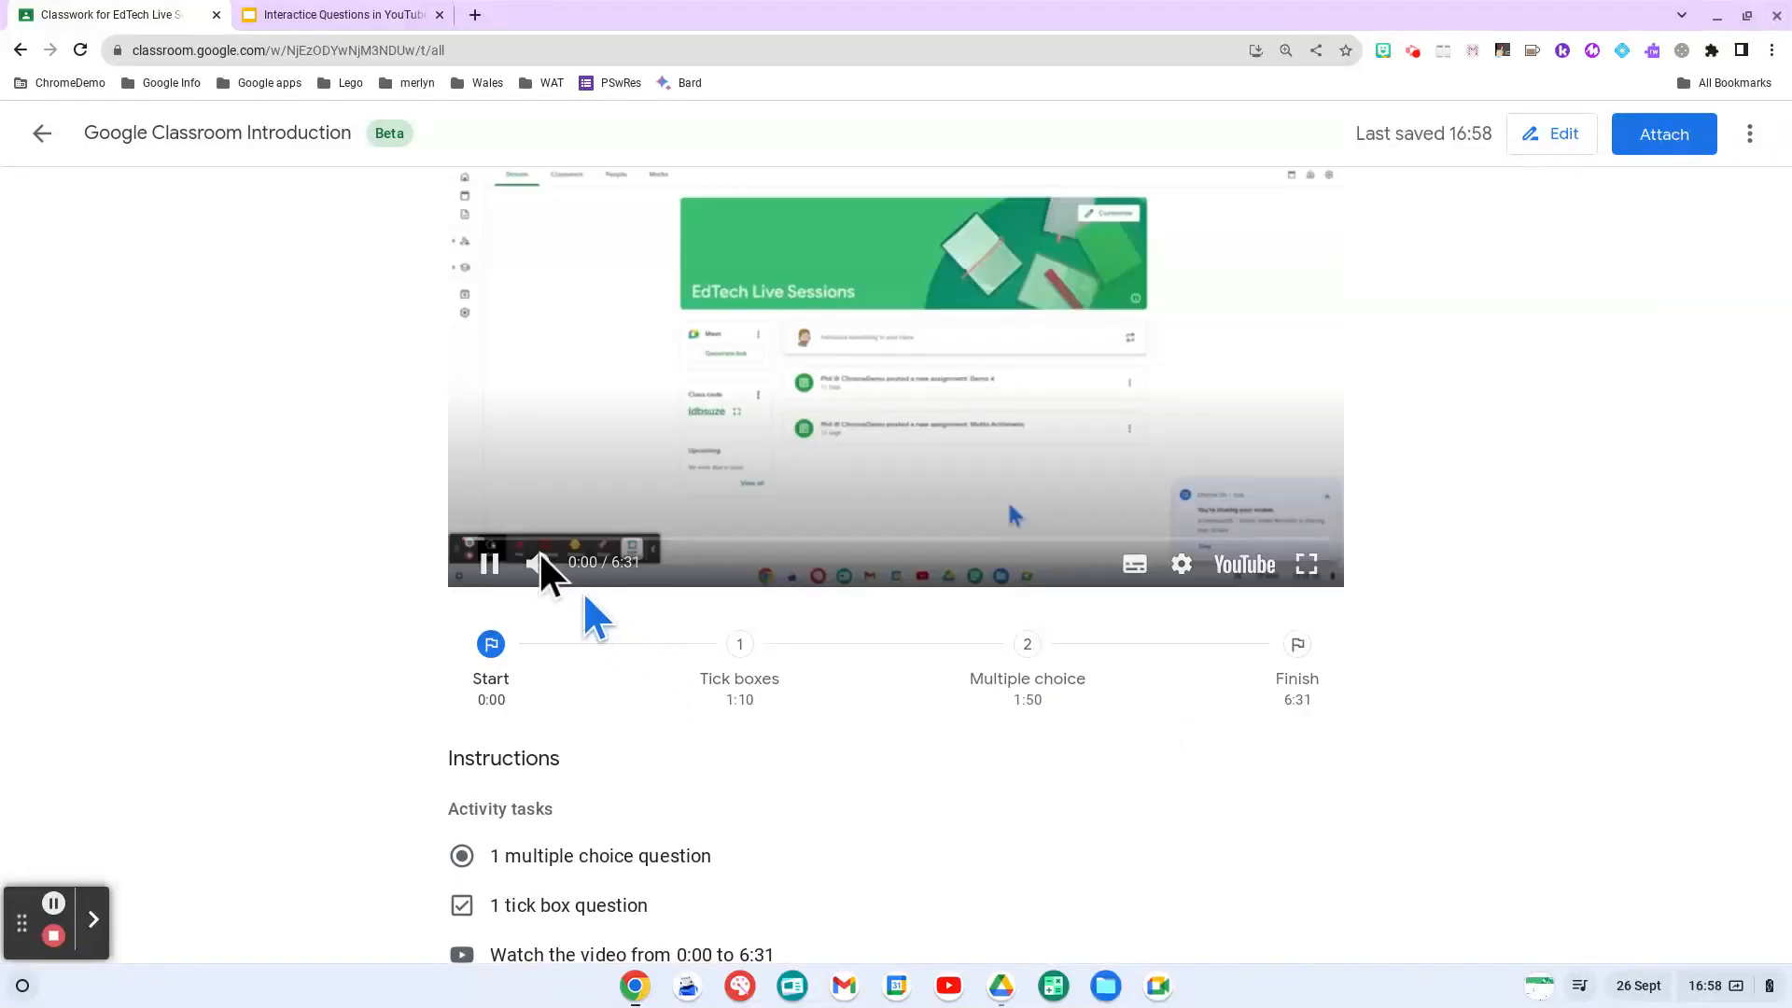
{"action": "left_click", "coordinate": [491, 672]}
{"action": "left_click_drag", "start_coordinate": [471, 652], "coordinate": [598, 652]}
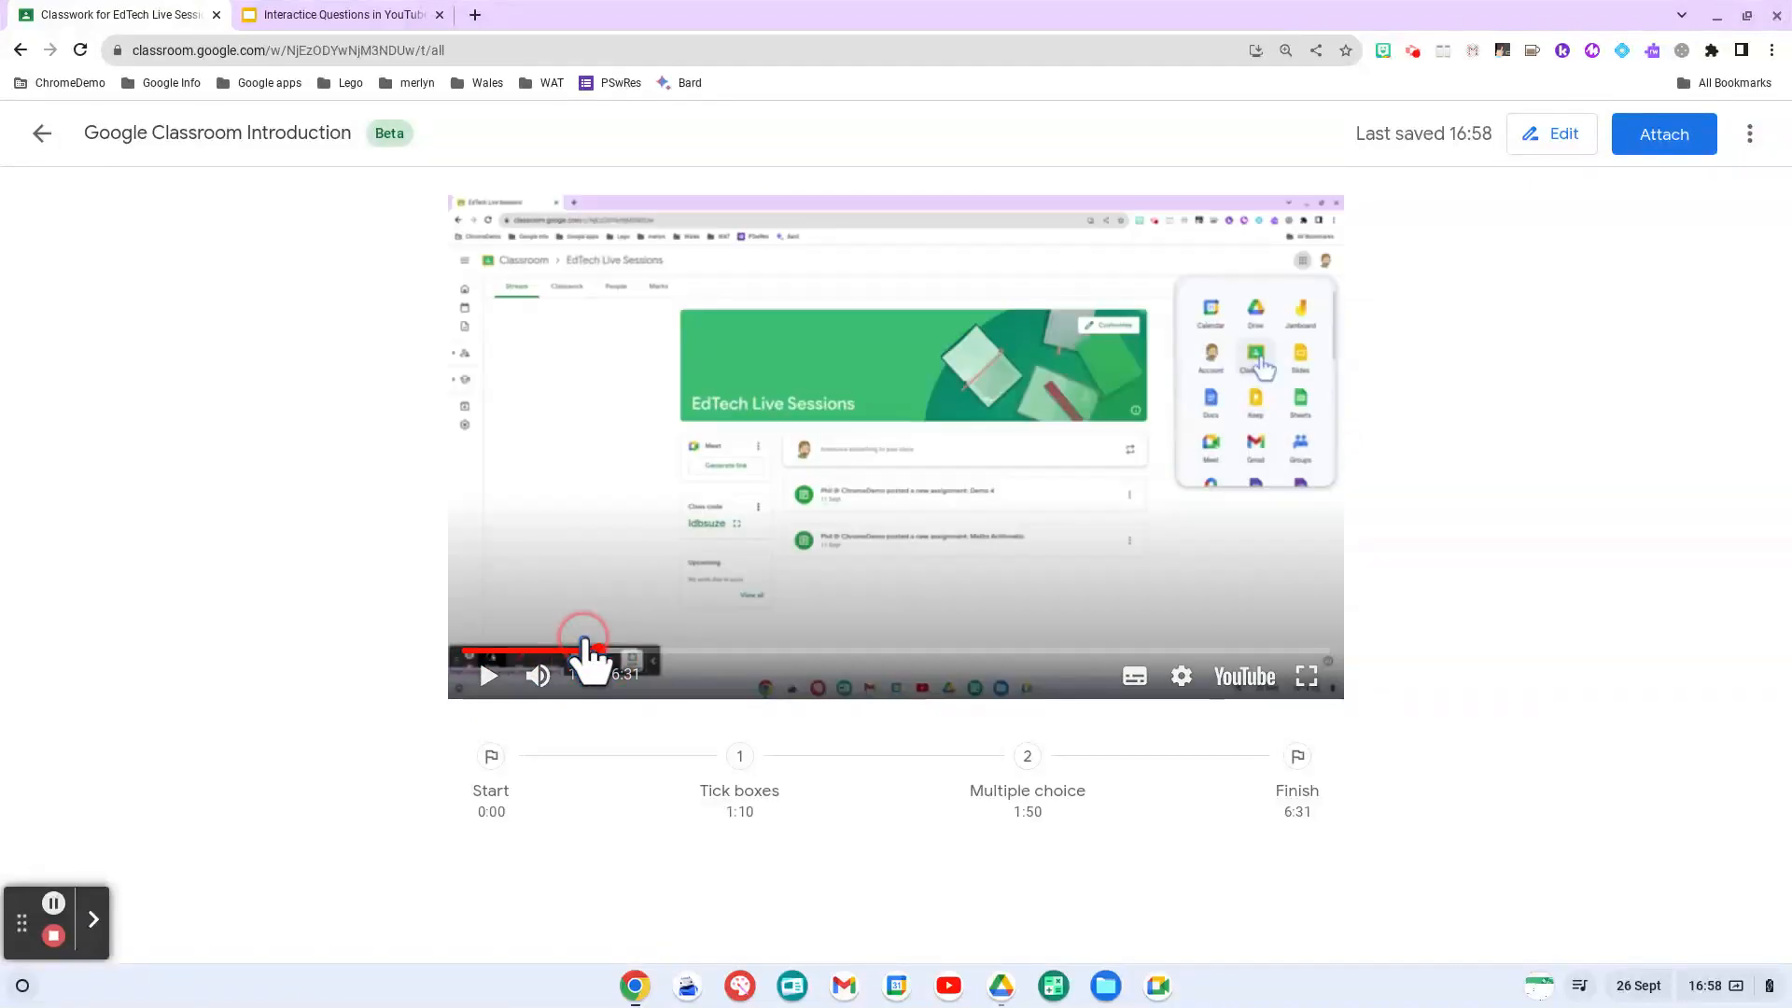
{"action": "left_click", "coordinate": [487, 673]}
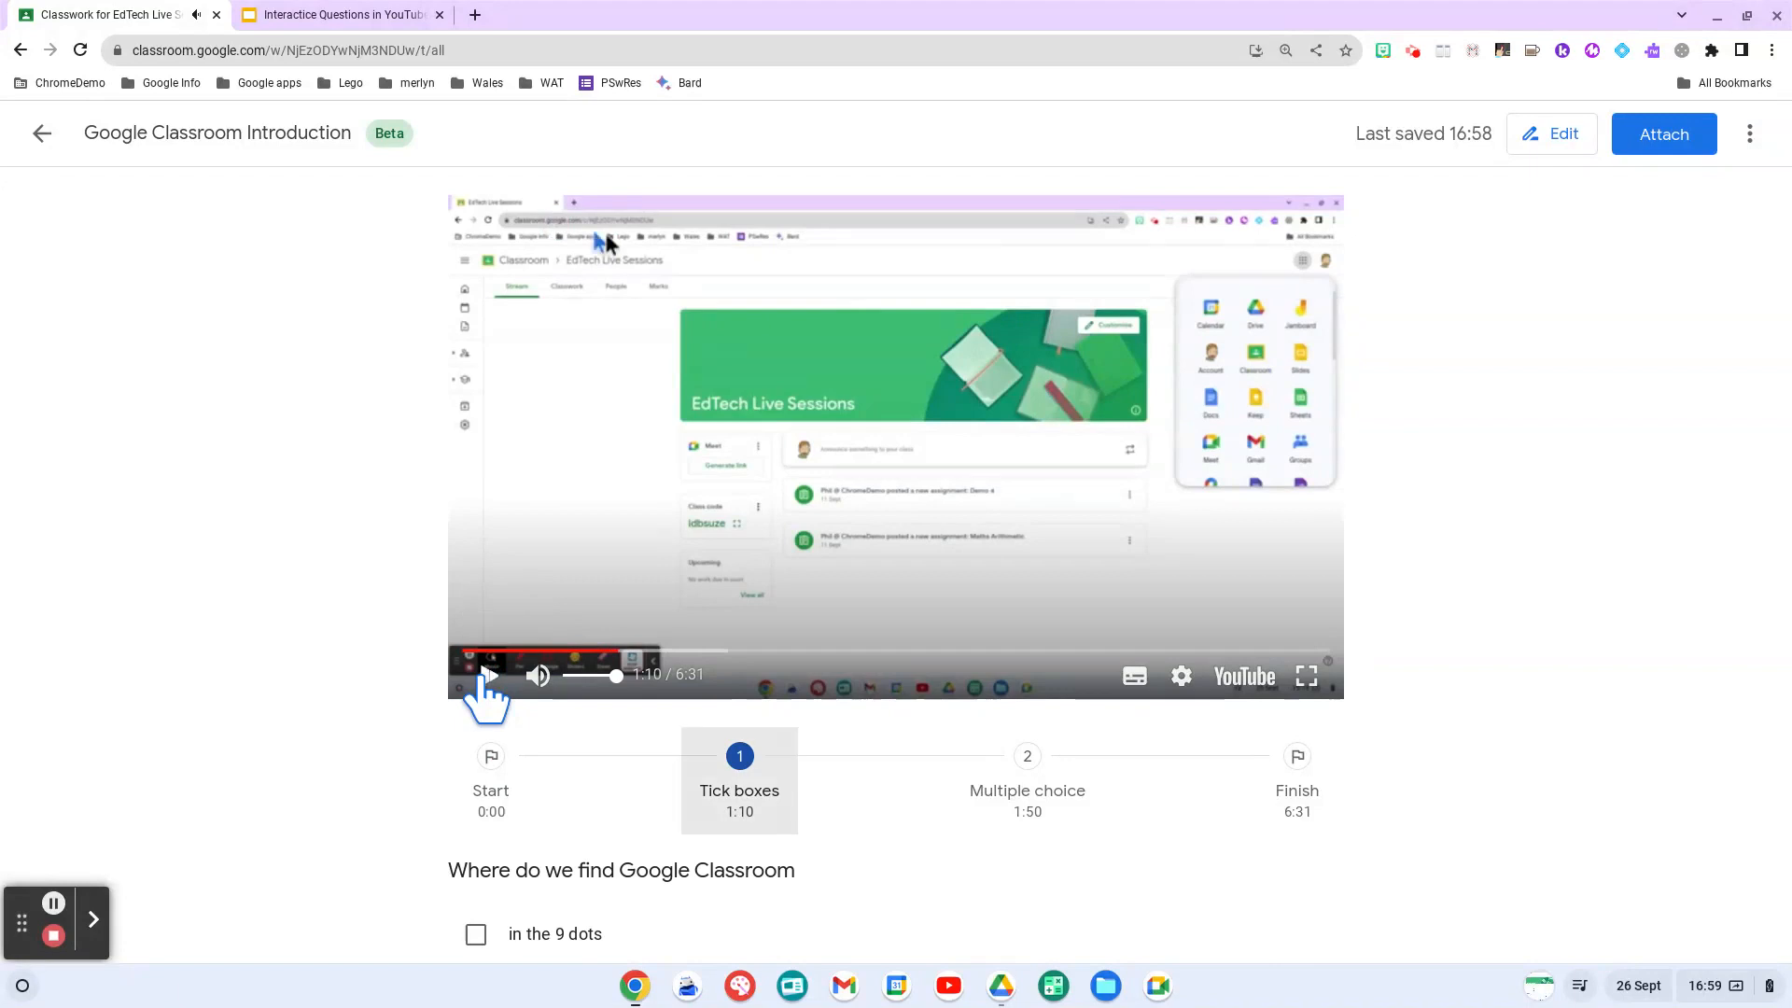
Answer the tick boxes question with "in the 9 dots" and "on a map" and submit it.
{"action": "scroll", "coordinate": [488, 691], "scroll_direction": "down", "scroll_amount": 3}
{"action": "left_click", "coordinate": [460, 668]}
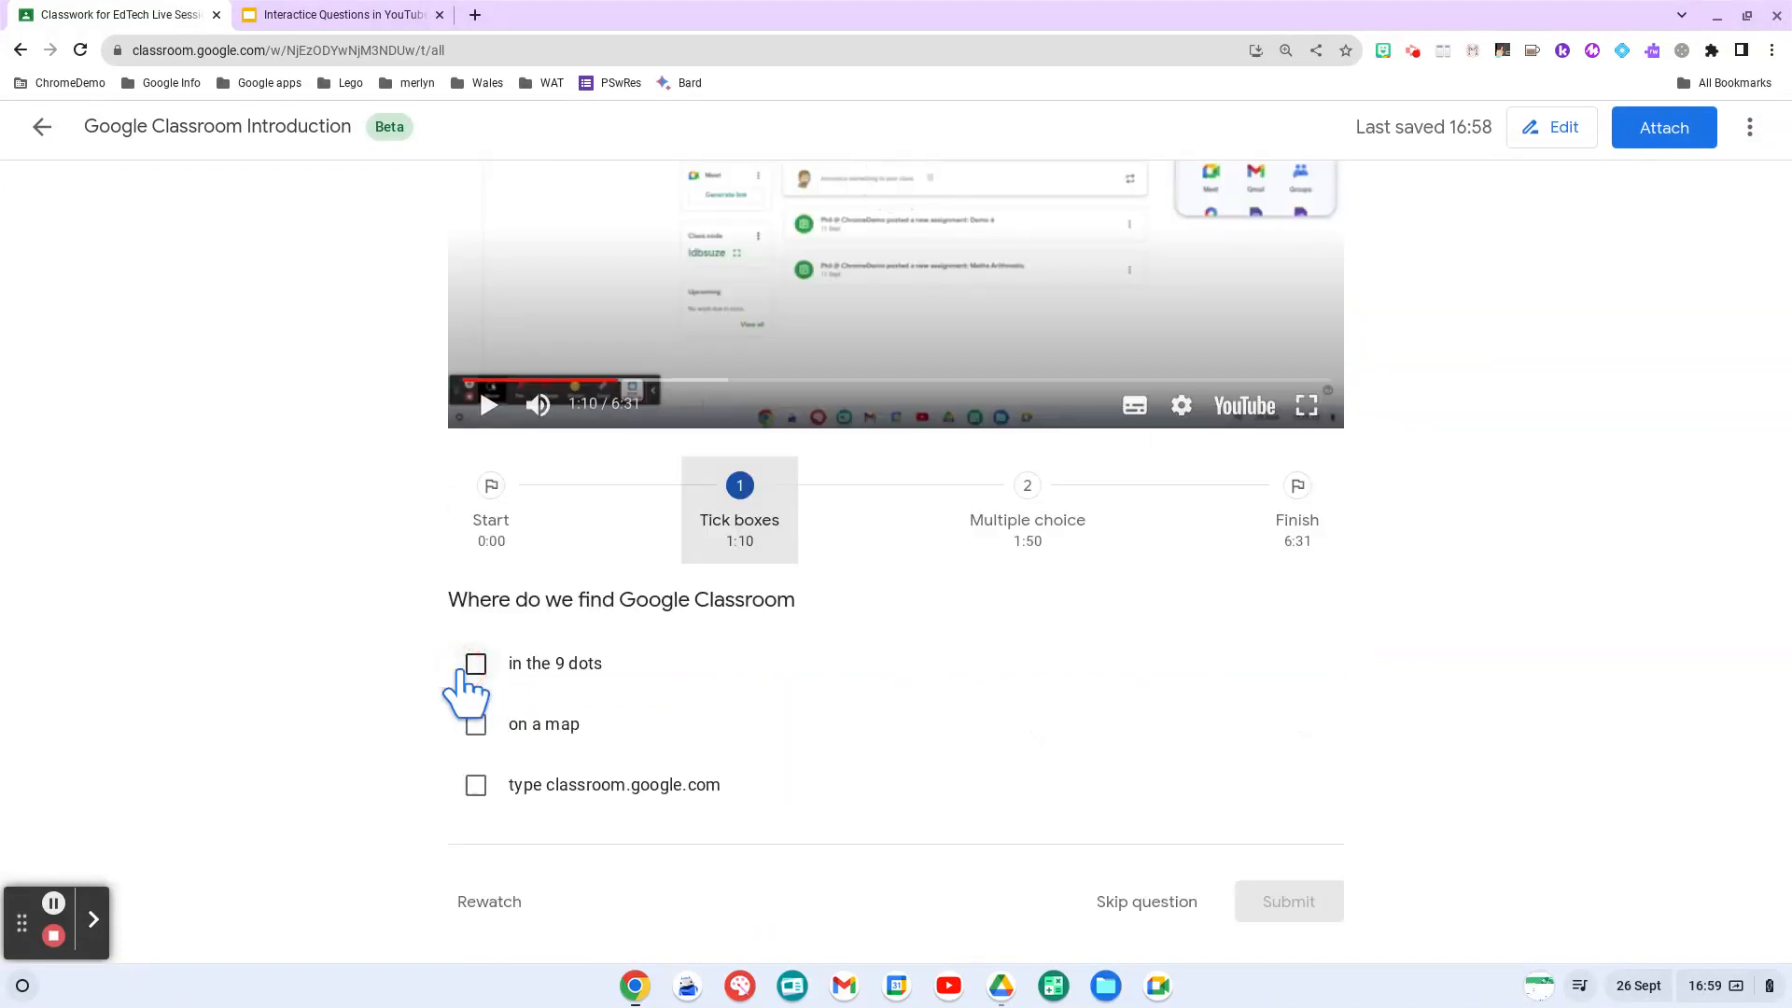
{"action": "left_click", "coordinate": [475, 664]}
{"action": "left_click", "coordinate": [475, 733]}
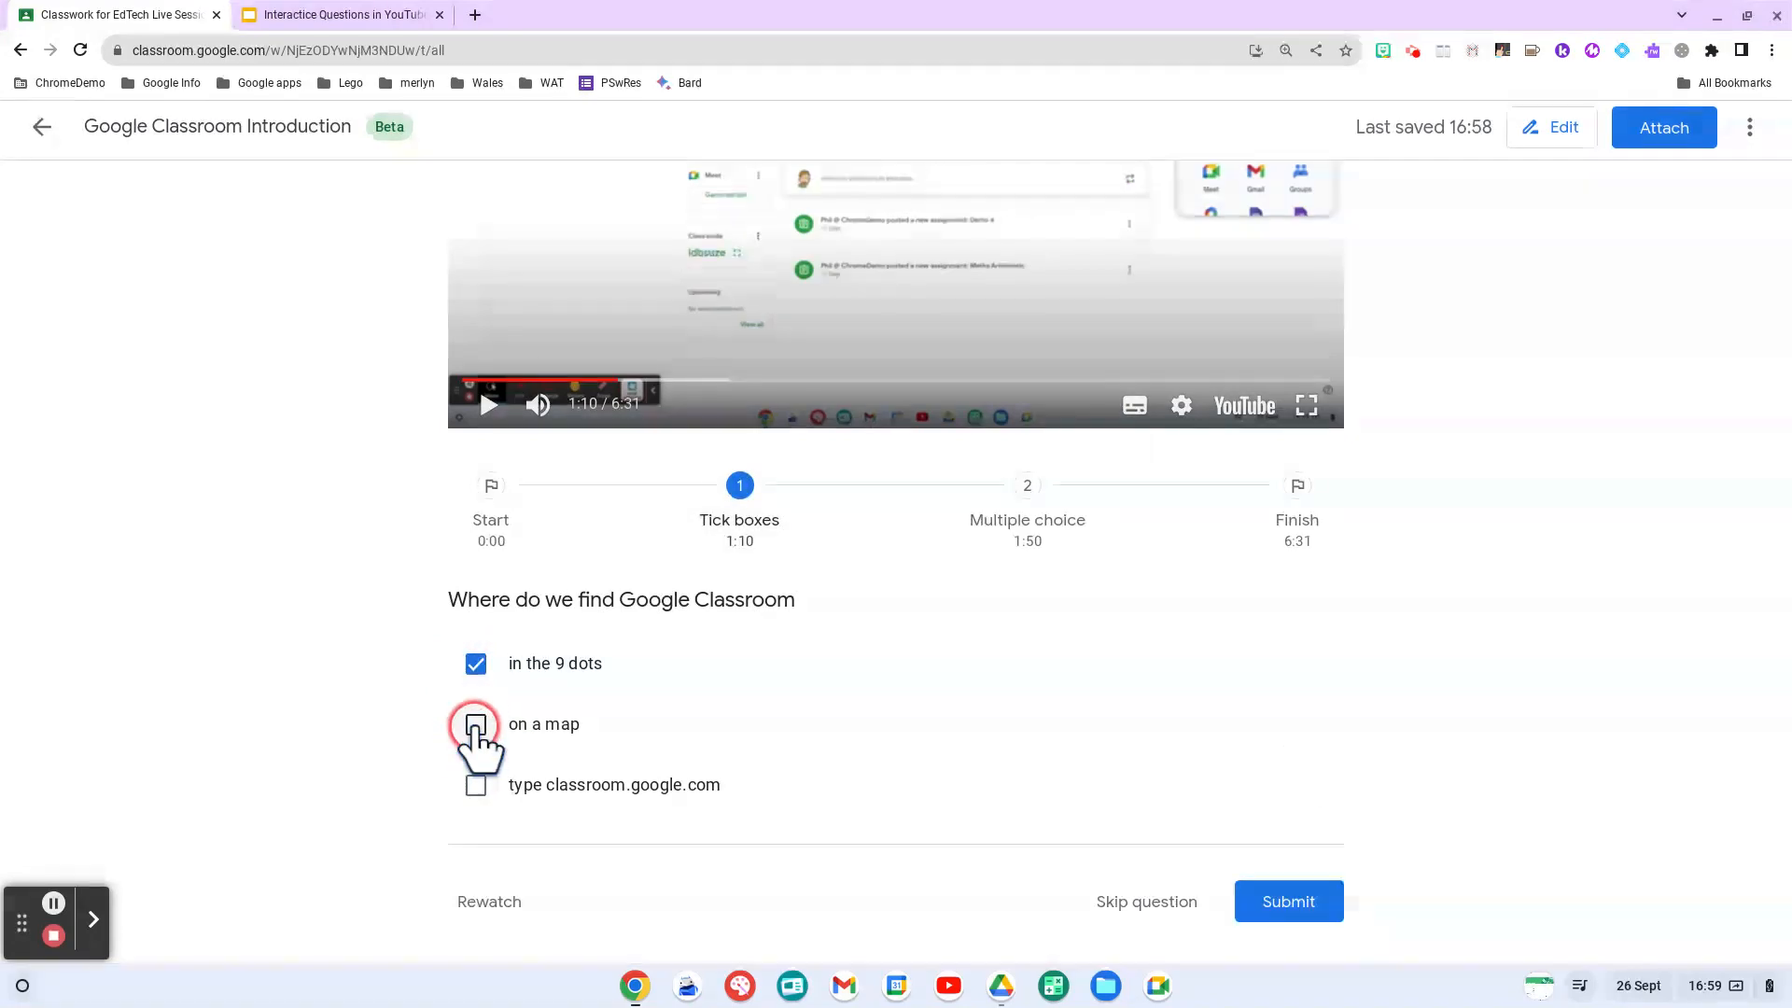
{"action": "left_click", "coordinate": [478, 729]}
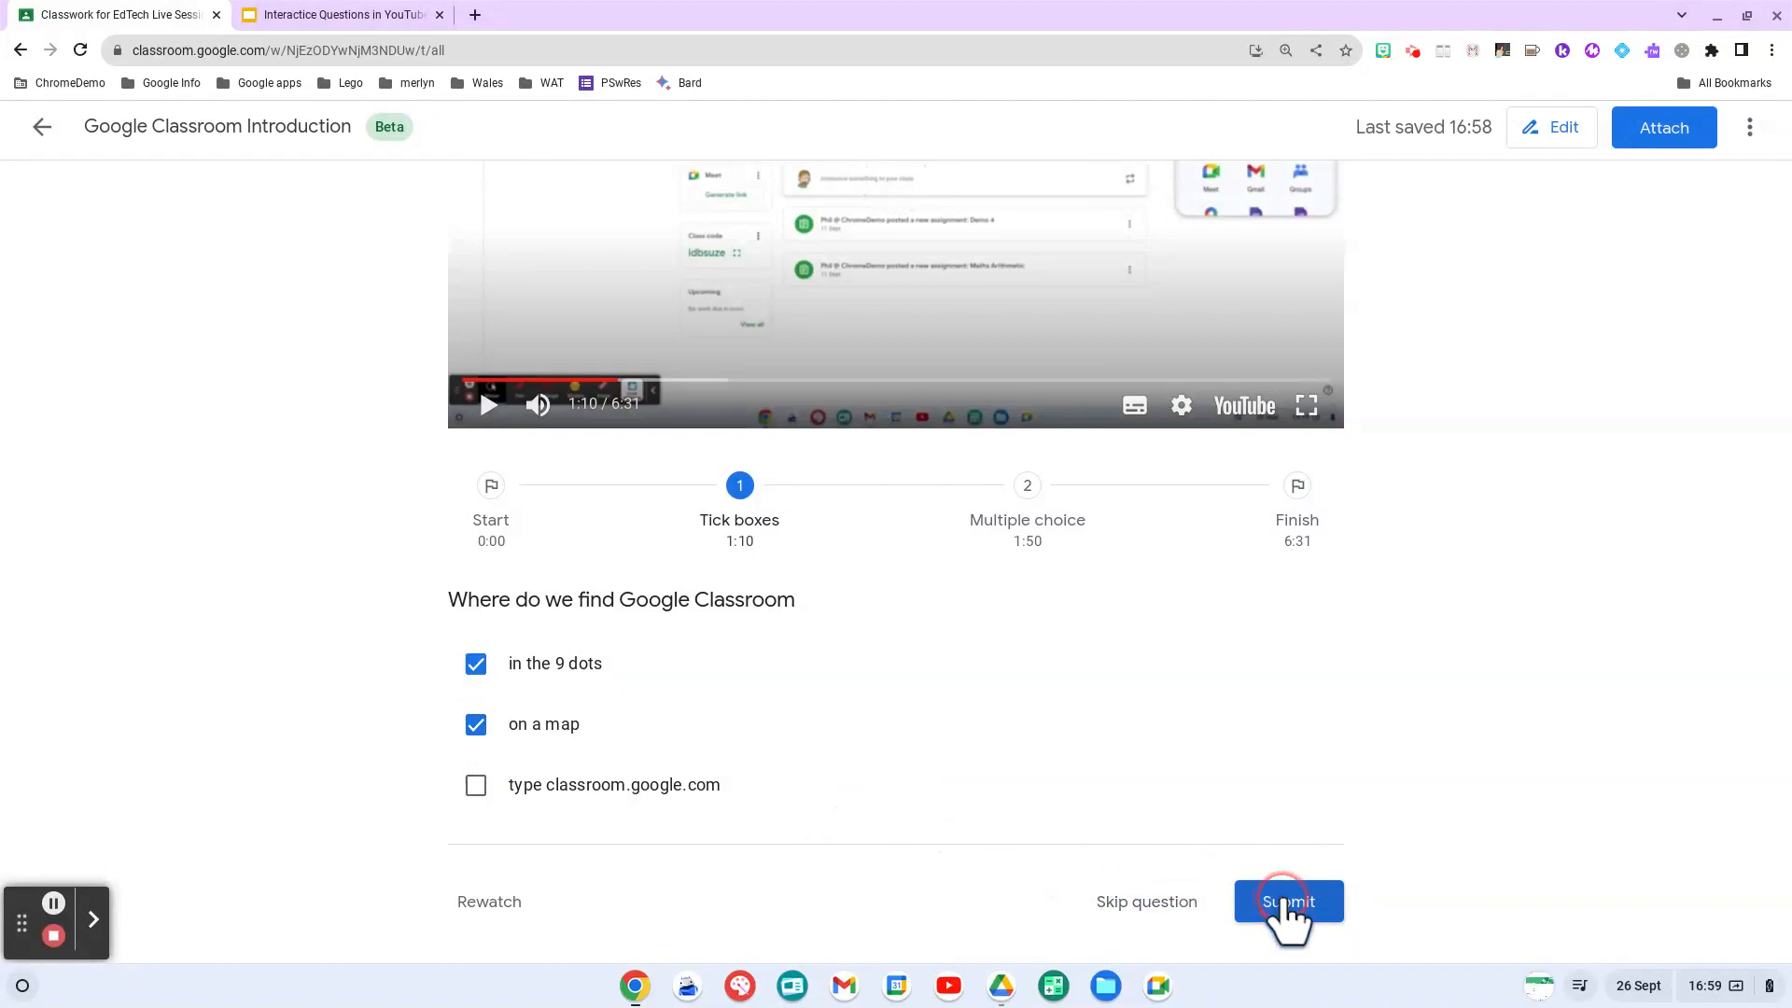
{"action": "left_click", "coordinate": [1284, 900]}
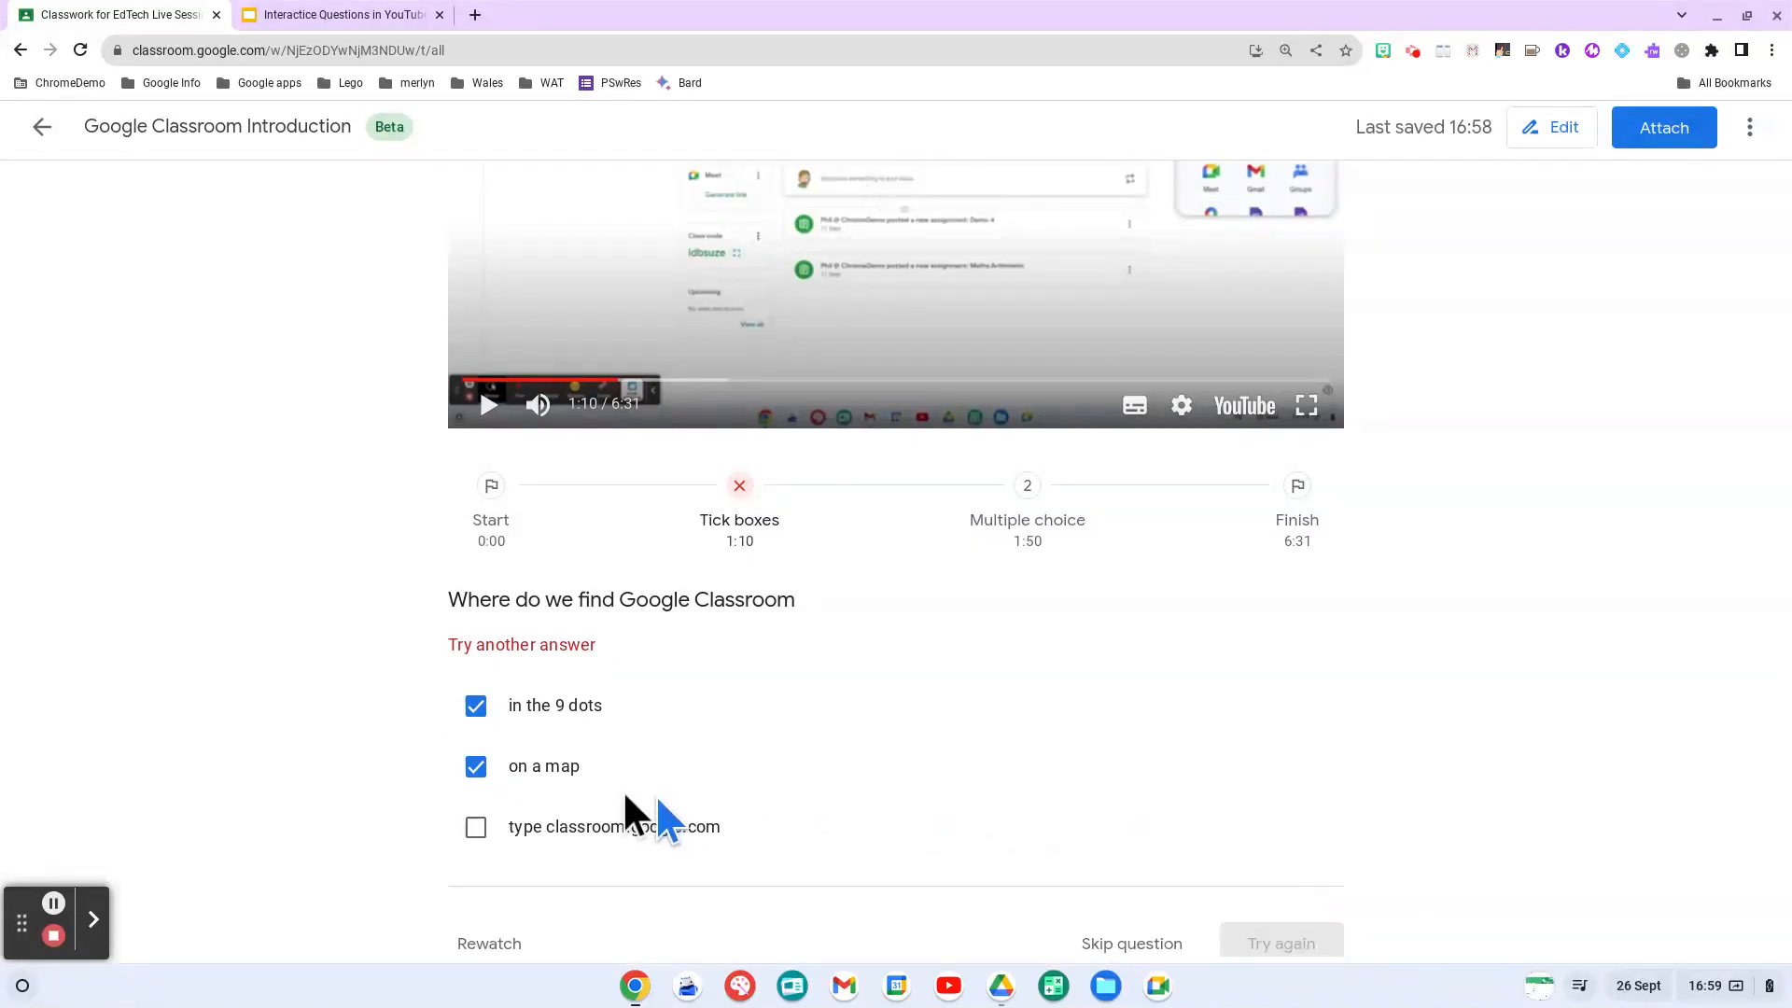
Correct the tick boxes answer to "in the 9 dots" and "type classroom.google.com" only, and resubmit it.
{"action": "left_click", "coordinate": [484, 823]}
{"action": "left_click", "coordinate": [483, 823]}
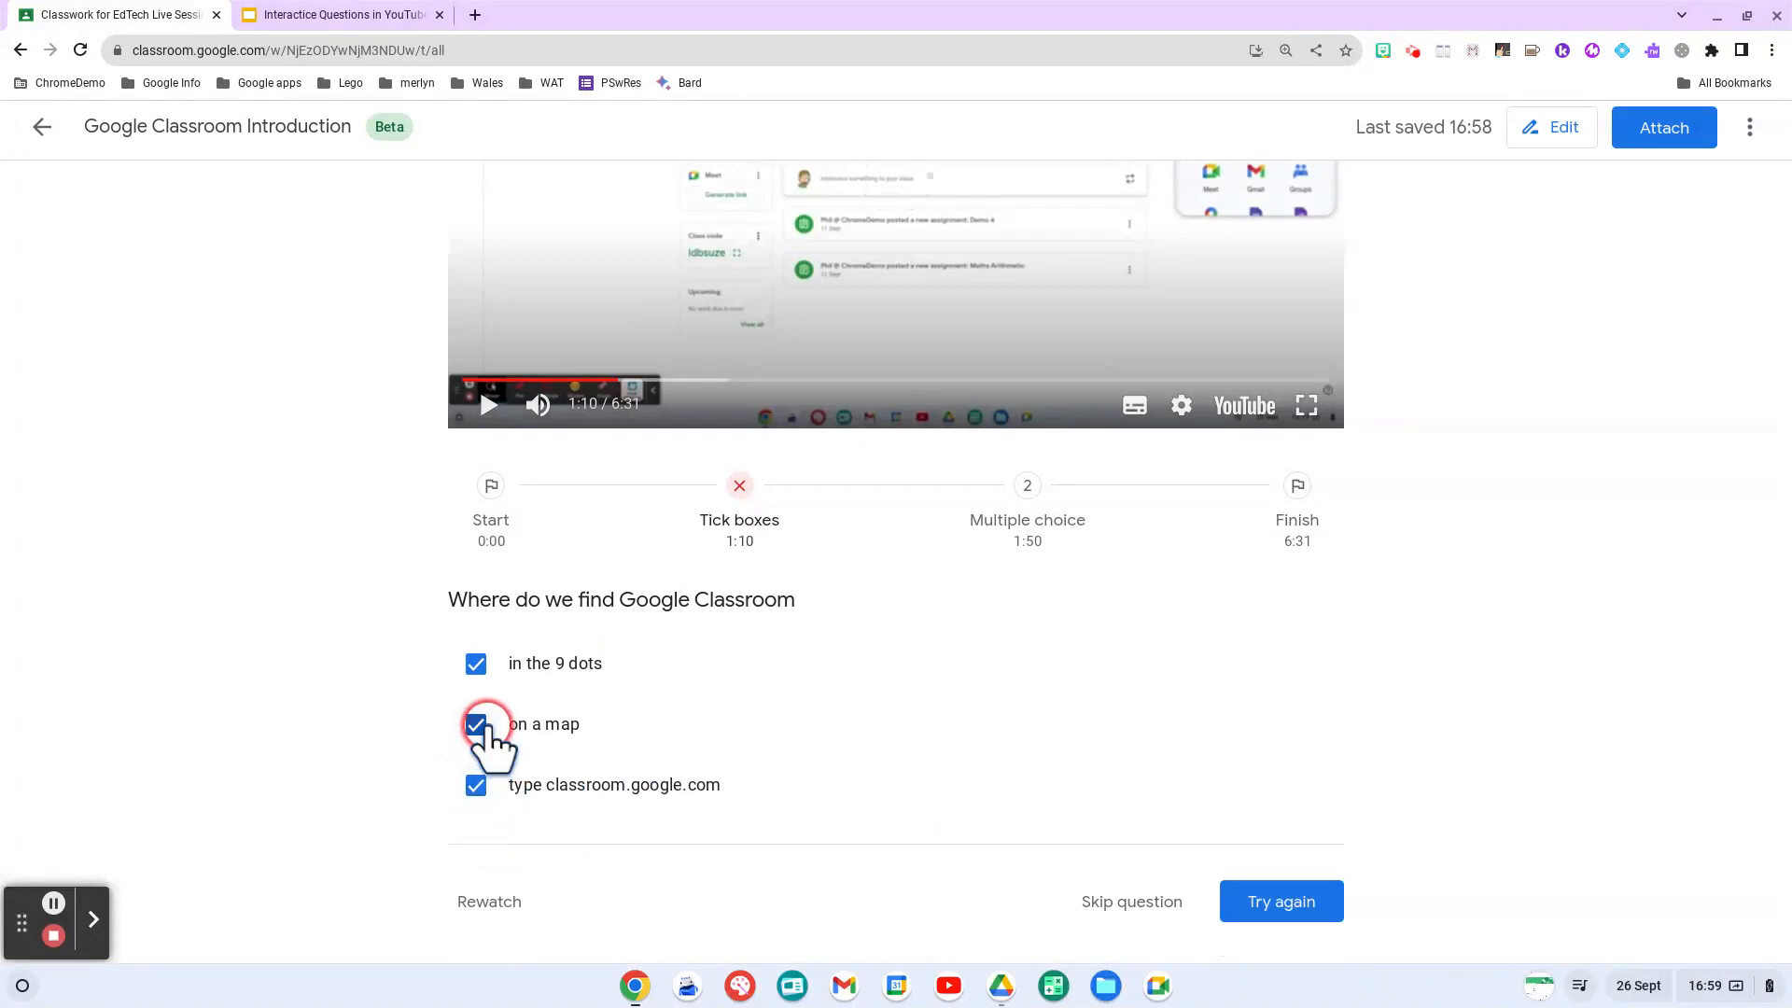
{"action": "left_click", "coordinate": [476, 725]}
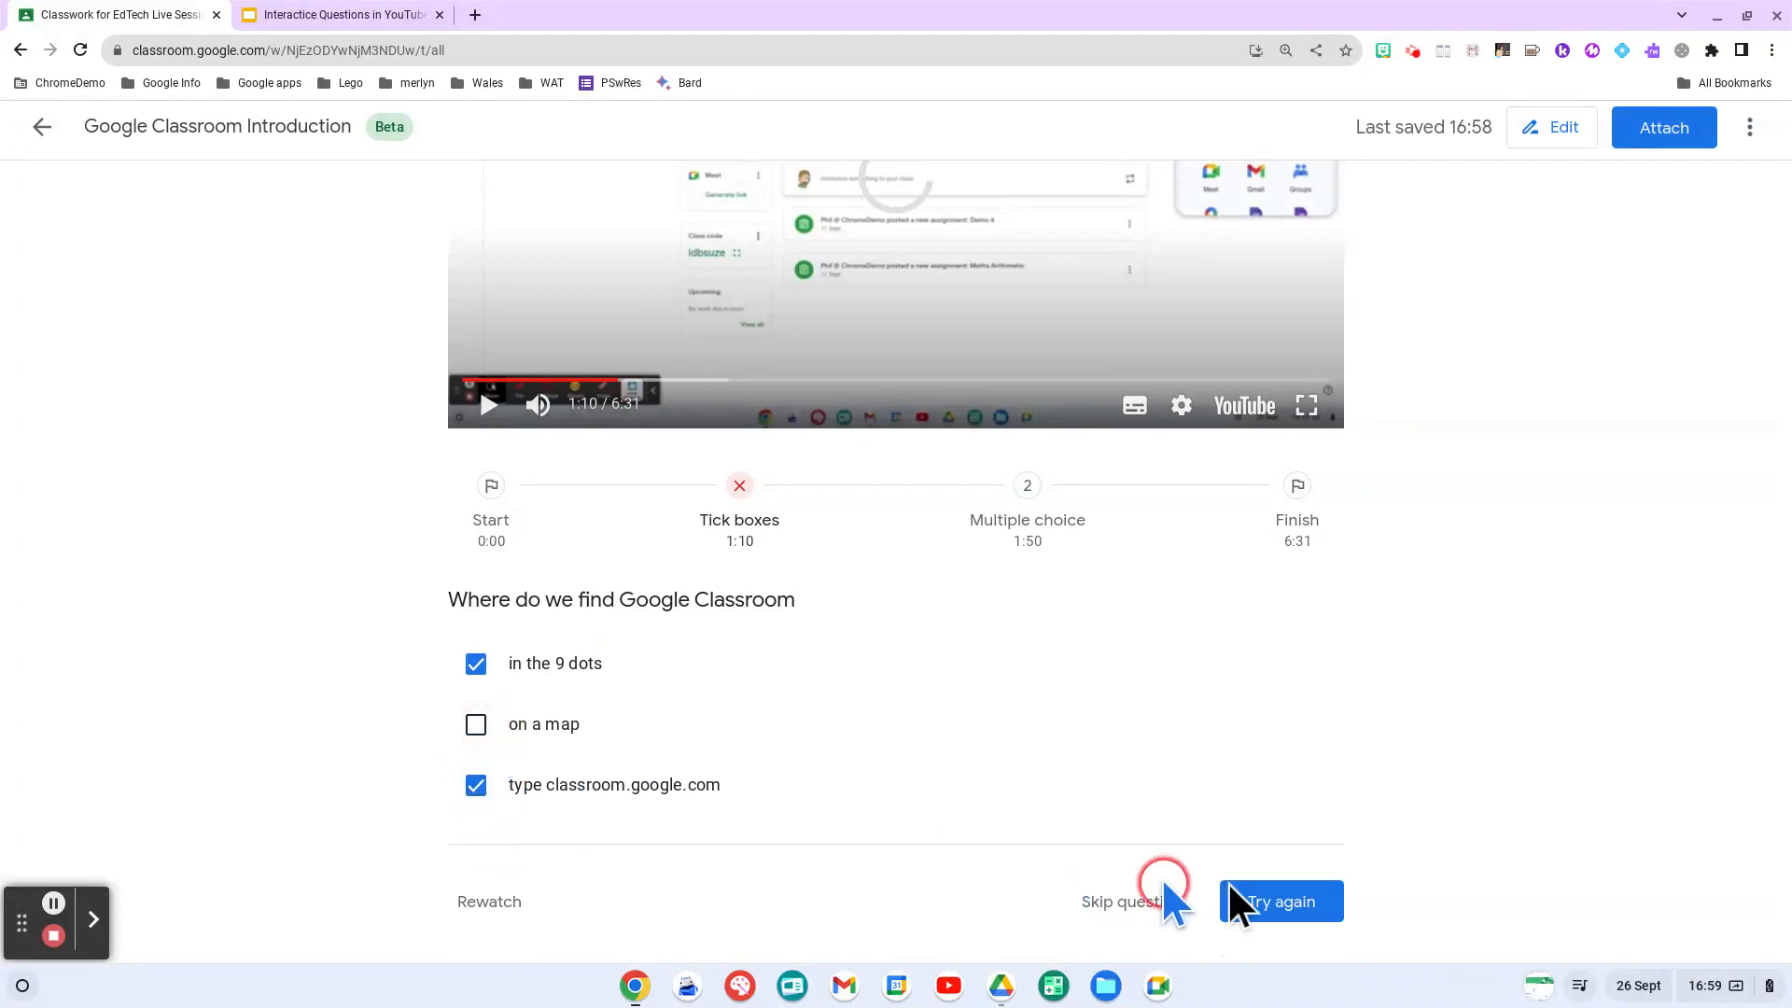
{"action": "left_click", "coordinate": [1269, 898]}
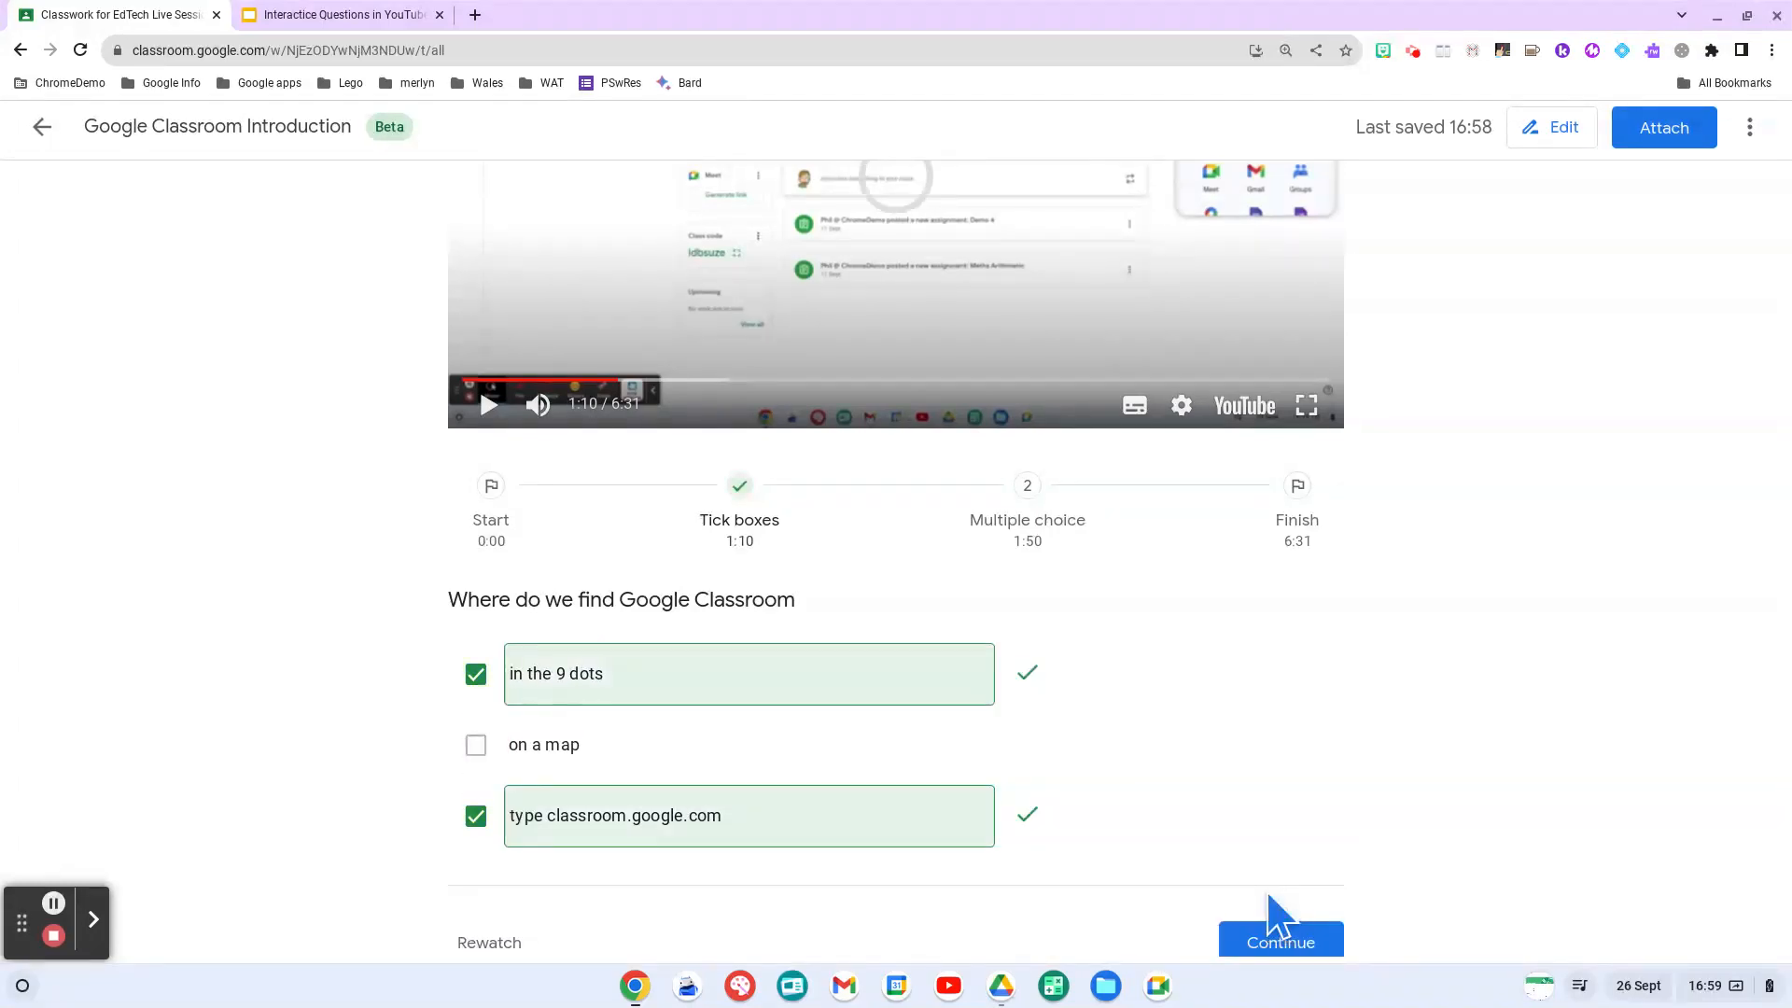
{"action": "left_click", "coordinate": [1267, 895]}
{"action": "scroll", "coordinate": [1265, 896], "scroll_direction": "down", "scroll_amount": 1}
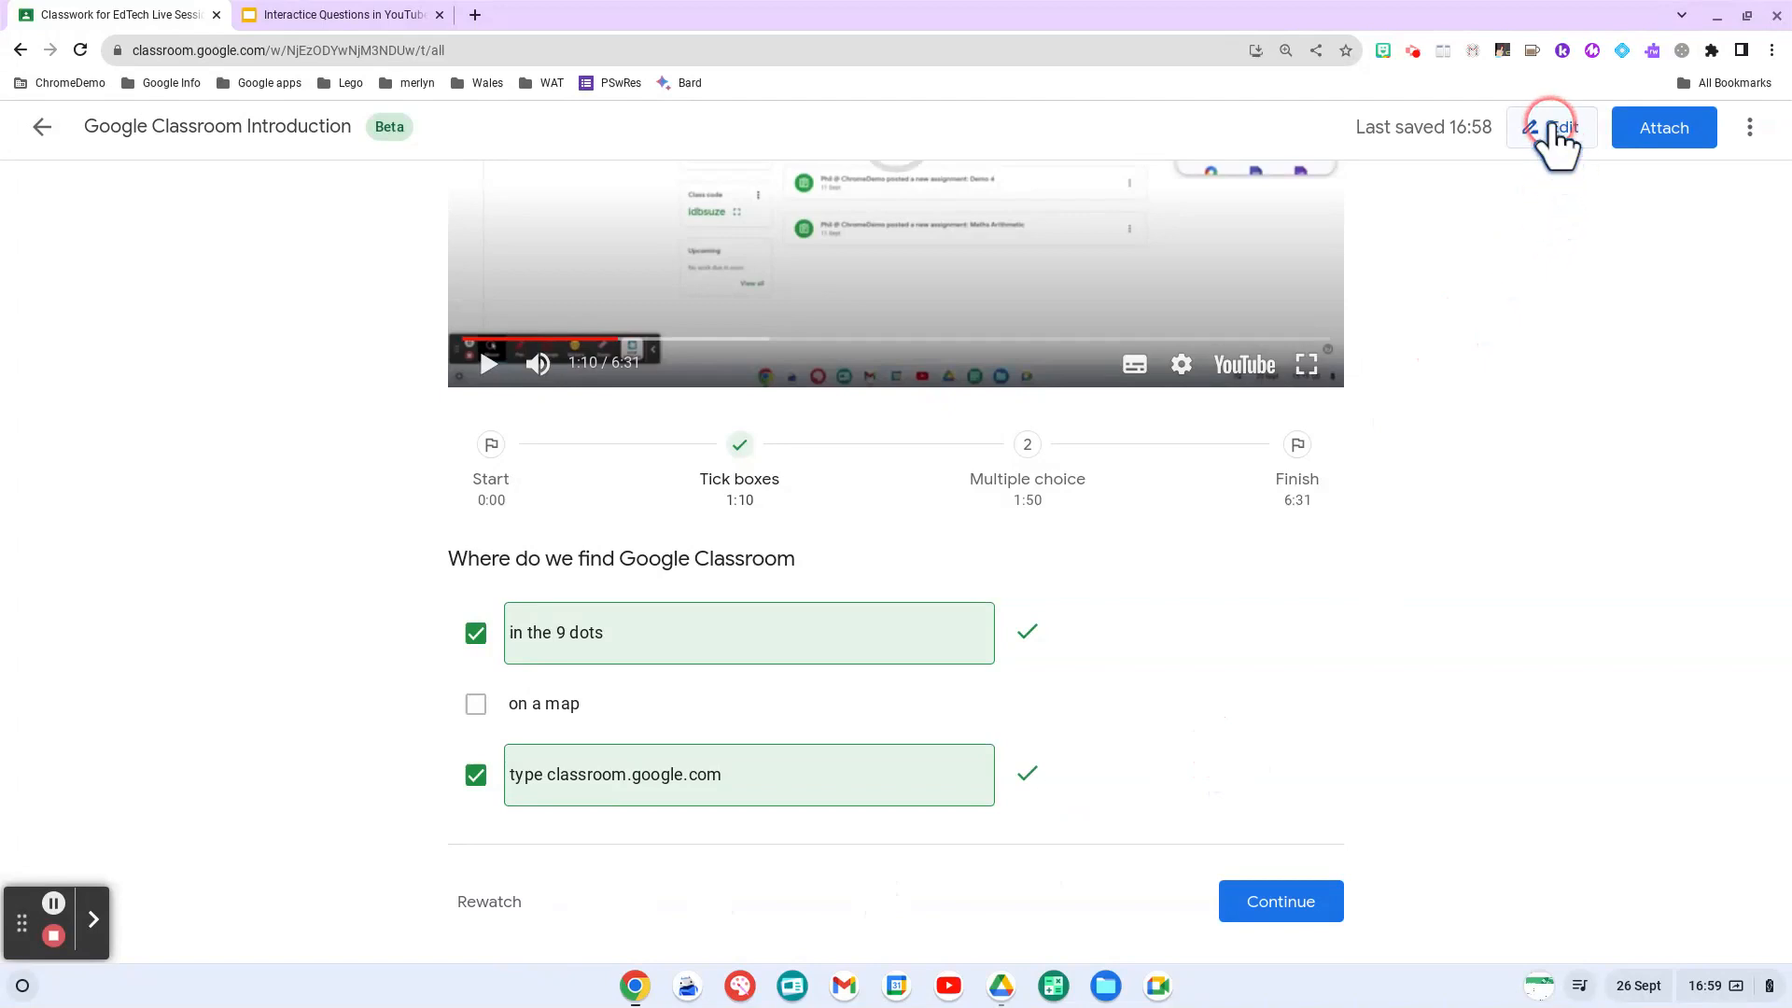
Attach the video activity to the assignment and change the assignment title to "Google Classroom Introduction v2".
{"action": "left_click", "coordinate": [1666, 128]}
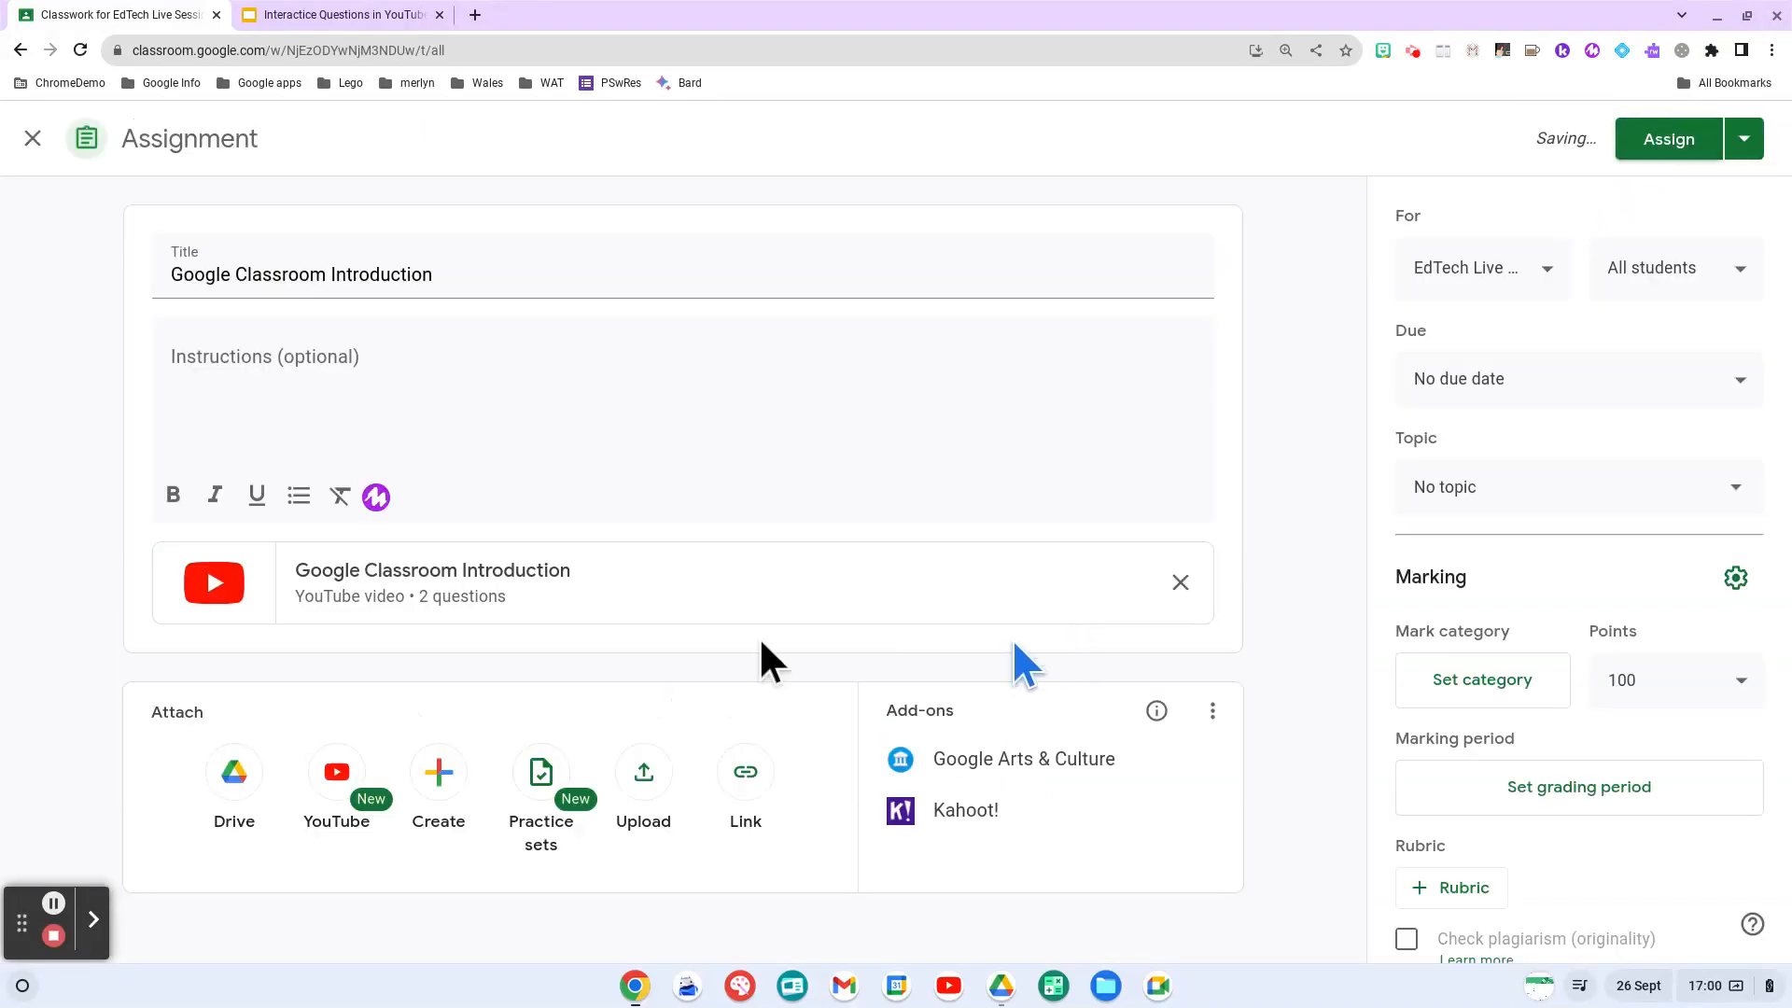
{"action": "left_click", "coordinate": [569, 277]}
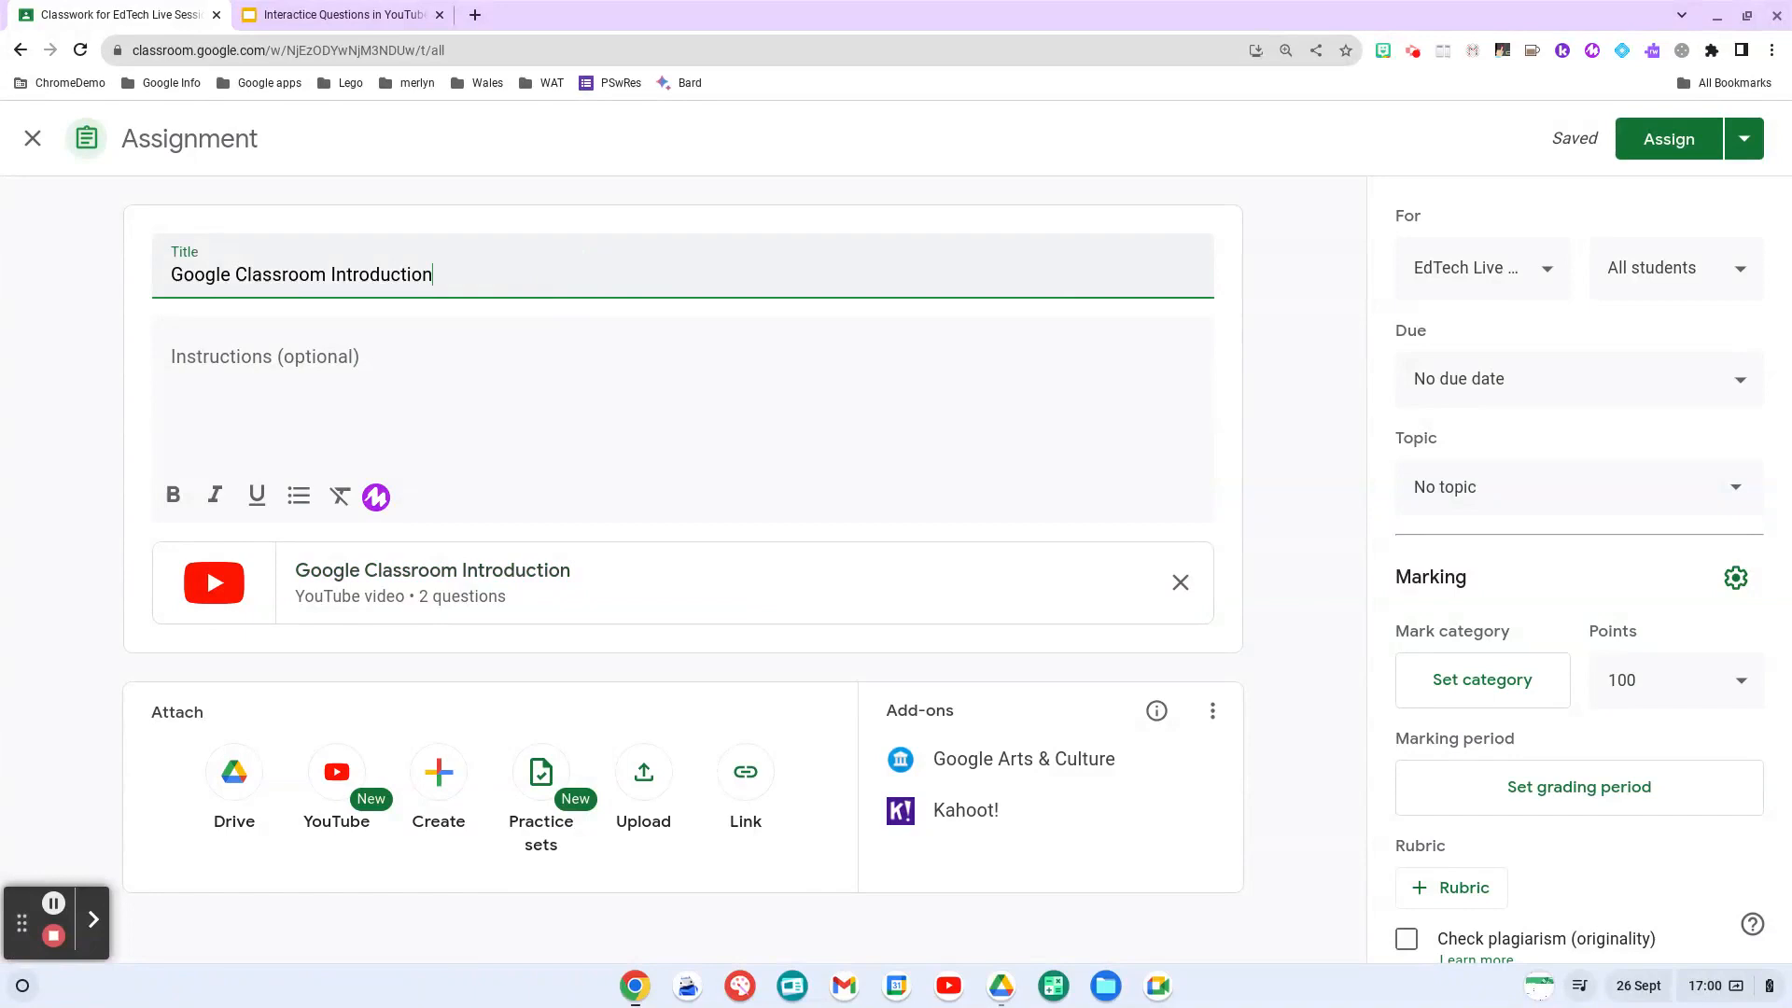
{"action": "type", "text": "v2"}
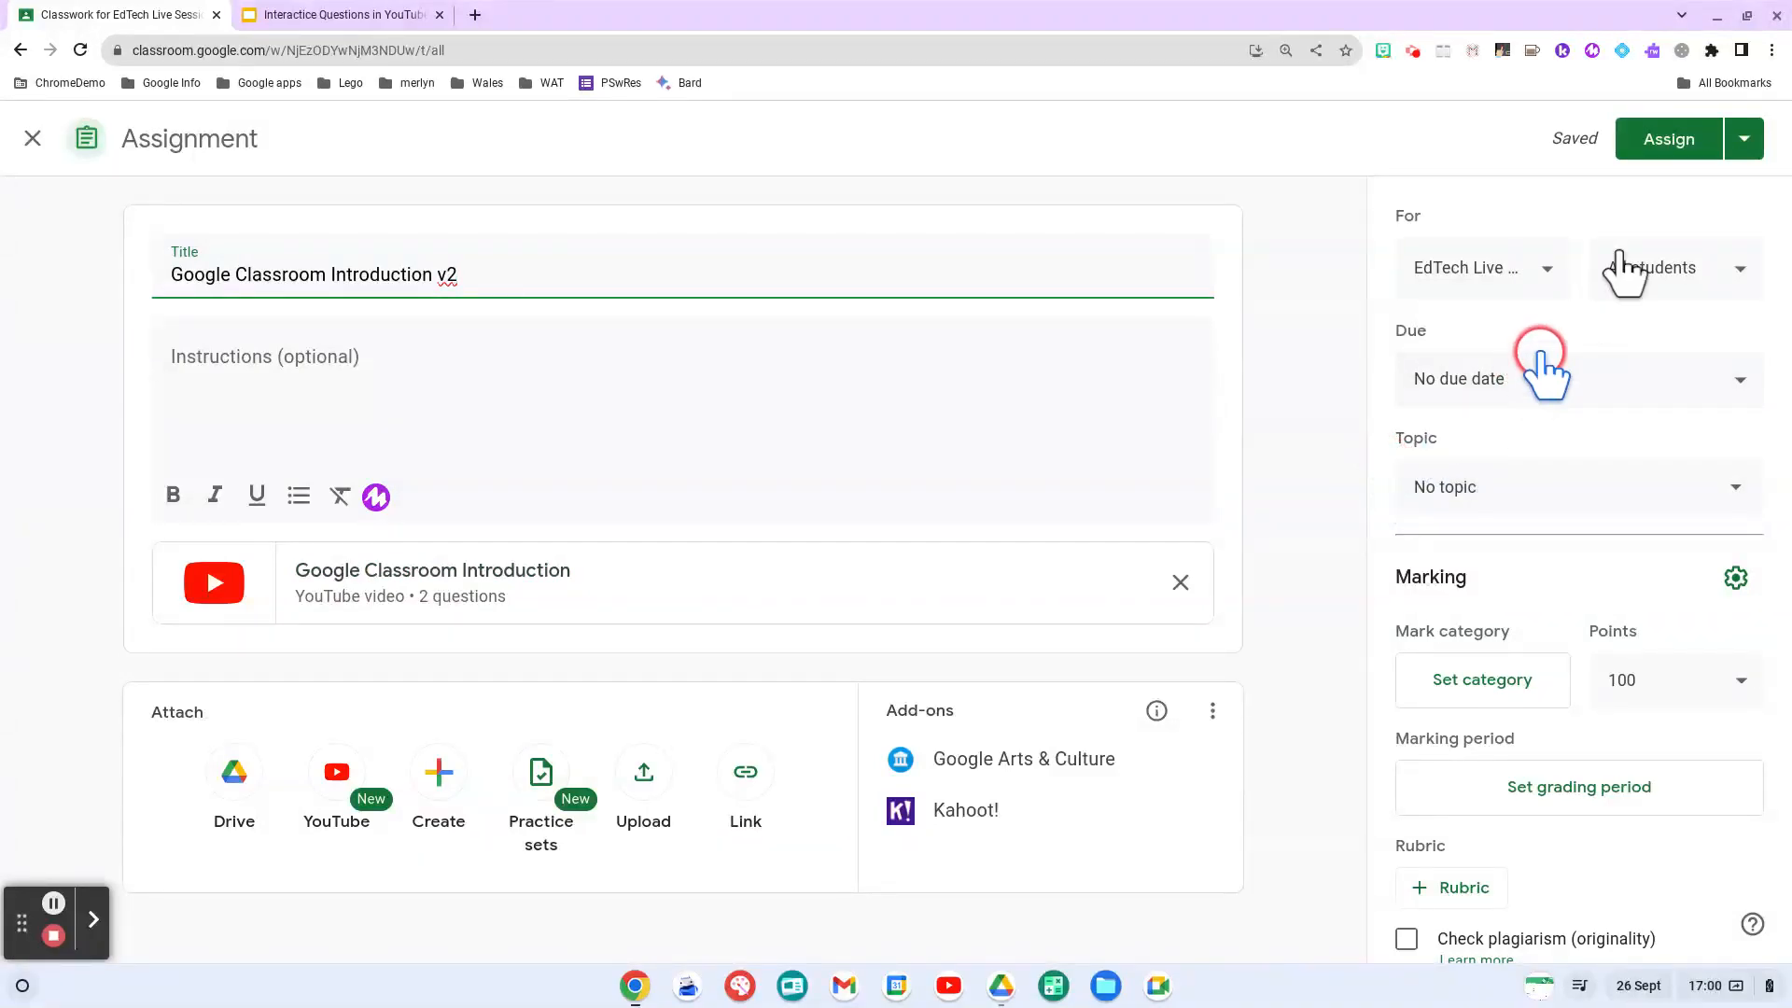
Review the posting options, assign the assignment to all students immediately, and check its entry in the classwork list.
{"action": "left_click", "coordinate": [1744, 145]}
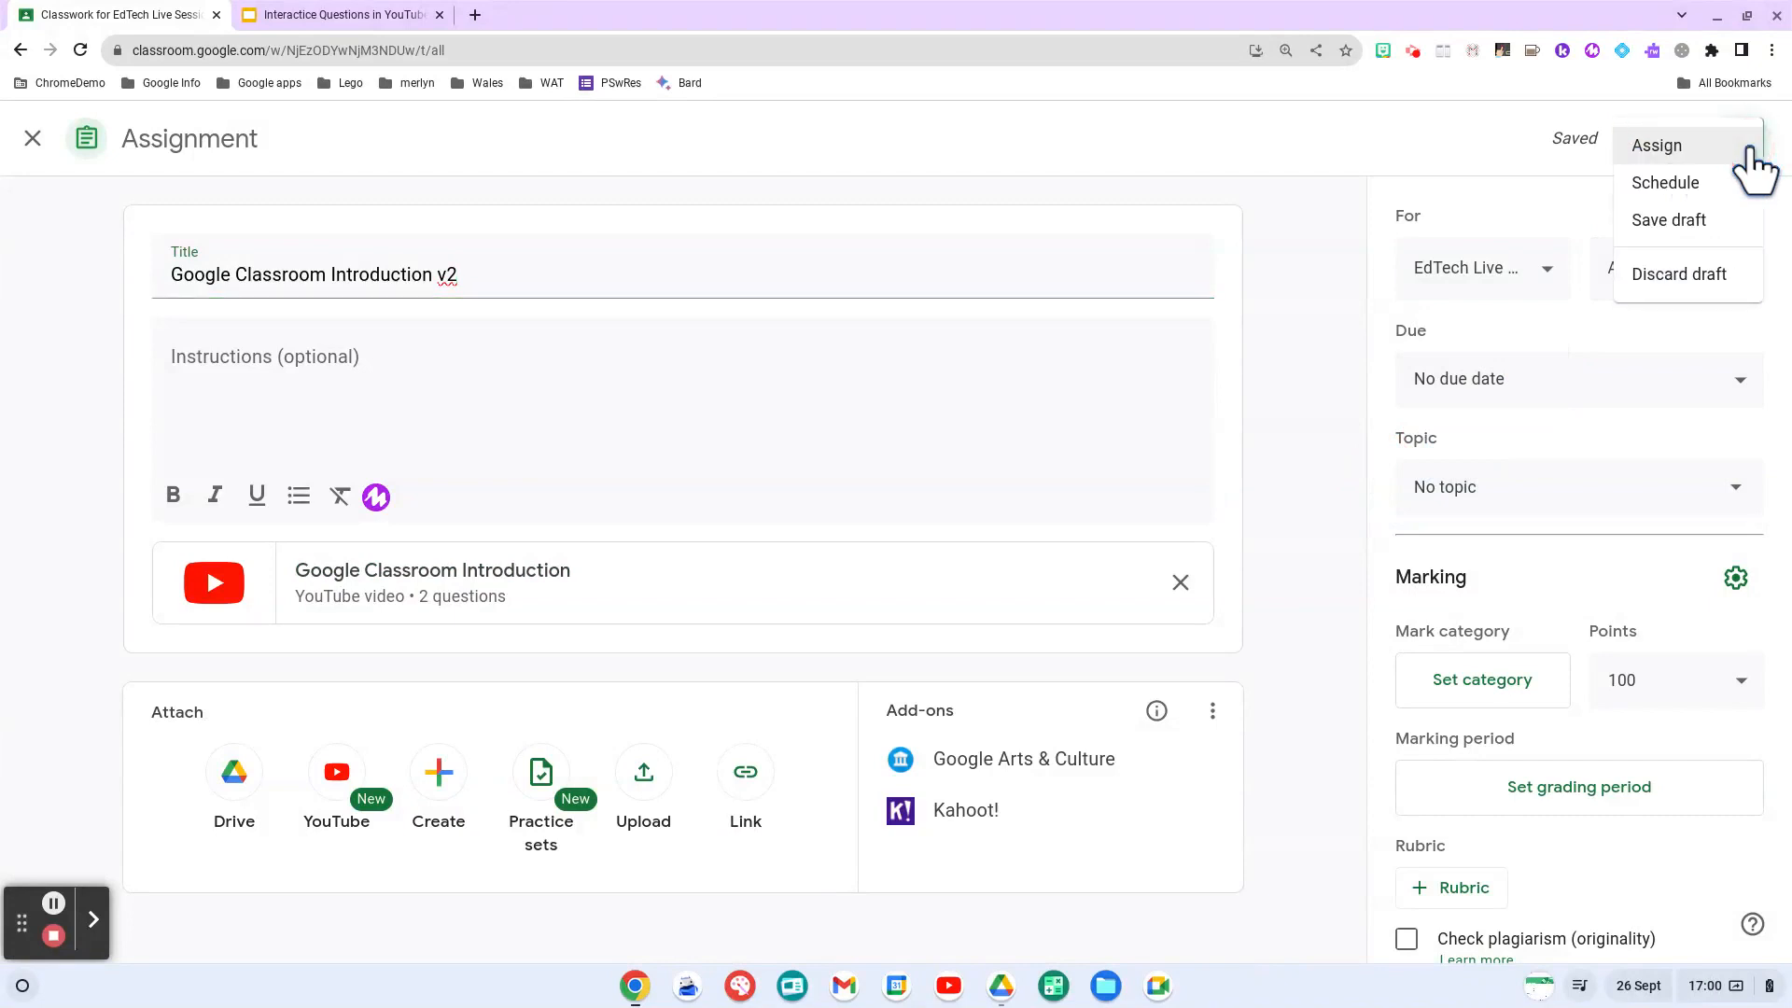
{"action": "left_click", "coordinate": [1436, 144]}
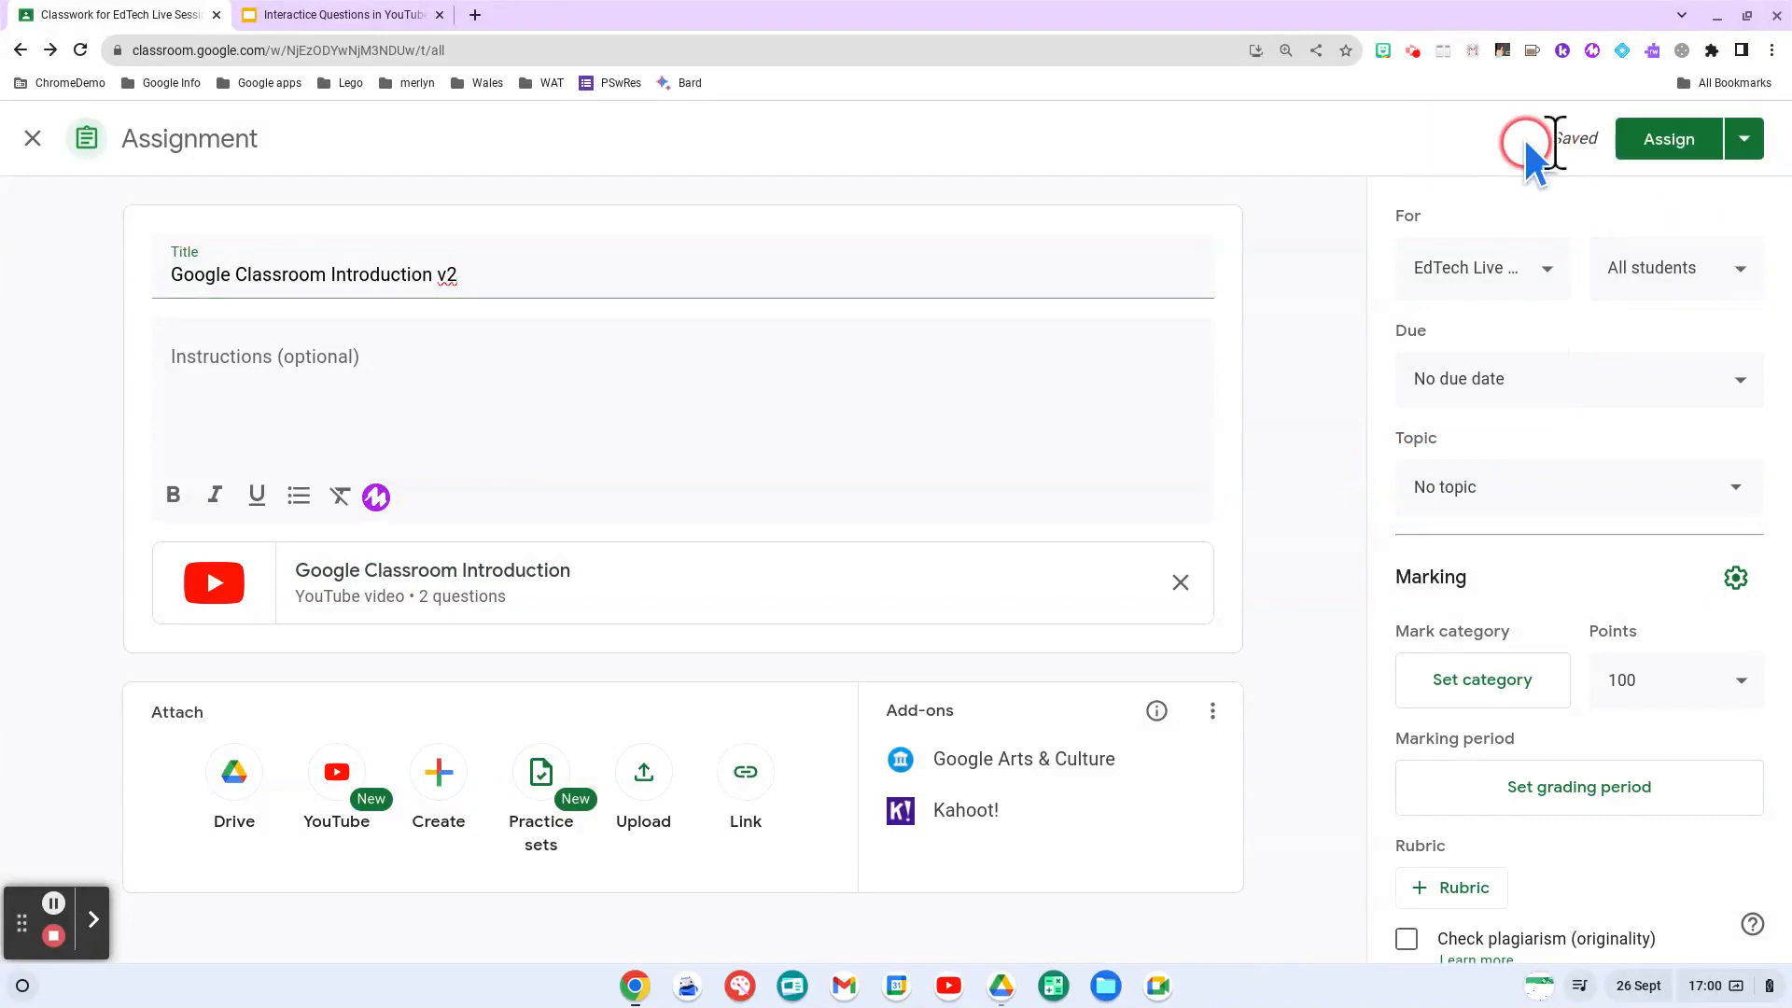
{"action": "left_click", "coordinate": [1671, 151]}
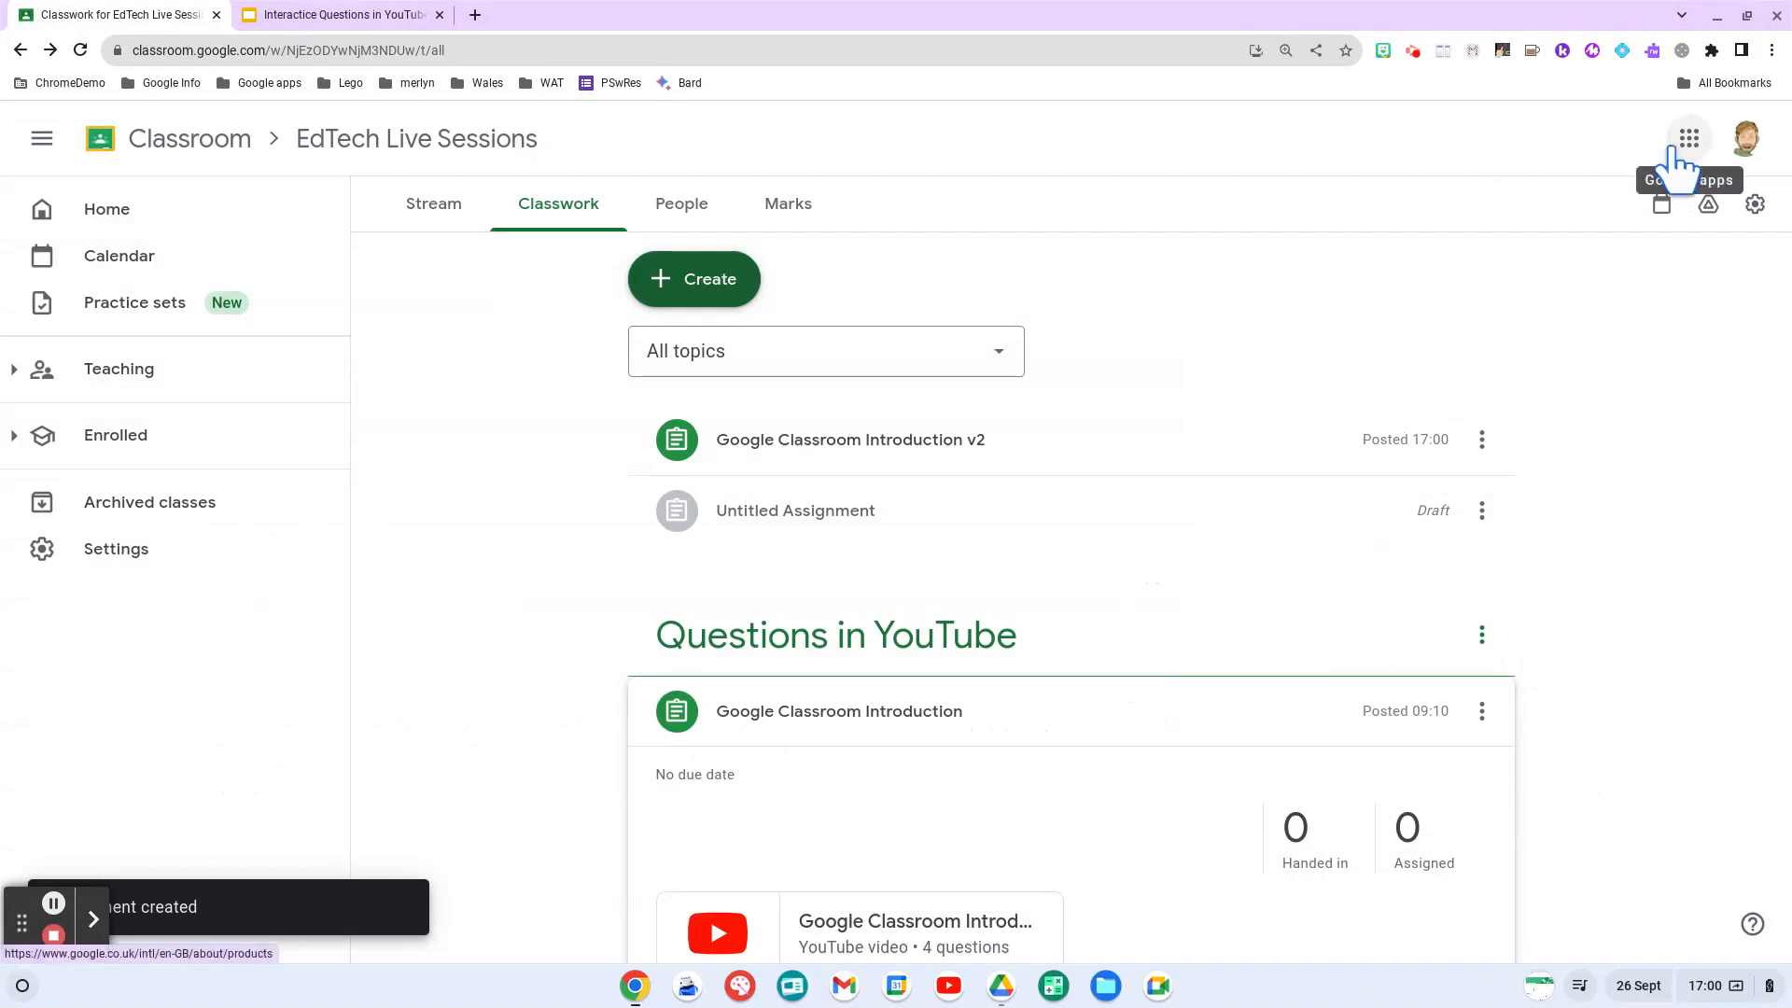
{"action": "left_click", "coordinate": [939, 441]}
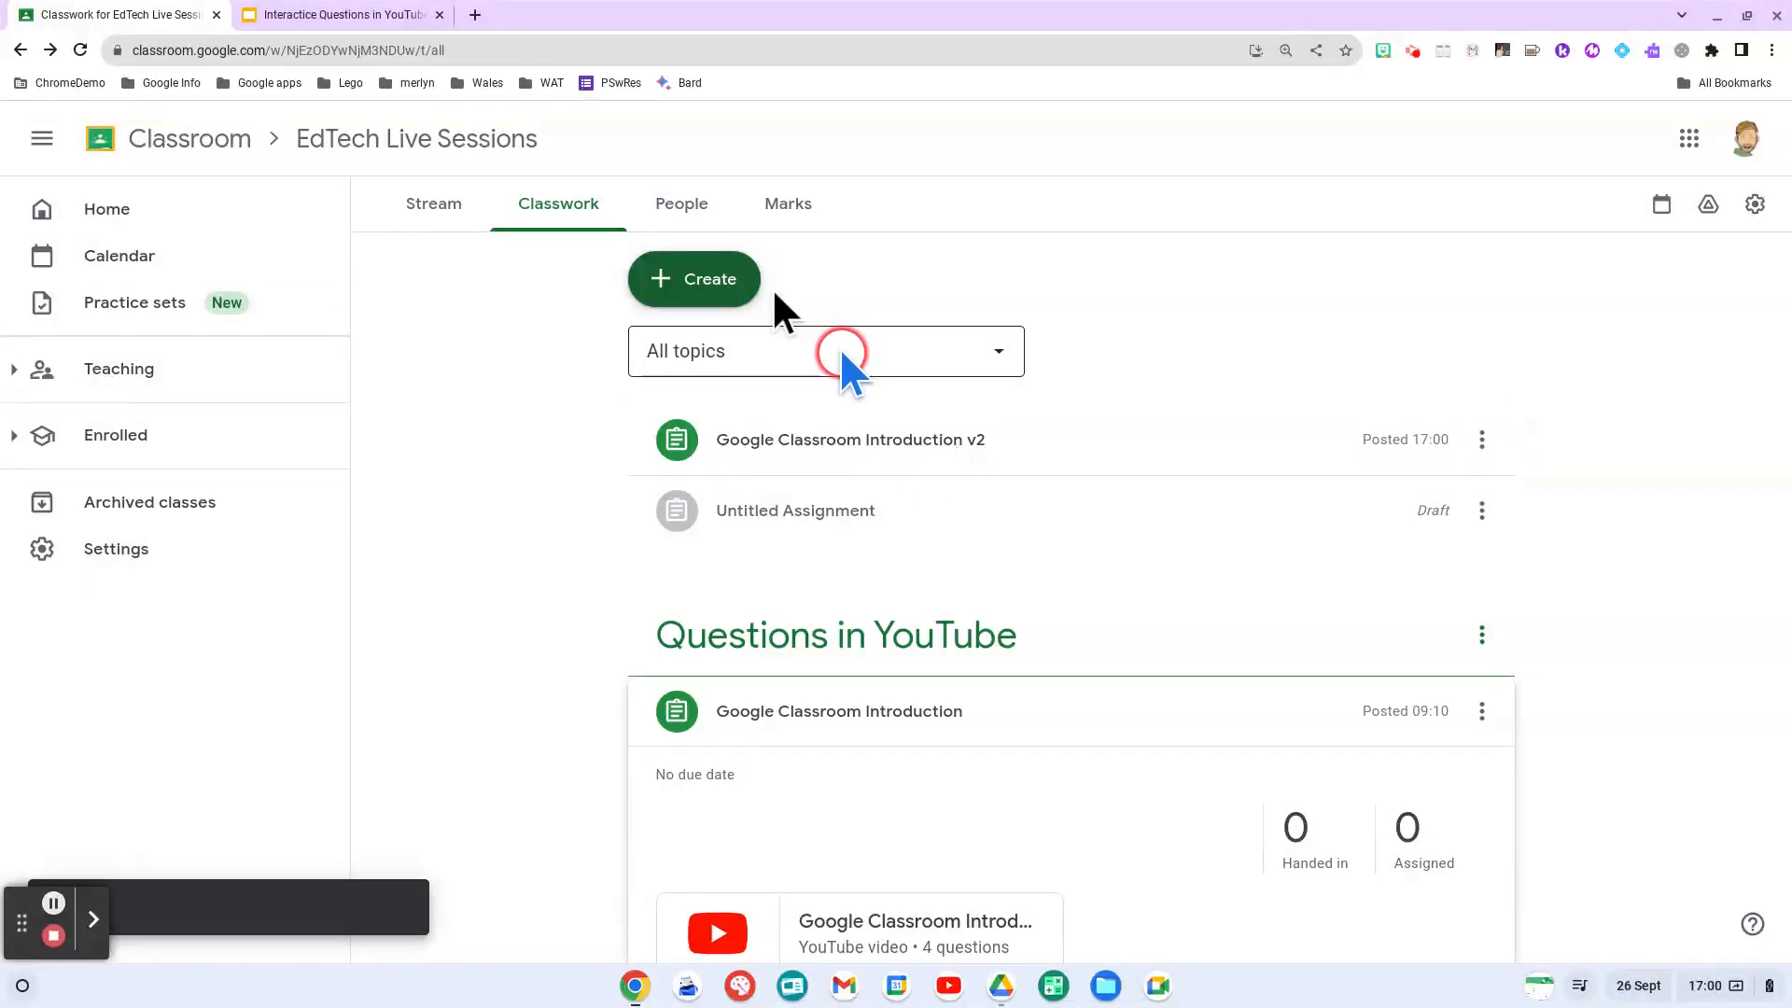
Switch to the interactive questions slide presentation and advance to the Feedback slide.
{"action": "left_click", "coordinate": [369, 8]}
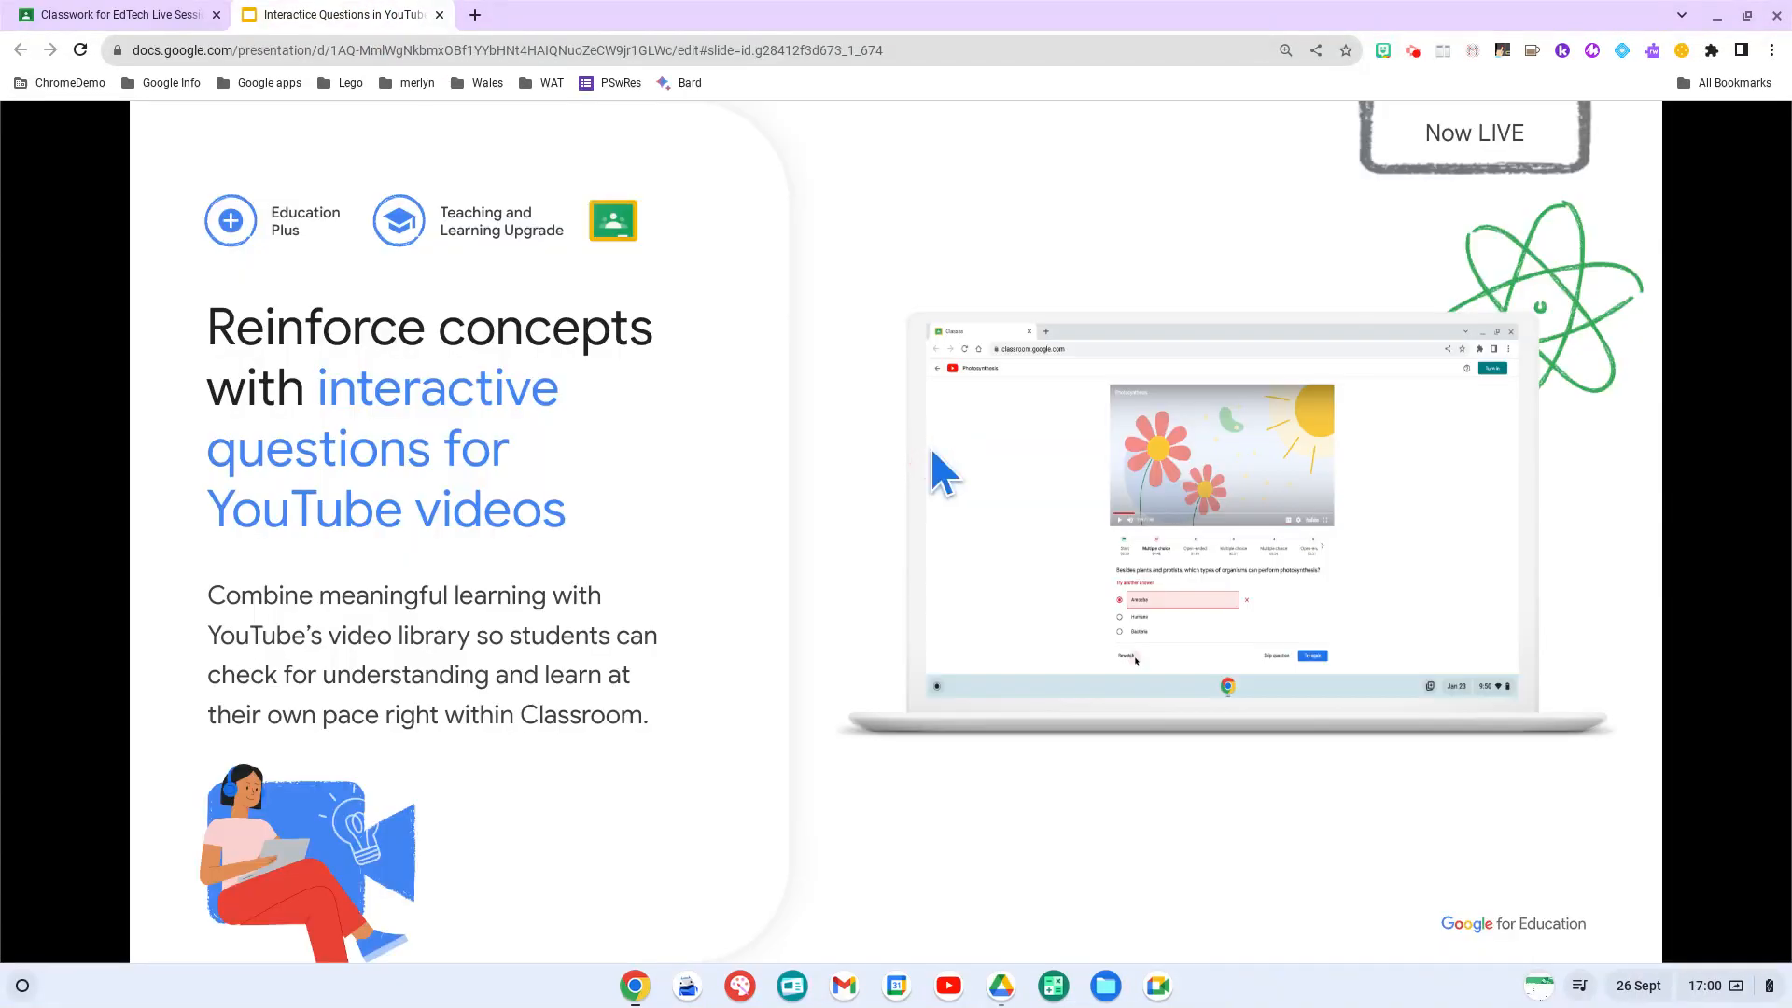
{"action": "key", "text": "Right"}
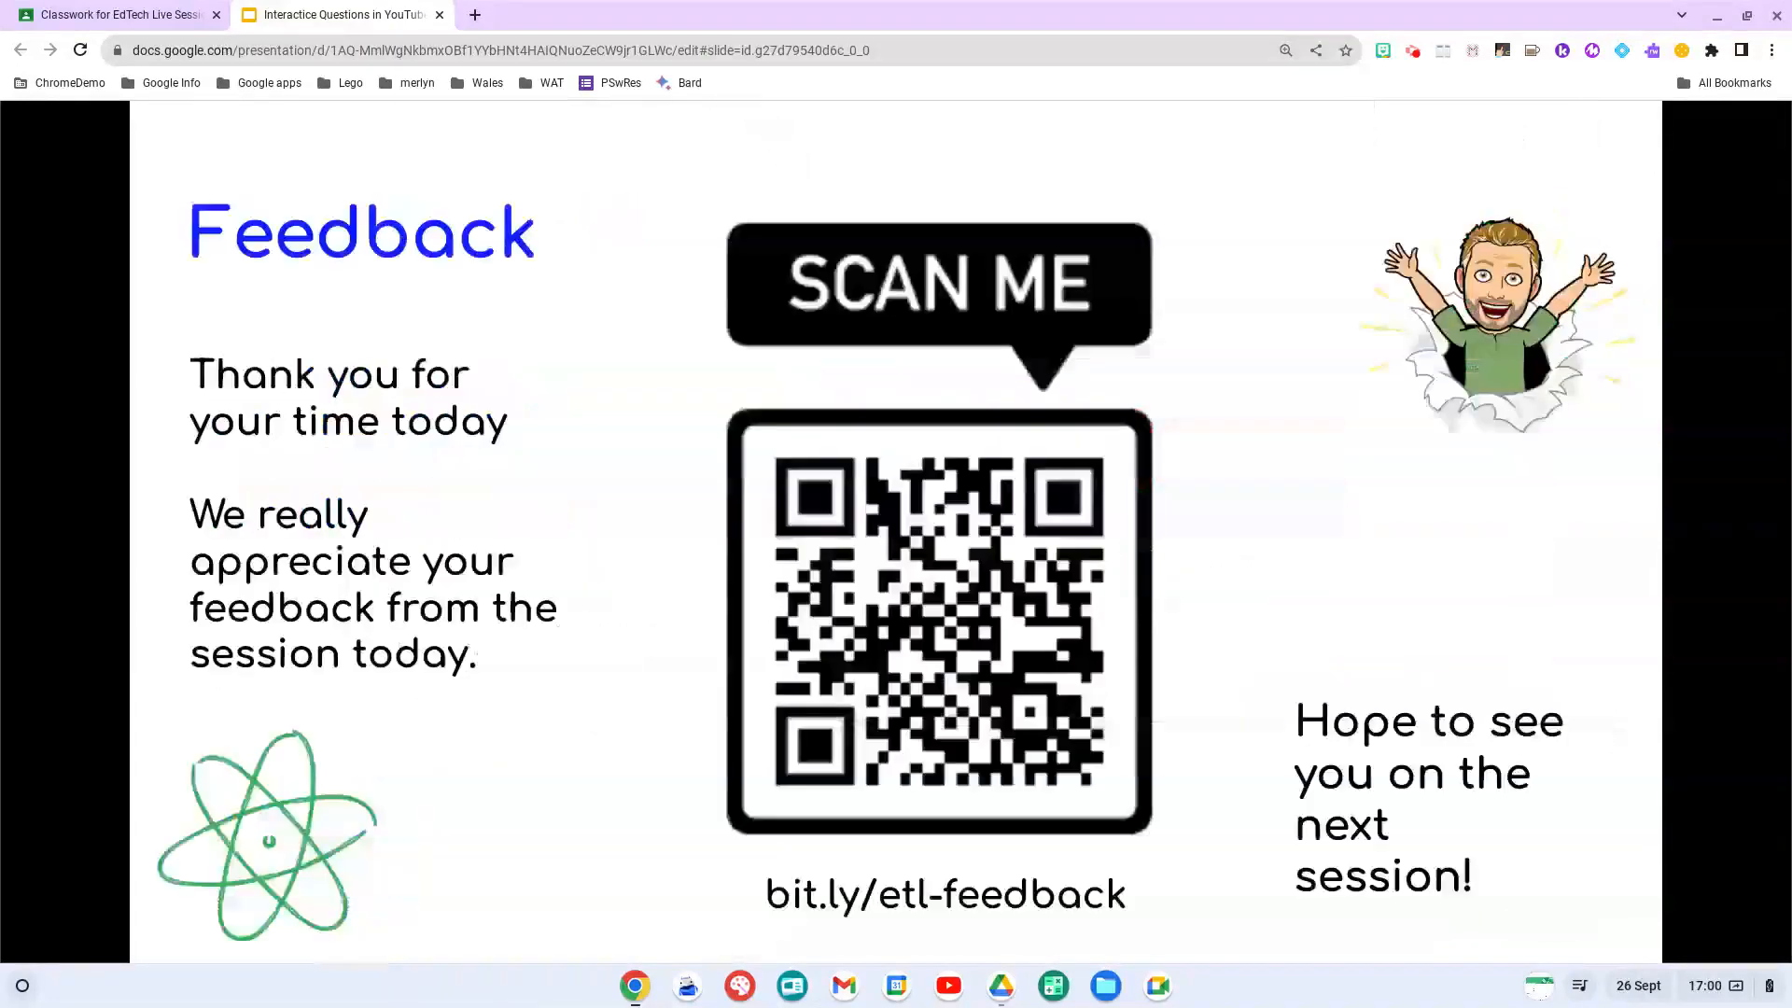